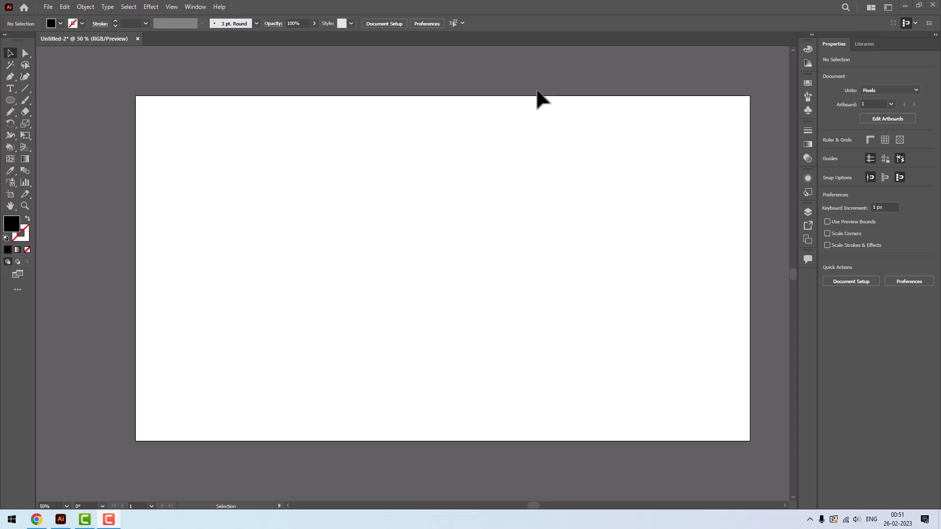
Draw a black rectangle about 1208 × 489 px in the upper middle of the artboard
left_click(10, 100)
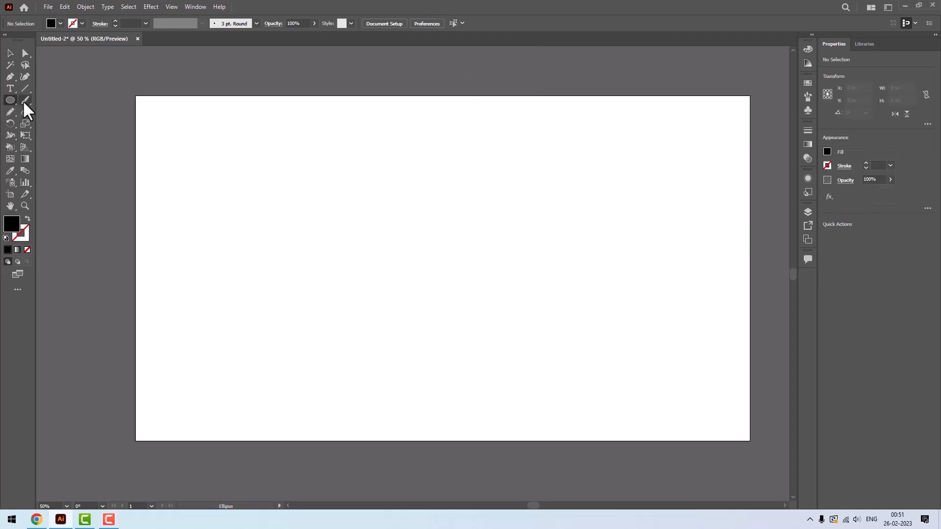
left_click_drag(14, 102, 38, 101)
left_click_drag(248, 172, 634, 329)
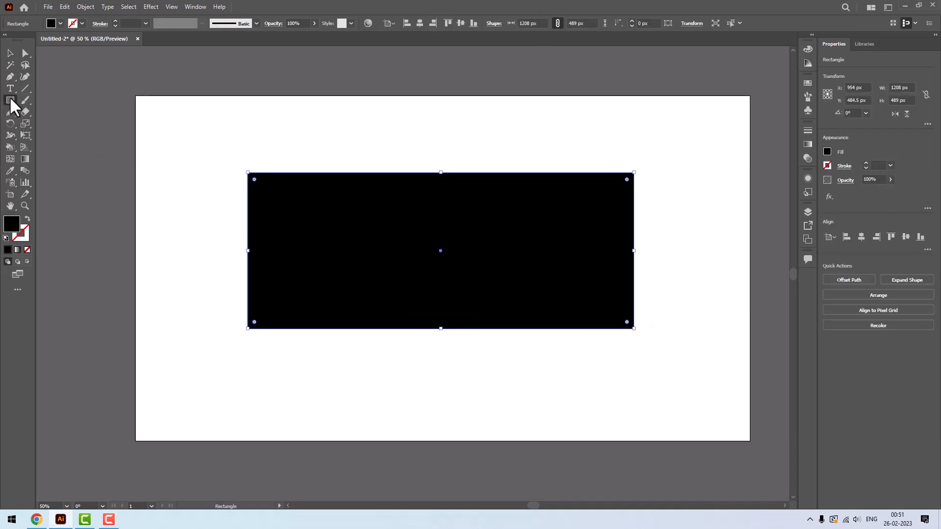
Draw an ellipse about 722 × 653 px overlapping the rectangle's lower edge and fill it with red
left_click(11, 100)
left_click(46, 124)
left_click_drag(327, 224, 559, 433)
left_click(11, 53)
left_click(51, 23)
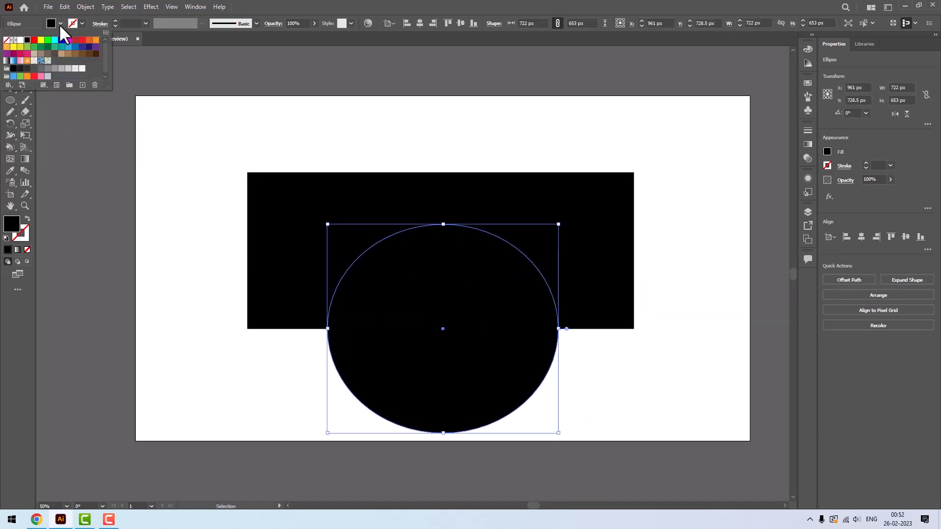
left_click(74, 47)
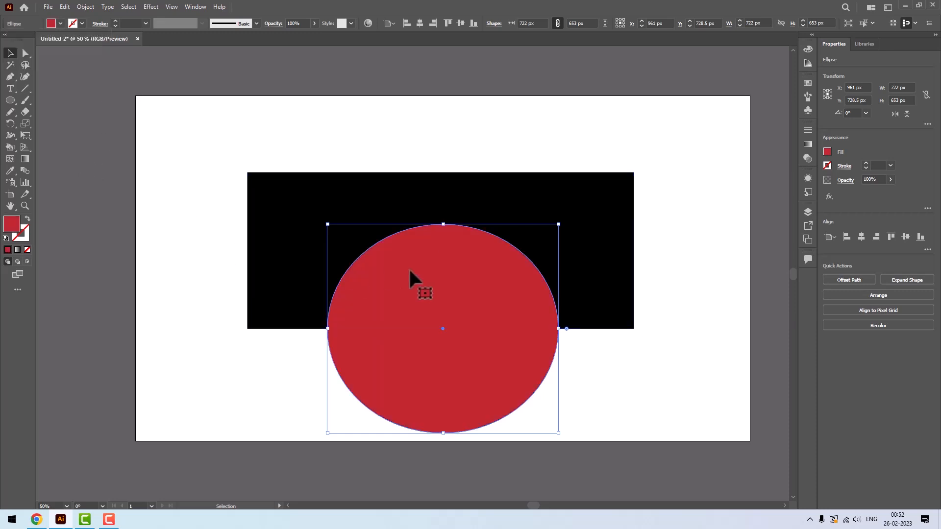
Select the rectangle and the ellipse together and move them up about 108 px
left_click_drag(426, 155, 552, 384)
left_click_drag(463, 305, 459, 271)
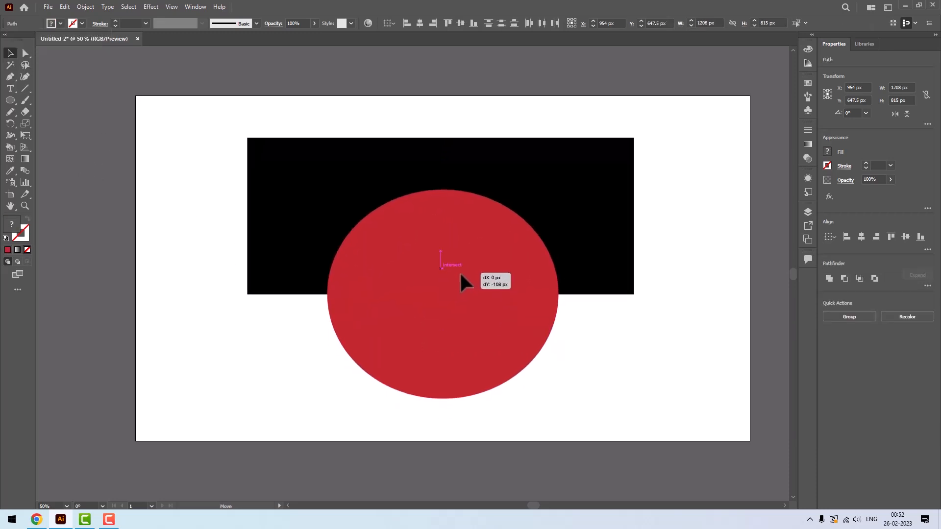
left_click(683, 327)
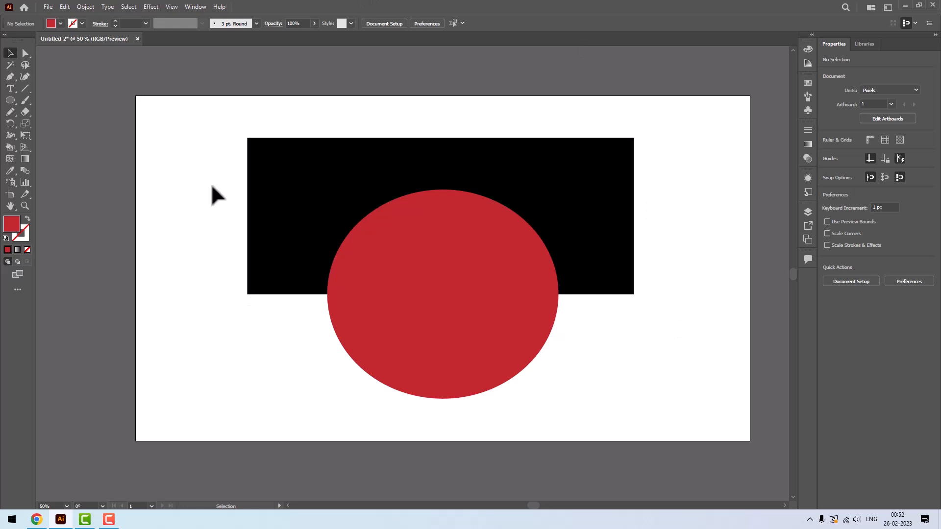
Select the rectangle and ellipse, show the Pathfinder panel, and clear the selection
left_click_drag(196, 121, 701, 420)
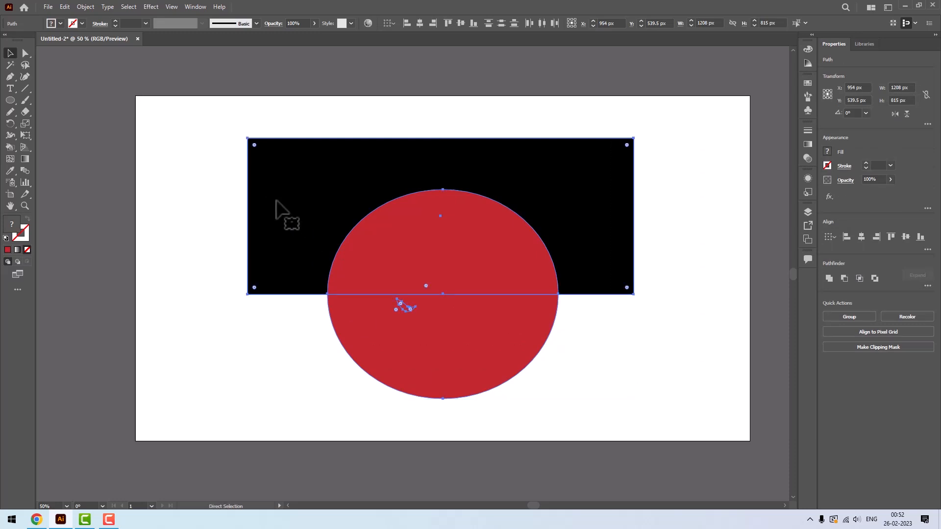
key("shift+ctrl+F9")
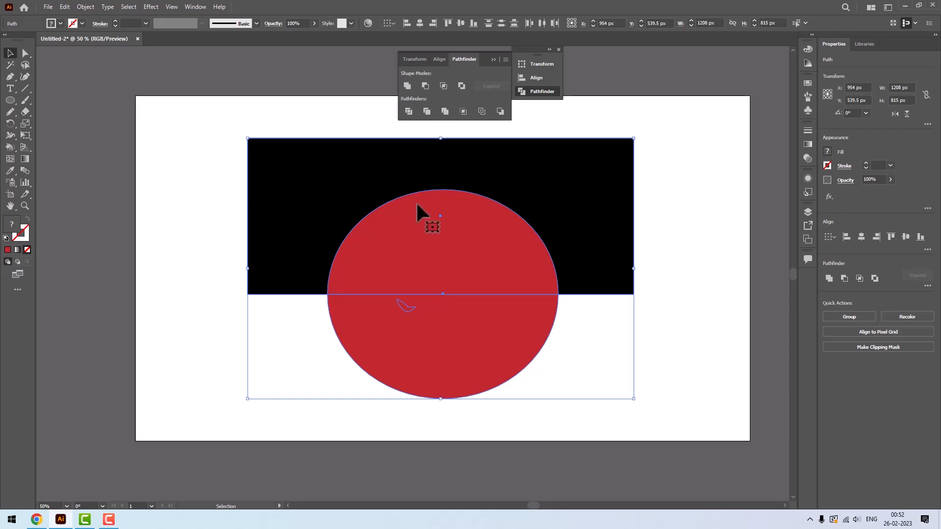
left_click(293, 340)
left_click(410, 311)
left_click(315, 326)
Toggle the Pathfinder panel off and on repeatedly, leaving it displayed
left_click(190, 6)
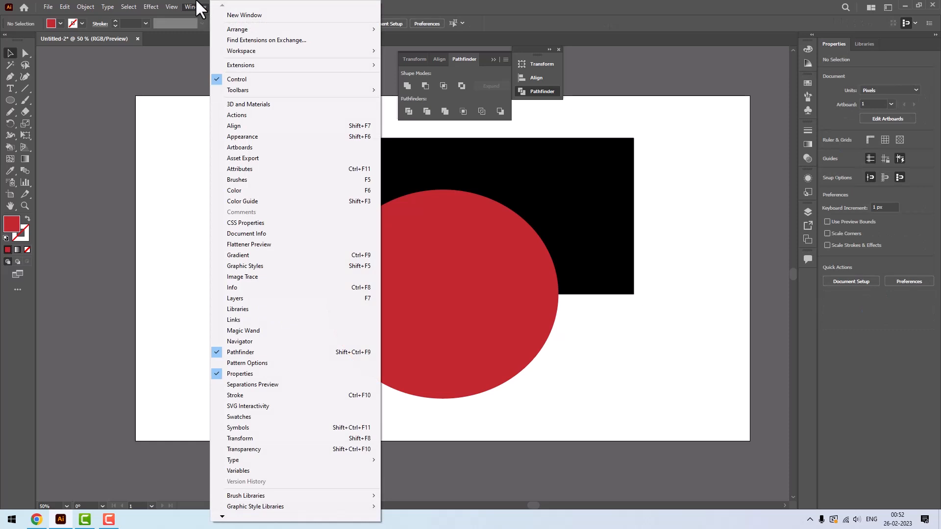
left_click(148, 49)
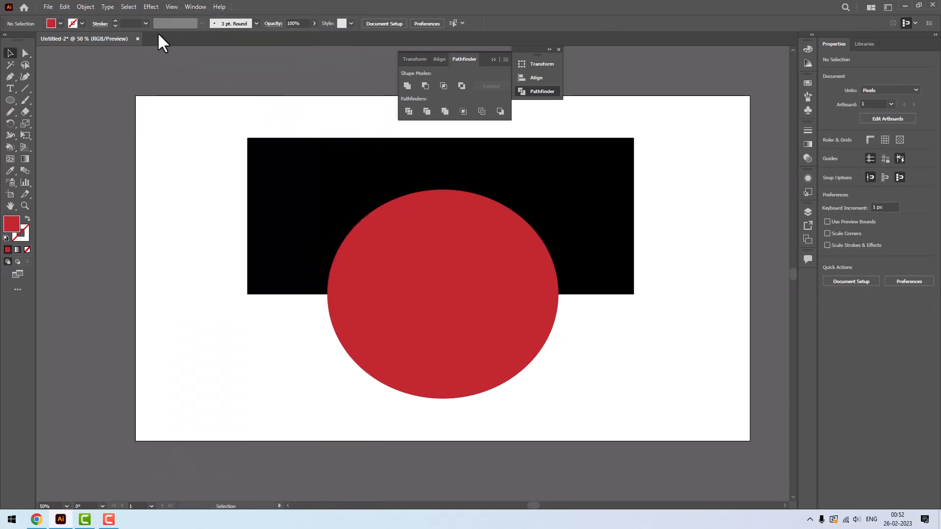
left_click(191, 7)
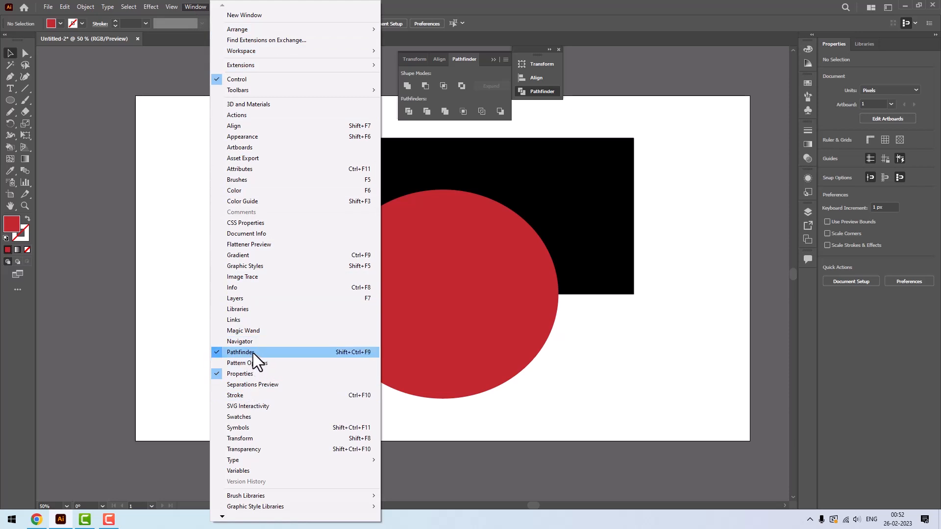
left_click(253, 353)
left_click(197, 7)
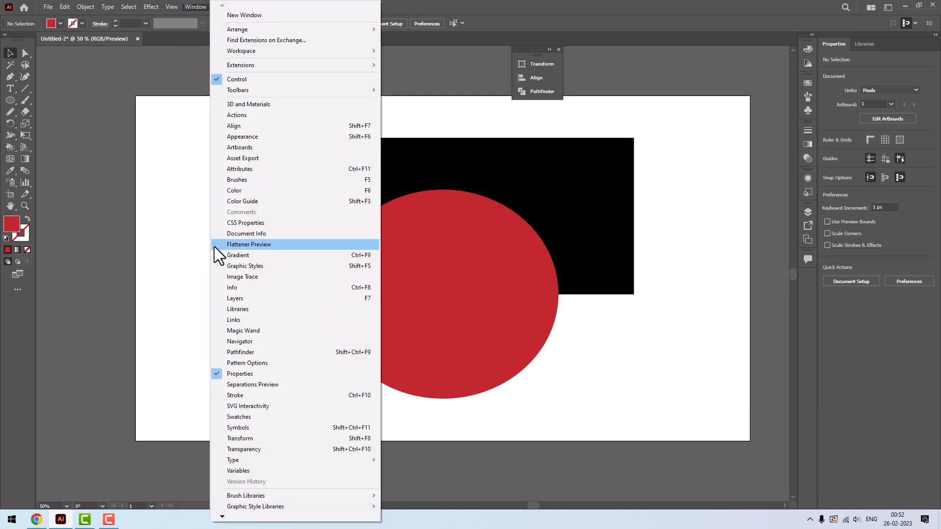
left_click(234, 353)
left_click(197, 7)
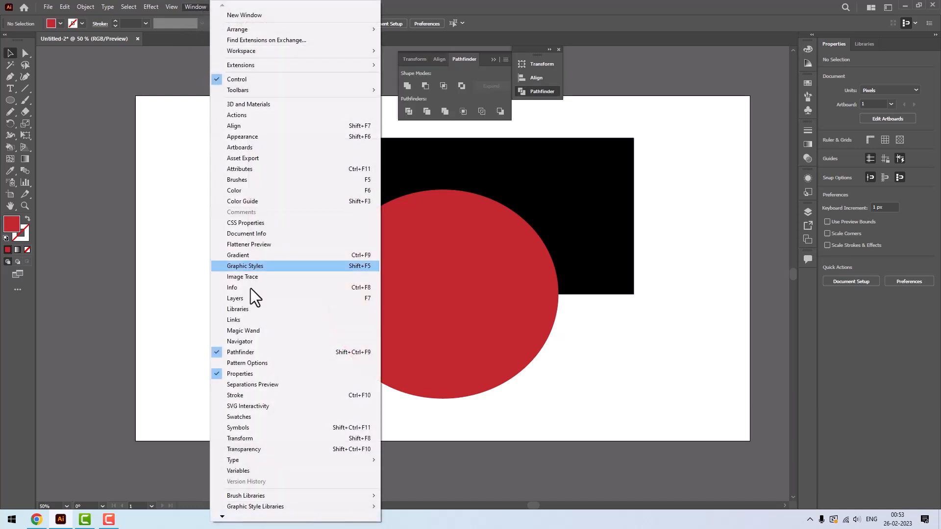
left_click(242, 353)
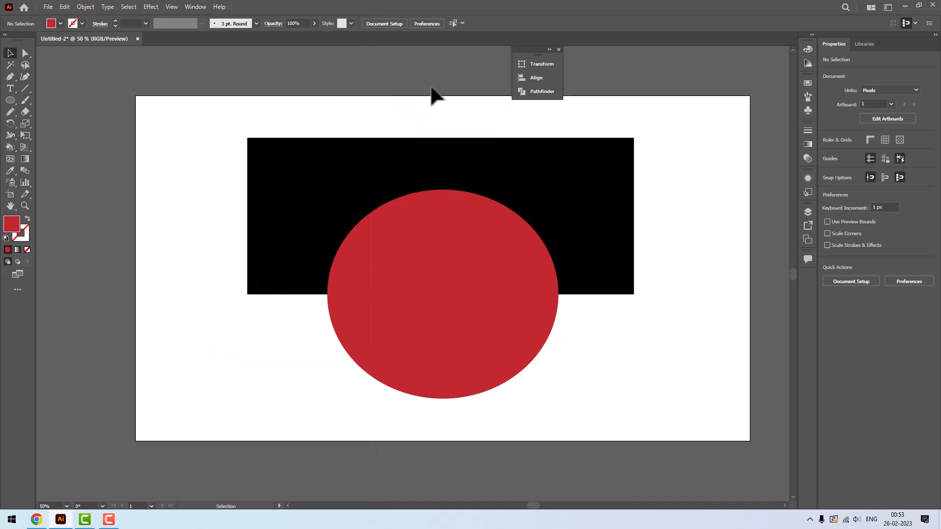
key("ctrl+shift+F9")
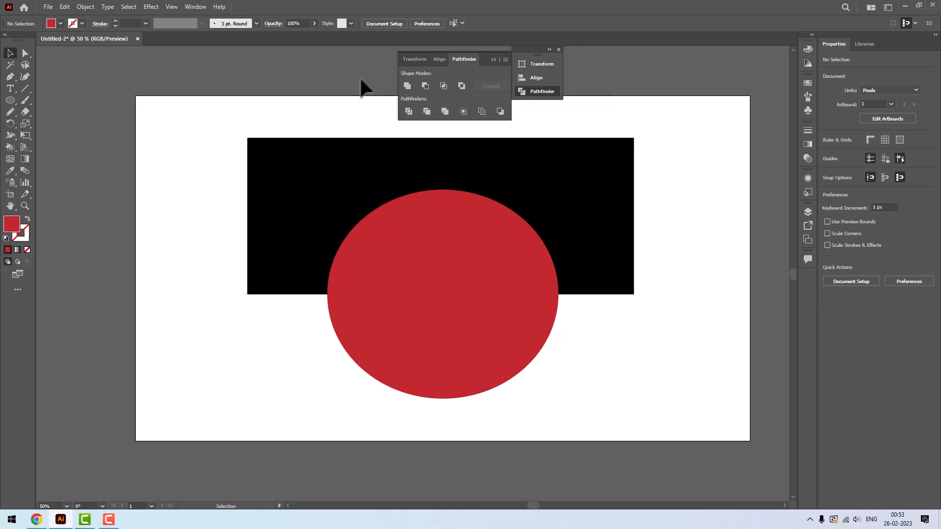
Shift the black rectangle left and place the red ellipse over the rectangle's lower-right corner
left_click(405, 192)
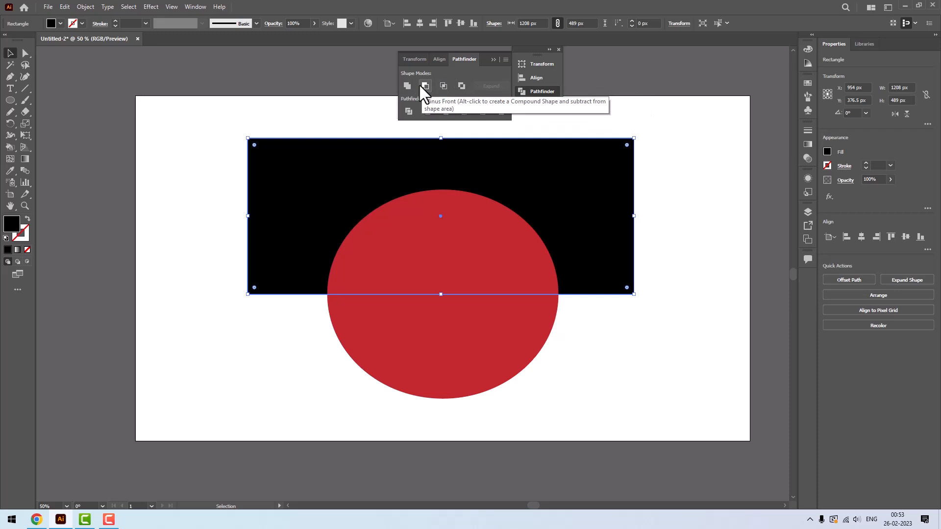
left_click(321, 122)
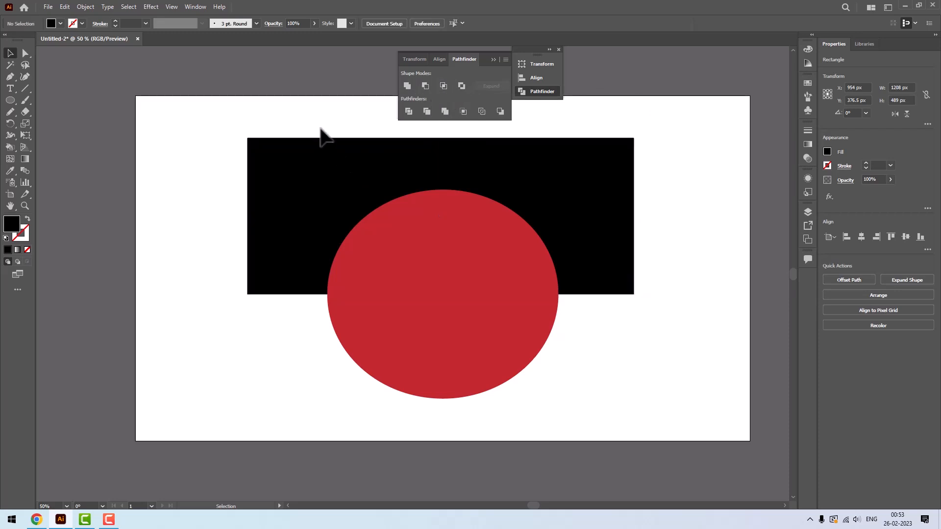
left_click_drag(458, 288, 637, 326)
left_click_drag(356, 217, 301, 242)
left_click_drag(596, 335, 521, 338)
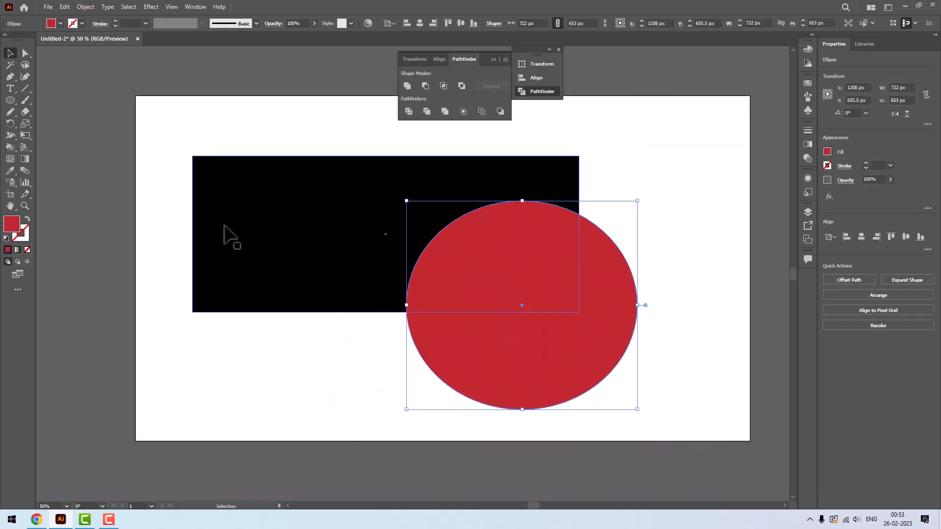
Unite the rectangle and ellipse into one shape and move it to about the artboard's centre
left_click_drag(180, 138, 647, 420)
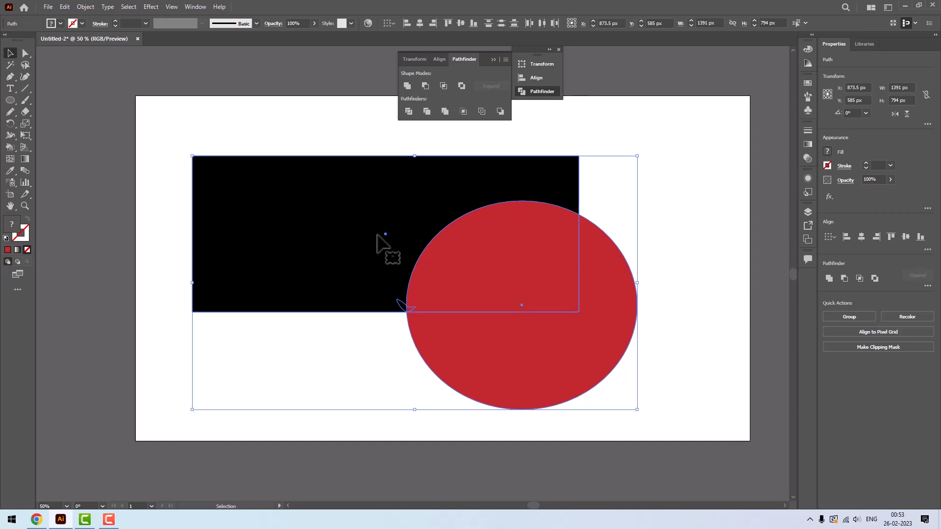
left_click(407, 86)
left_click(676, 209)
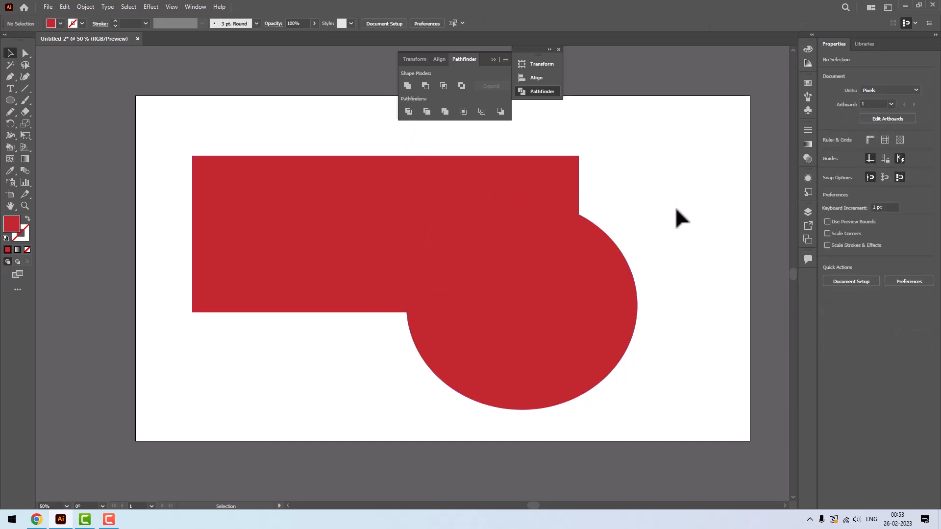
left_click_drag(505, 287, 535, 257)
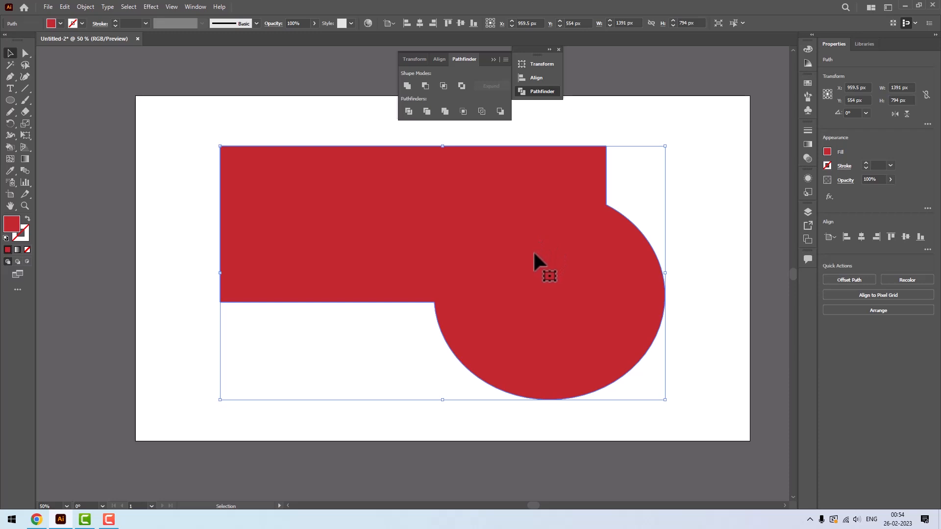
Delete the united red shape from the artboard
key("ctrl+shift+a")
left_click(523, 223)
key("Delete")
Draw twelve overlapping red ellipses of varying sizes that form a cloud outline in the artboard's left half
left_click(10, 100)
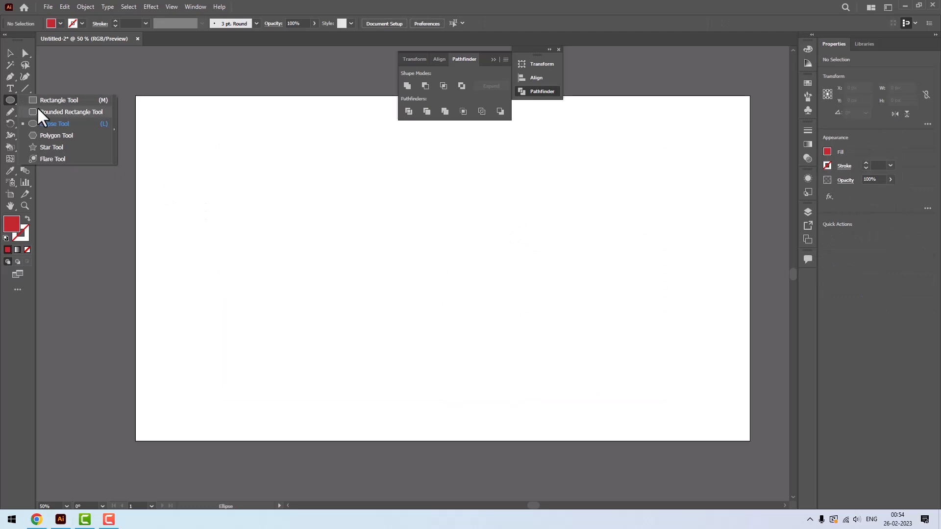
left_click(60, 121)
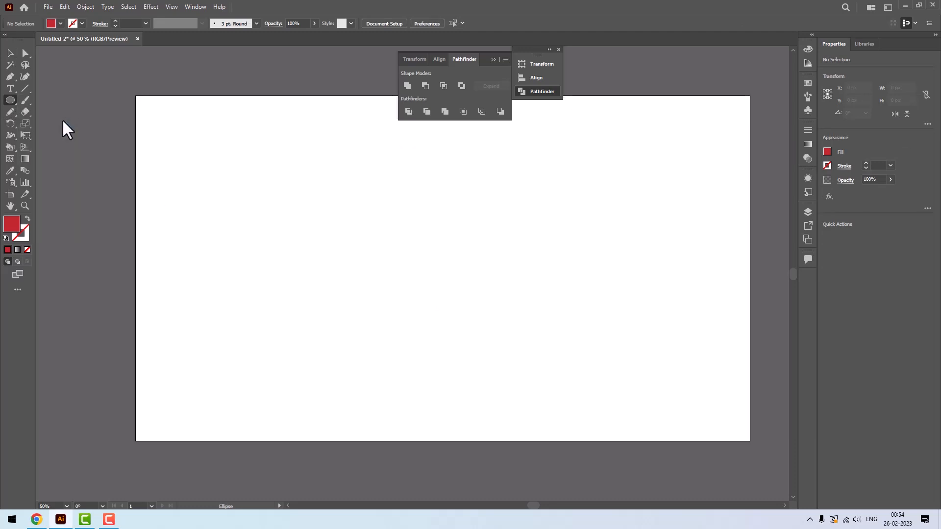
left_click_drag(282, 200, 379, 282)
left_click_drag(333, 182, 423, 254)
left_click_drag(343, 228, 475, 328)
left_click_drag(257, 252, 378, 339)
left_click_drag(223, 223, 364, 309)
left_click_drag(164, 236, 301, 323)
left_click_drag(173, 207, 308, 296)
left_click_drag(186, 172, 293, 238)
left_click_drag(240, 189, 380, 265)
left_click_drag(227, 149, 373, 229)
left_click_drag(335, 166, 432, 217)
left_click_drag(377, 189, 491, 254)
Narrow the cloud's upper-right ellipse and shift one of its left ellipses outward to refine the outline
left_click(10, 53)
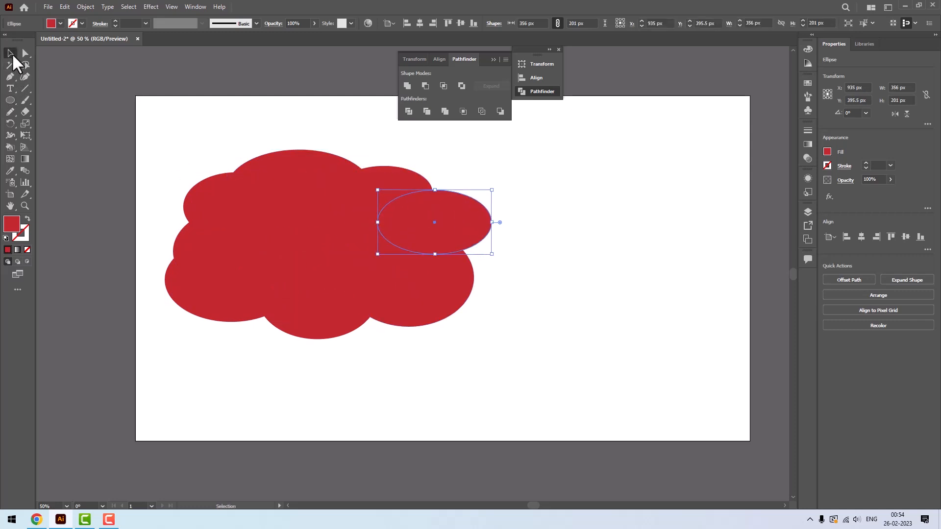
left_click(560, 294)
left_click(470, 242)
left_click_drag(493, 223, 474, 226)
left_click(514, 279)
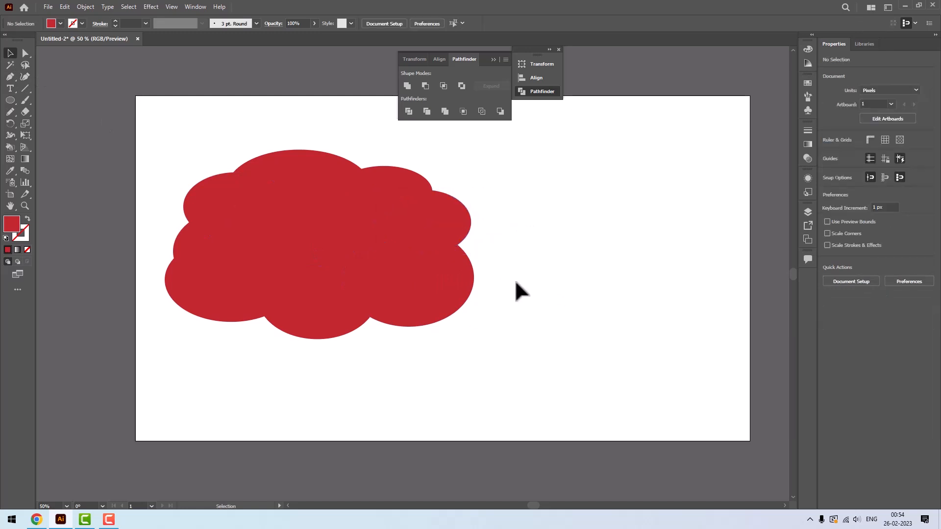
left_click_drag(193, 246, 166, 237)
left_click(288, 183)
Select all the cloud ellipses, remove their fill and give them a black stroke
left_click_drag(143, 122, 482, 394)
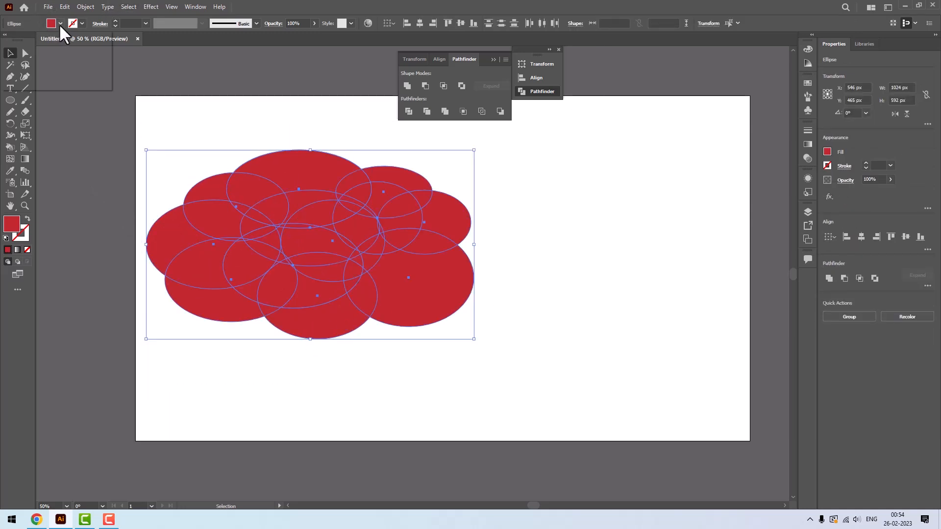
left_click(60, 23)
left_click(8, 41)
left_click(82, 23)
left_click(41, 40)
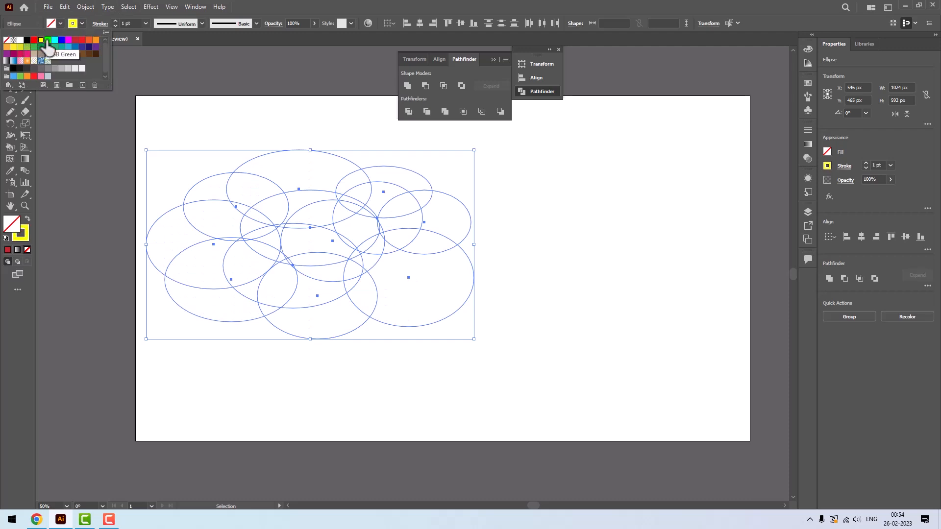
left_click(27, 40)
Set the stroke weight of the cloud ellipses to 5 pt and deselect them
left_click(115, 22)
left_click(115, 21)
left_click(115, 21)
left_click(115, 21)
left_click(116, 21)
left_click(562, 329)
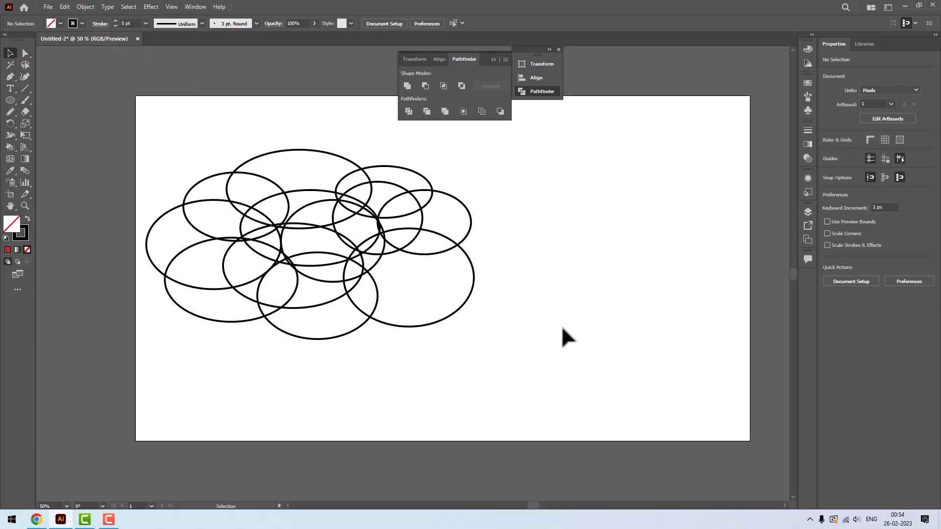
Fill all the cloud ellipses with dark brown and deselect them
left_click_drag(153, 144, 464, 361)
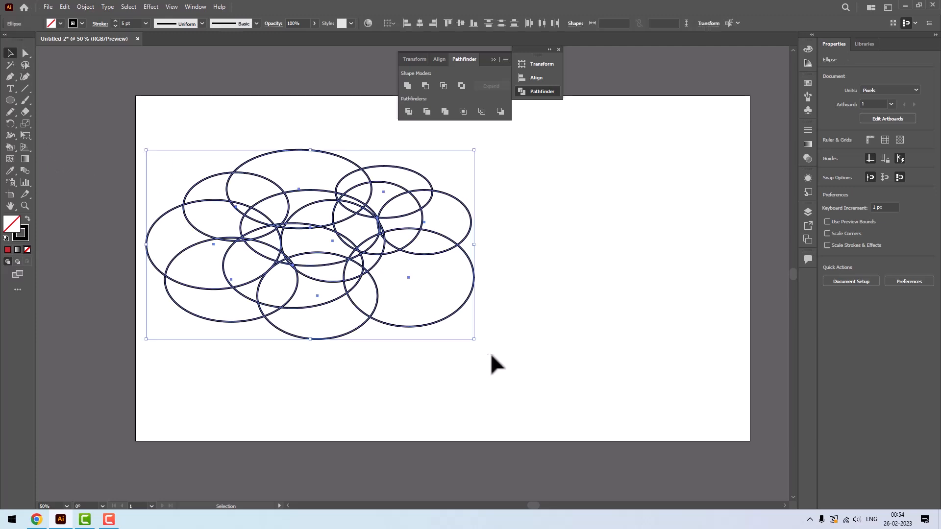
left_click(60, 22)
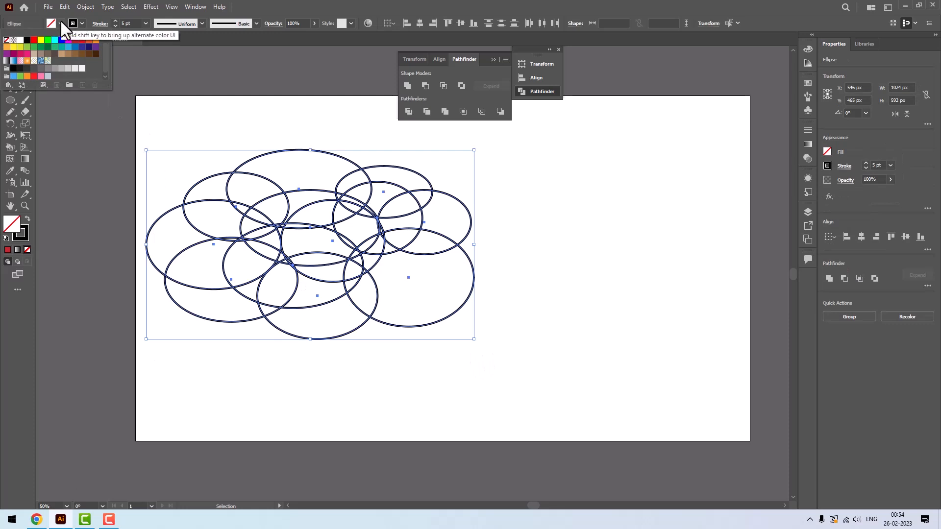
left_click(76, 69)
left_click(89, 55)
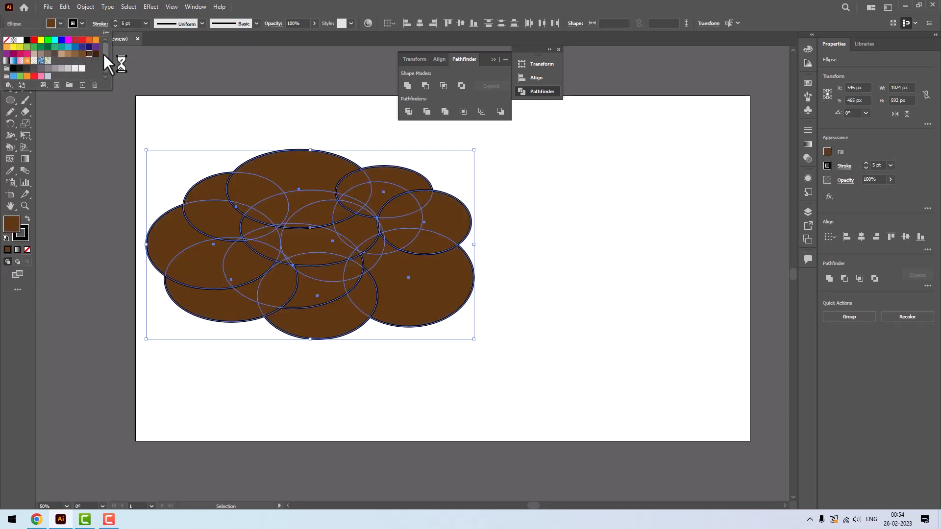
left_click(541, 231)
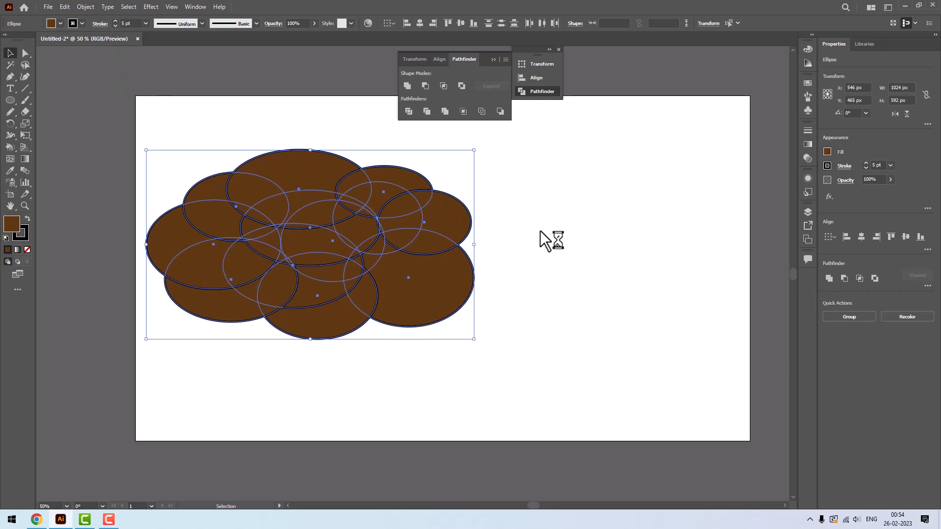
left_click(602, 264)
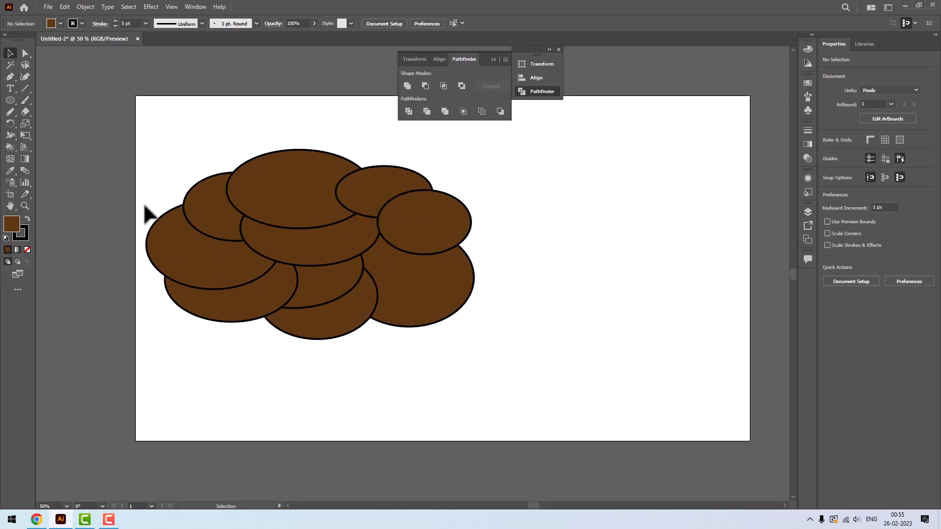
Unite all the brown ellipses into a single cloud shape and move it toward the artboard's centre
left_click_drag(159, 147, 472, 366)
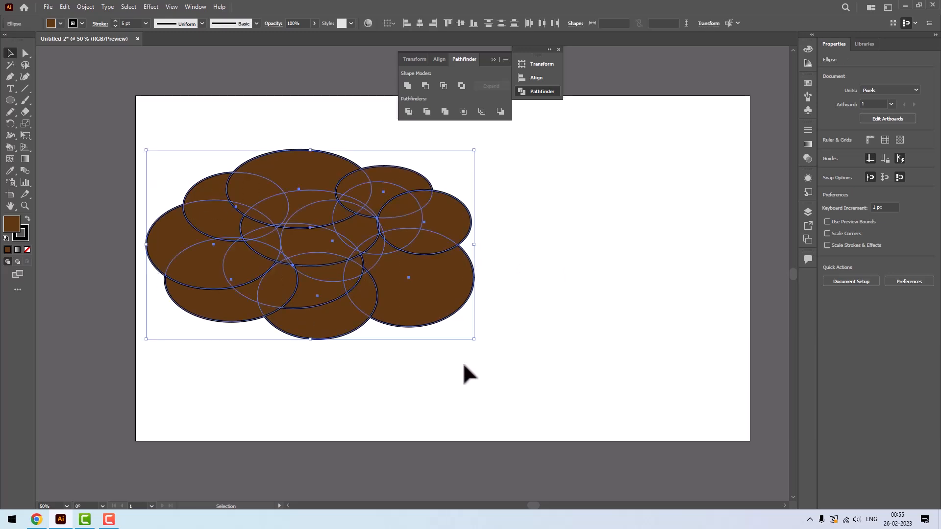
left_click(407, 86)
left_click(630, 294)
left_click_drag(314, 274, 346, 289)
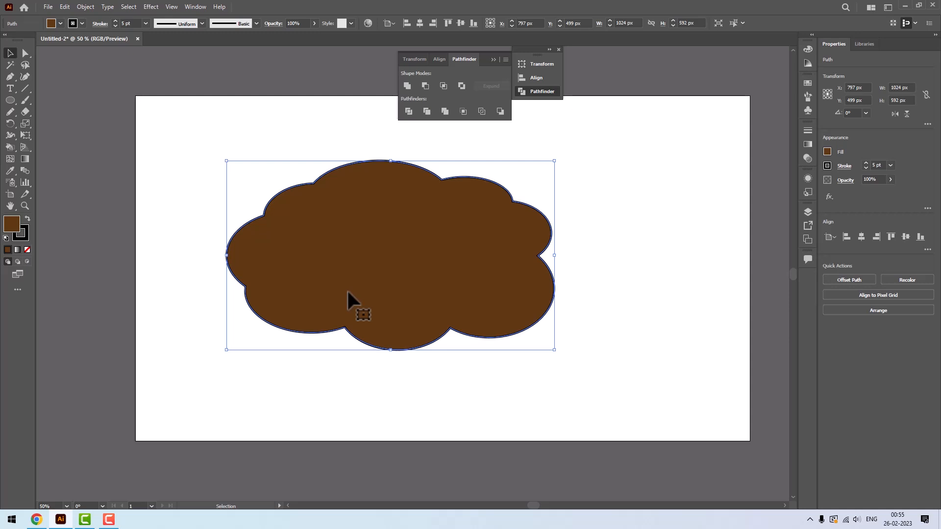
Delete the cloud and draw a brown rounded rectangle about 883 by 542 px near the artboard's centre
left_click_drag(346, 289, 322, 248)
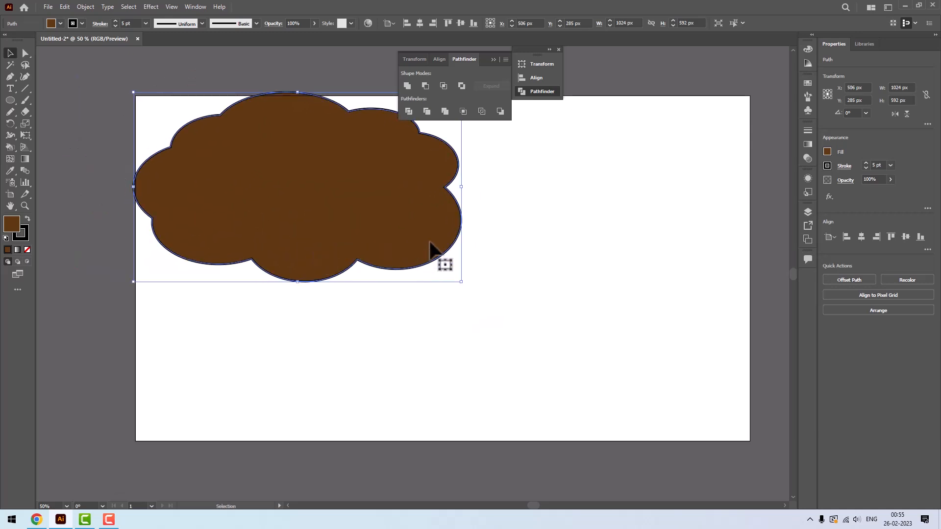
key("Delete")
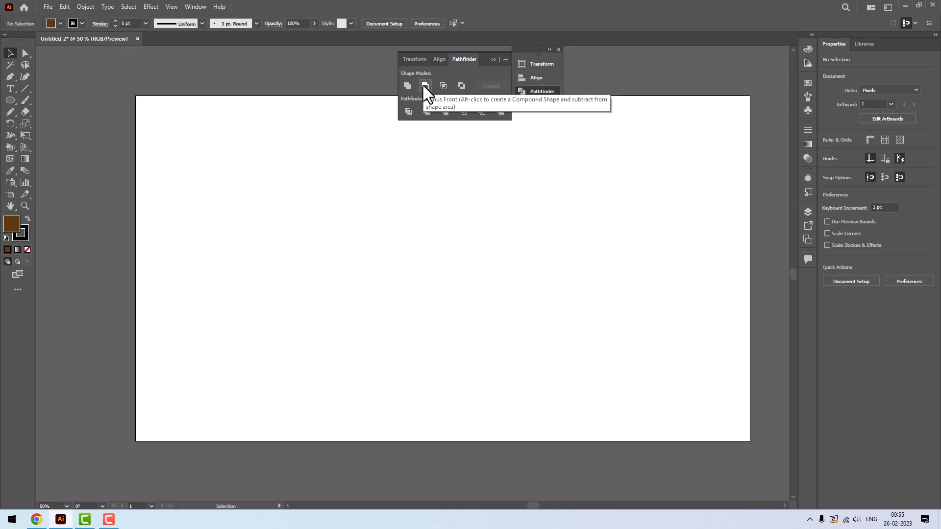
left_click(11, 100)
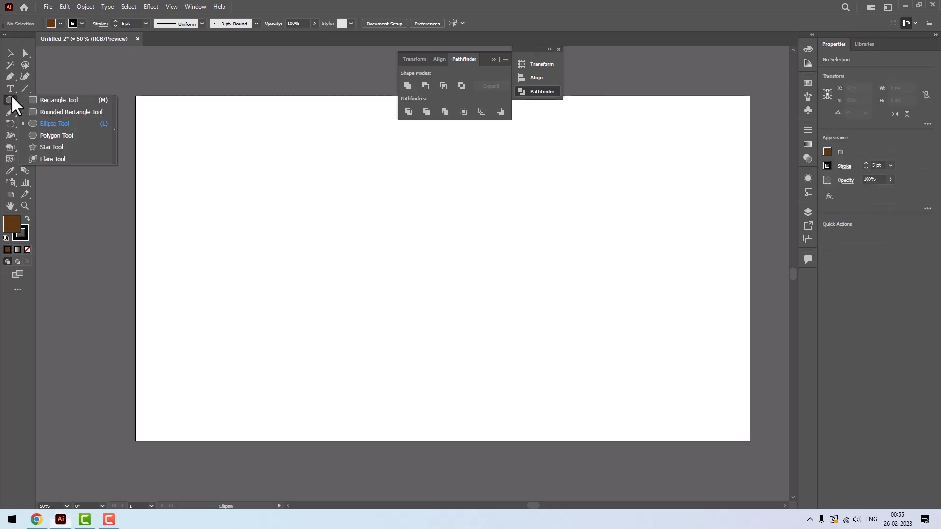
left_click(60, 112)
left_click_drag(334, 183, 615, 357)
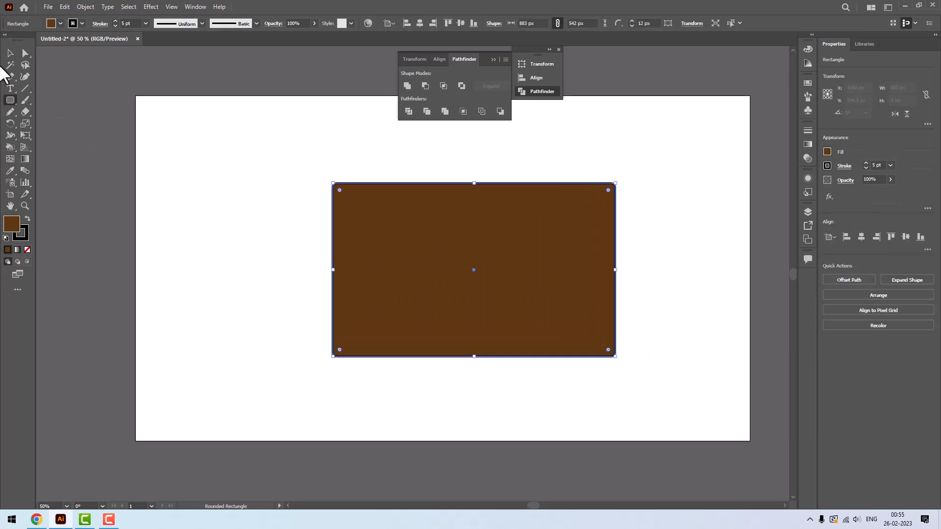
Draw an ellipse about 415 by 401 px overlapping the lower edge of the rounded rectangle, and deselect it
left_click(11, 100)
left_click(54, 122)
left_click_drag(426, 236, 560, 364)
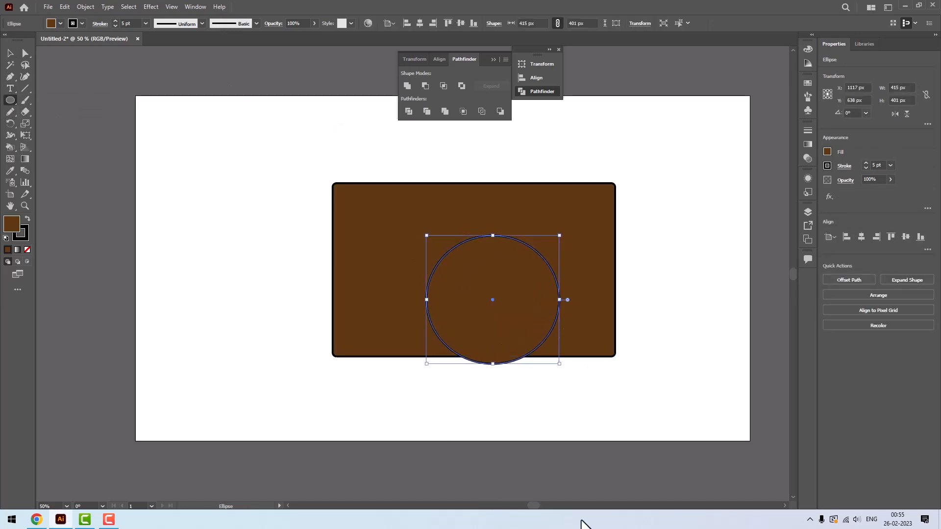
left_click(10, 53)
left_click(204, 273)
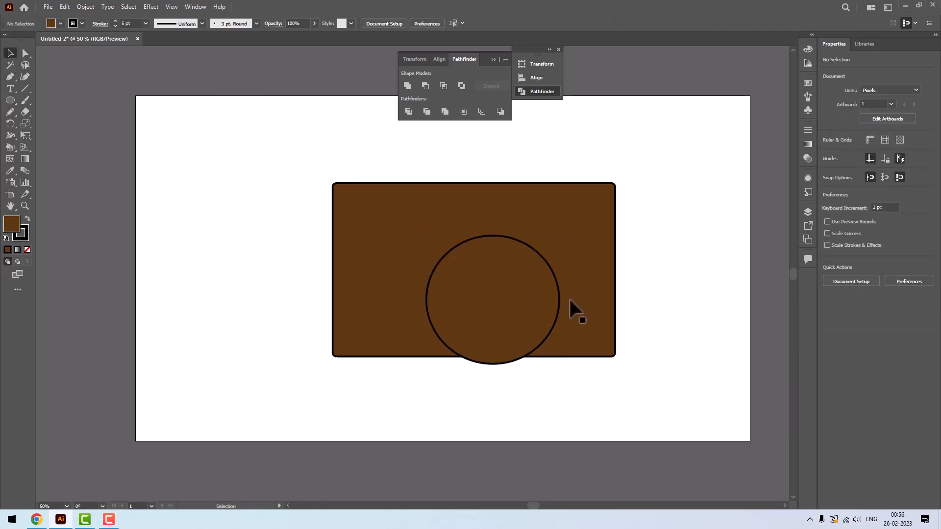
Fill the ellipse with yellow and deselect it
left_click(539, 285)
left_click(60, 23)
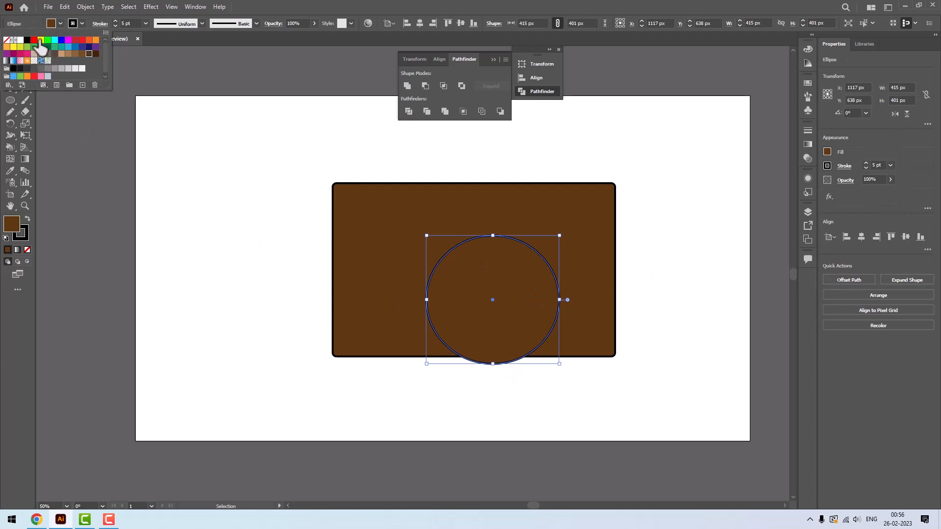
left_click(40, 41)
left_click(216, 253)
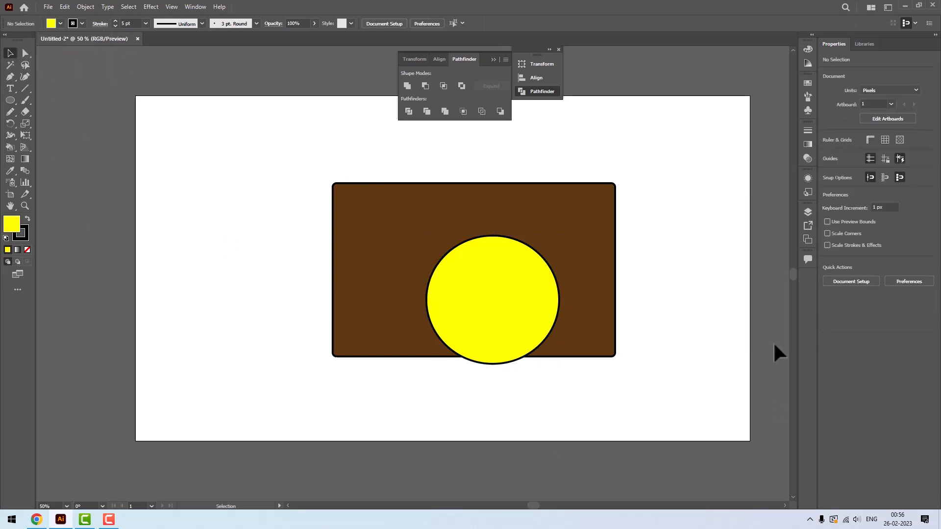
Shift the rectangle and the yellow ellipse toward the artboard's centre, with the ellipse fully inside the rectangle
left_click_drag(232, 132, 689, 437)
left_click_drag(486, 283, 392, 263)
left_click_drag(461, 306, 407, 253)
left_click(448, 283)
left_click_drag(201, 136, 706, 407)
left_click_drag(353, 252, 393, 264)
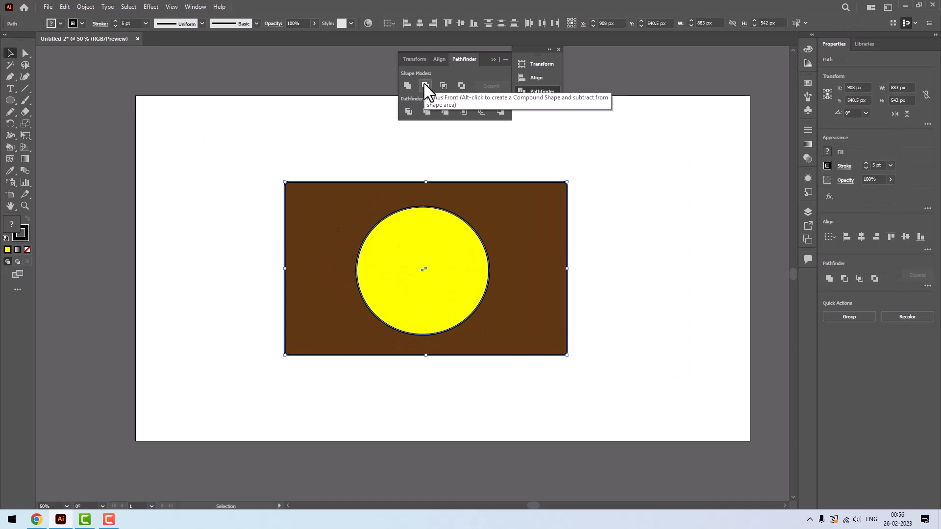
Move the rectangle slightly up and reposition the yellow ellipse fully inside it
left_click(613, 285)
left_click_drag(397, 264, 505, 330)
mouse_move(357, 209)
left_mouse_down()
mouse_move(350, 240)
mouse_move(359, 199)
left_mouse_up()
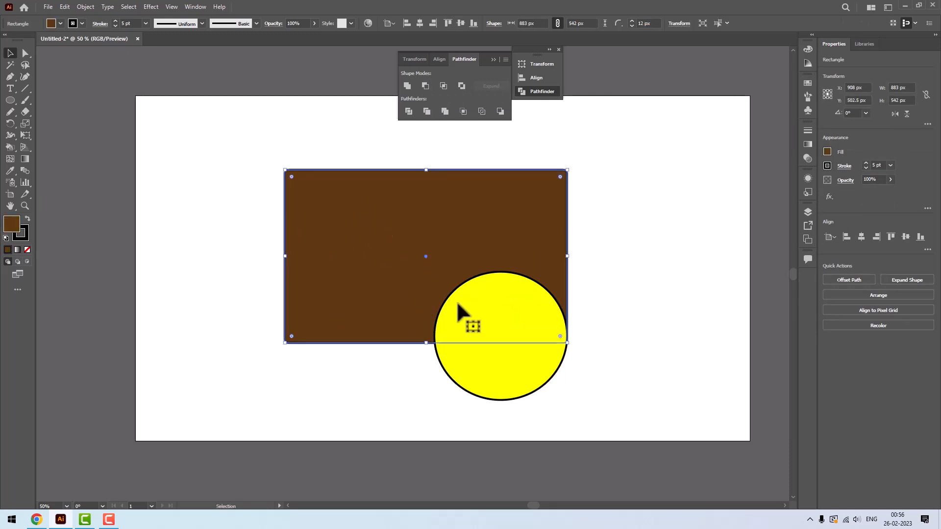
left_click_drag(518, 344, 442, 280)
left_click(631, 345)
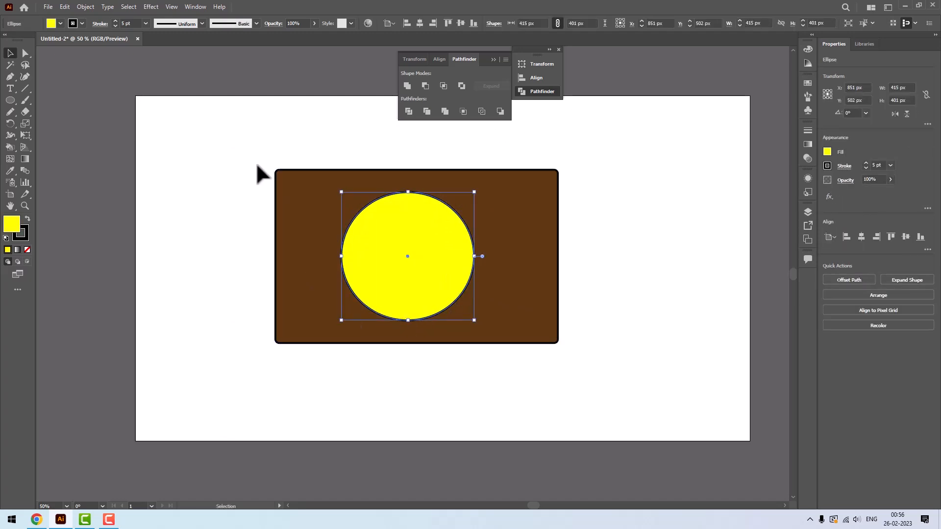
Cut the yellow ellipse out of the rounded rectangle with Minus Front and deselect the result
left_click_drag(260, 165, 581, 385)
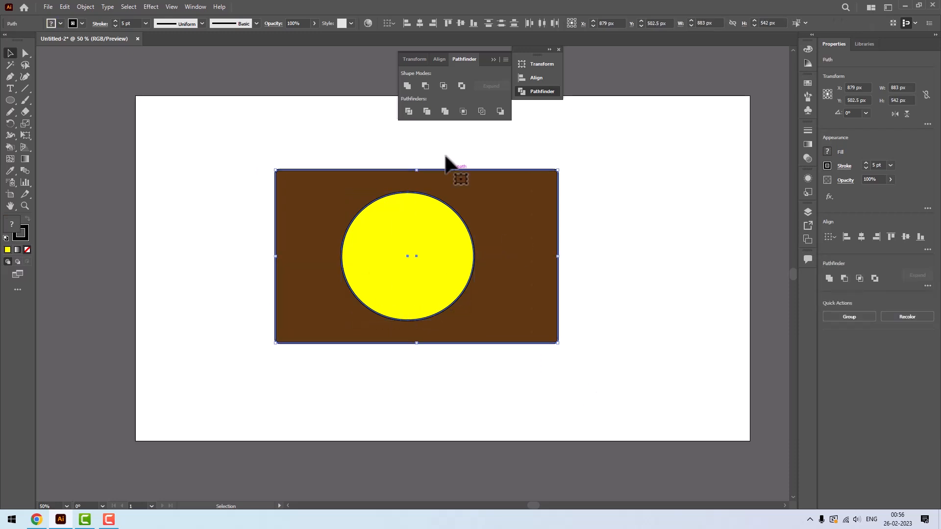
left_click(425, 86)
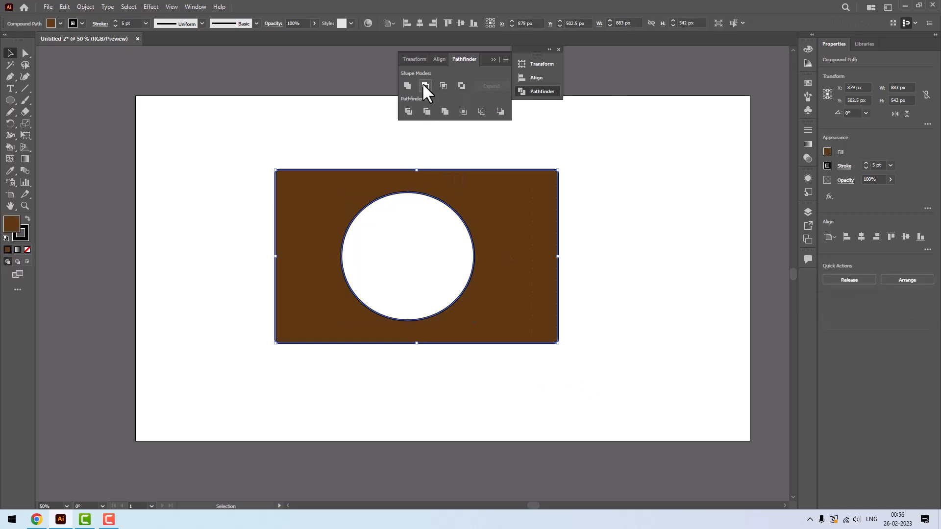
left_click(635, 269)
scroll(635, 268, "up", 1)
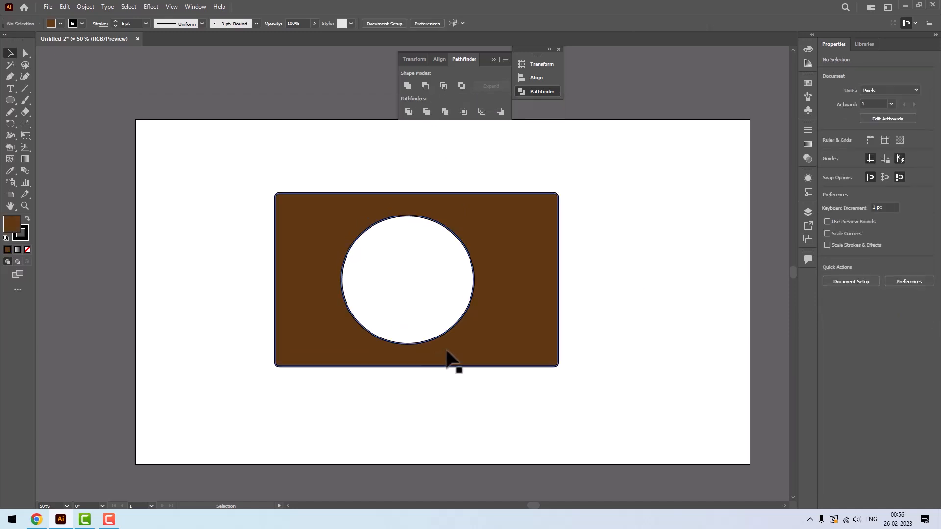
Delete the cut-out rectangle and draw a brown circle about 704 px wide without a stroke at the artboard's centre
left_click_drag(528, 290, 282, 277)
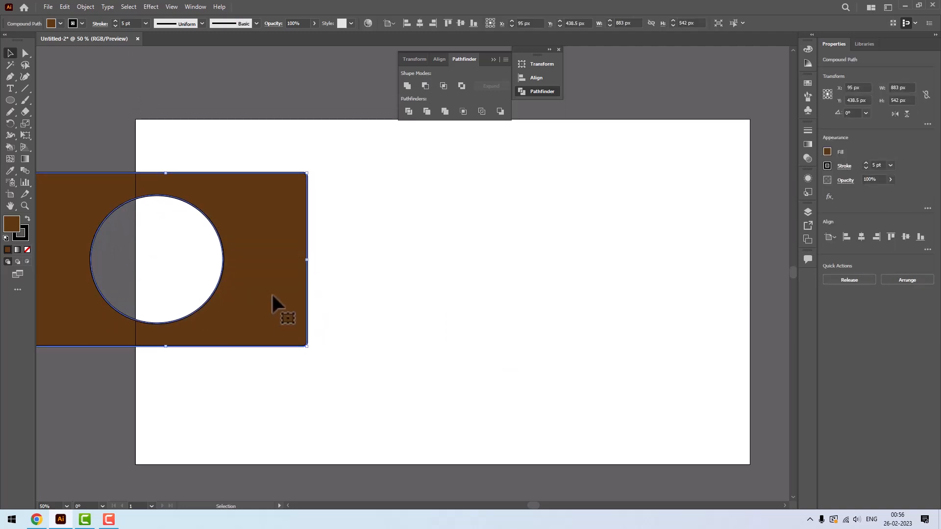
key("Delete")
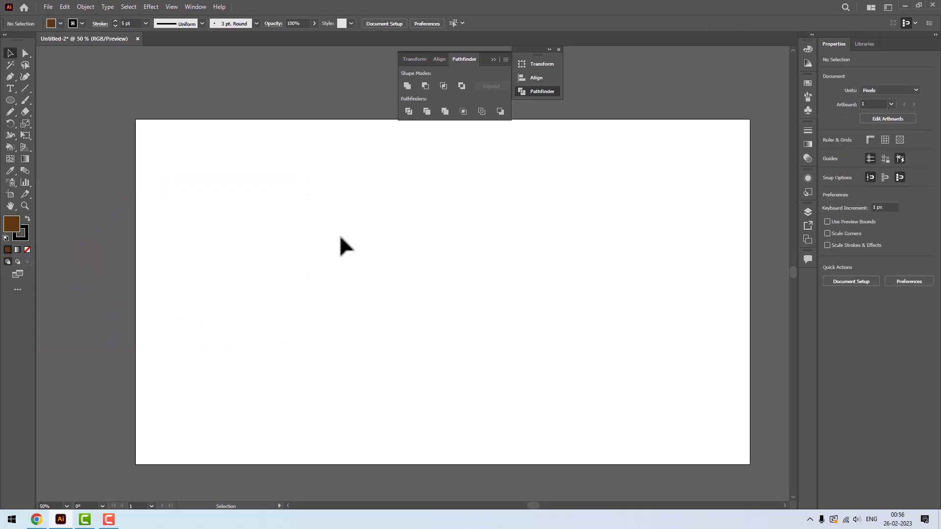
left_click_drag(13, 98, 51, 121)
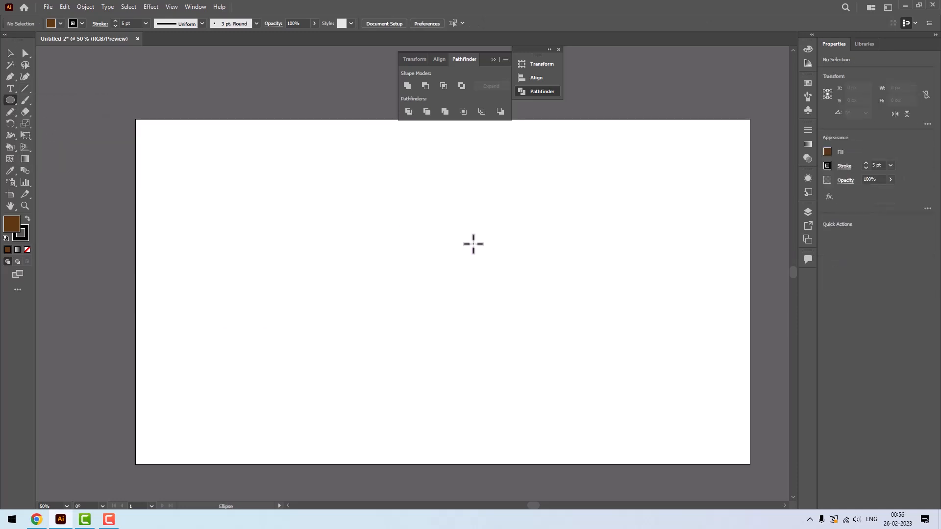
left_click_drag(438, 252, 555, 346)
left_click(10, 53)
left_click_drag(459, 247, 478, 277)
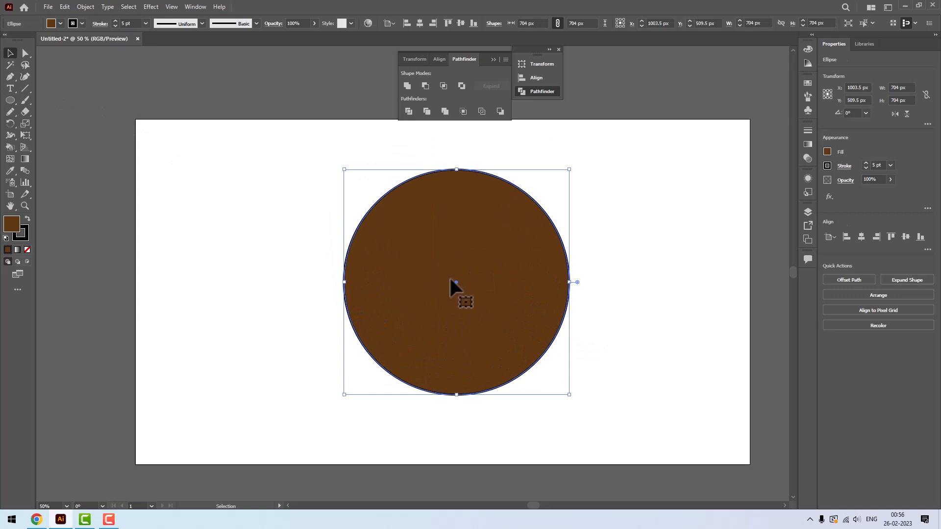
left_click(82, 23)
left_click(6, 43)
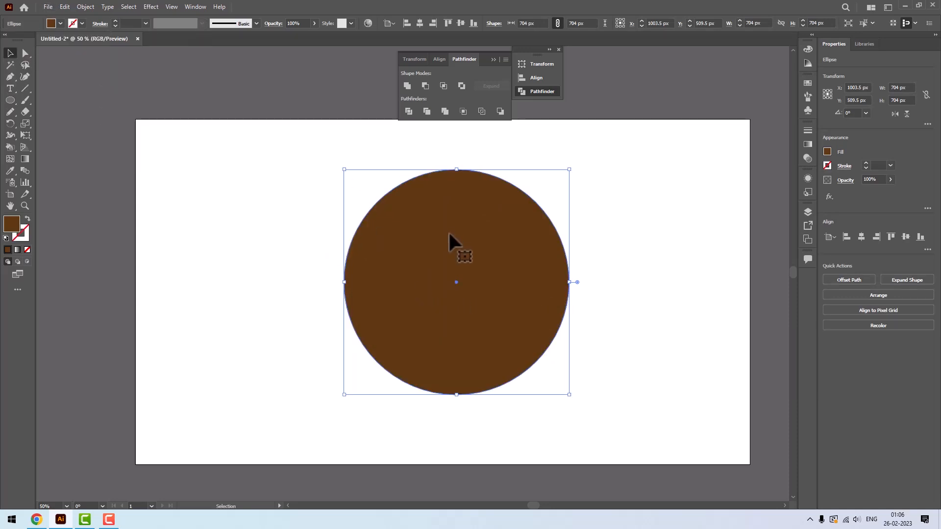
key("a")
key("v")
key("a")
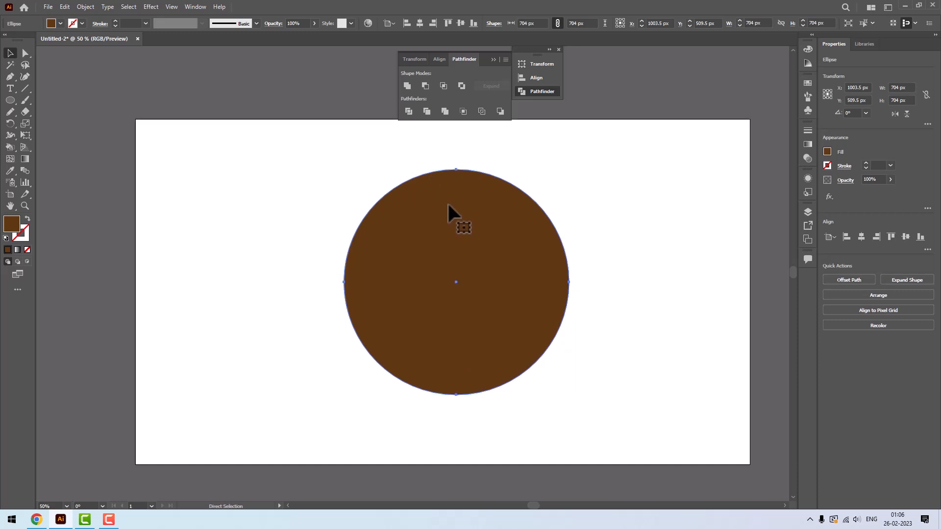
left_click_drag(448, 205, 359, 260)
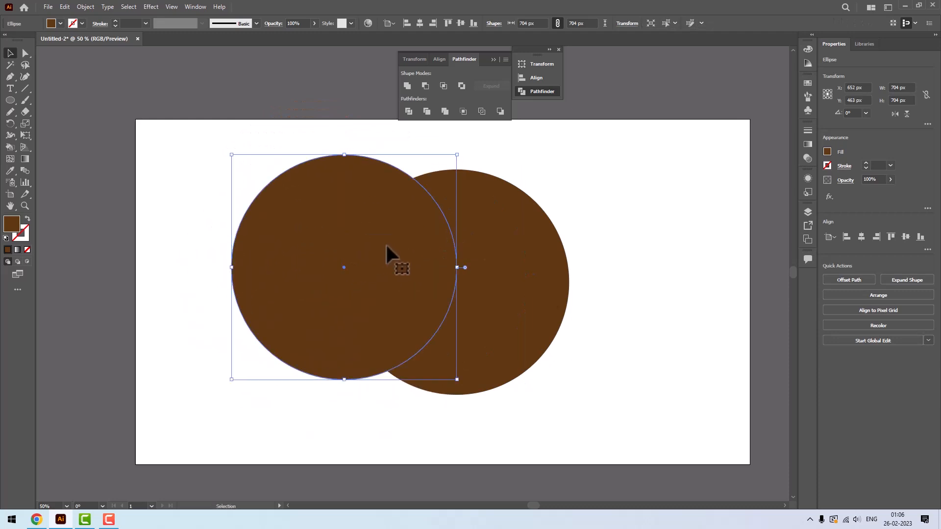
key("Delete")
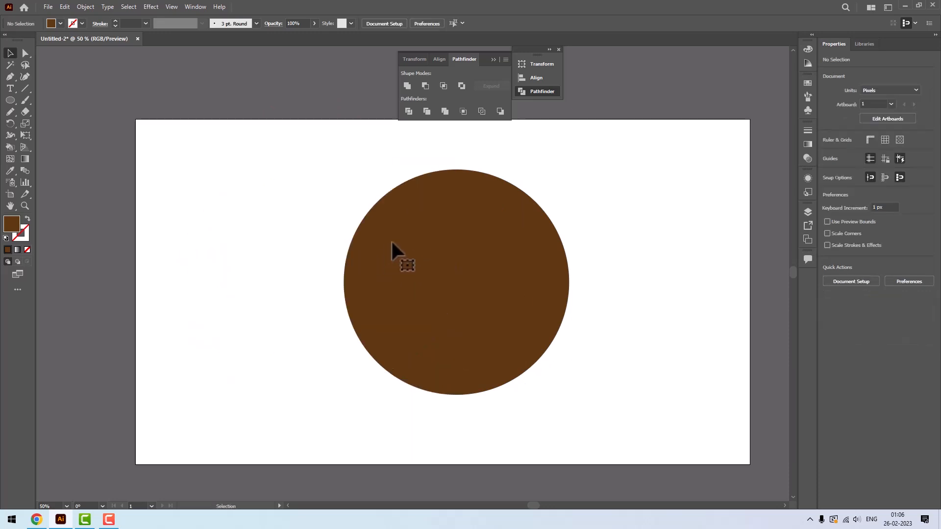
Place an RGB Cyan copy of the brown circle over the original and scale it from its centre to about 247 px
left_click(393, 251)
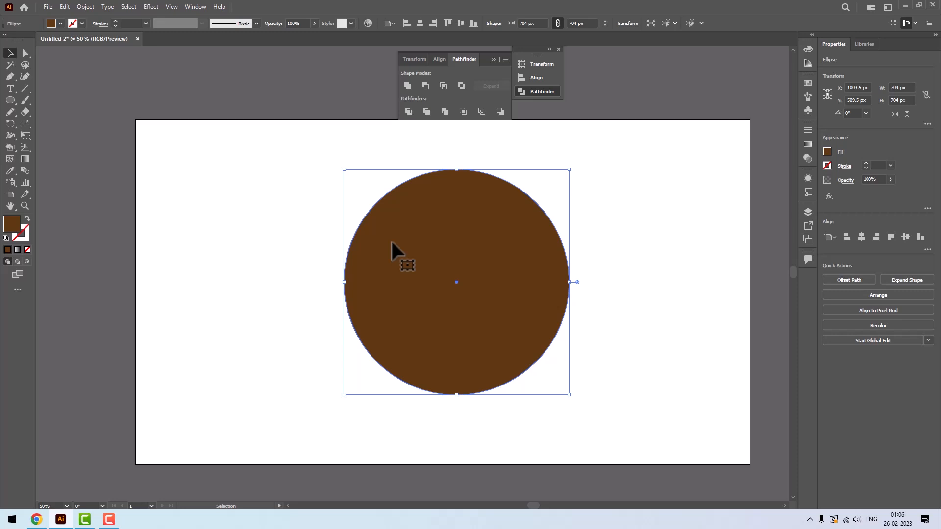
left_click(56, 24)
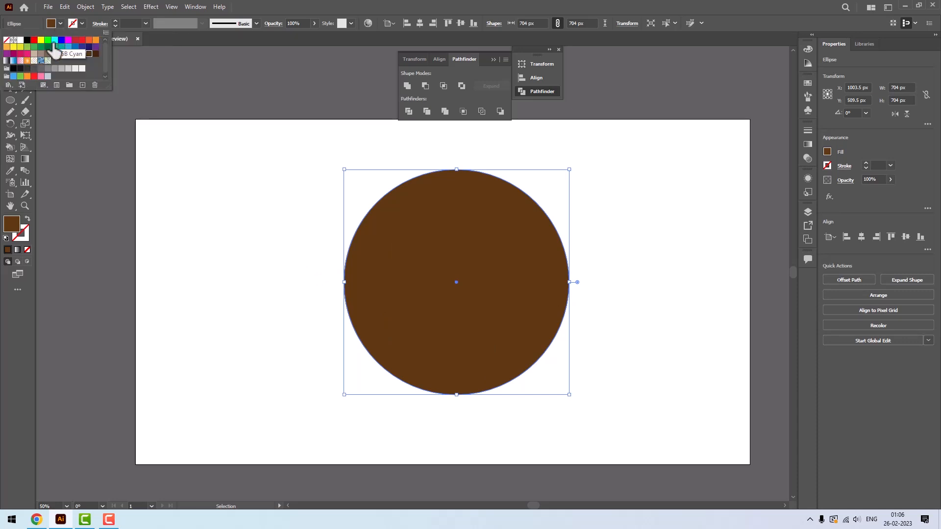
left_click(54, 41)
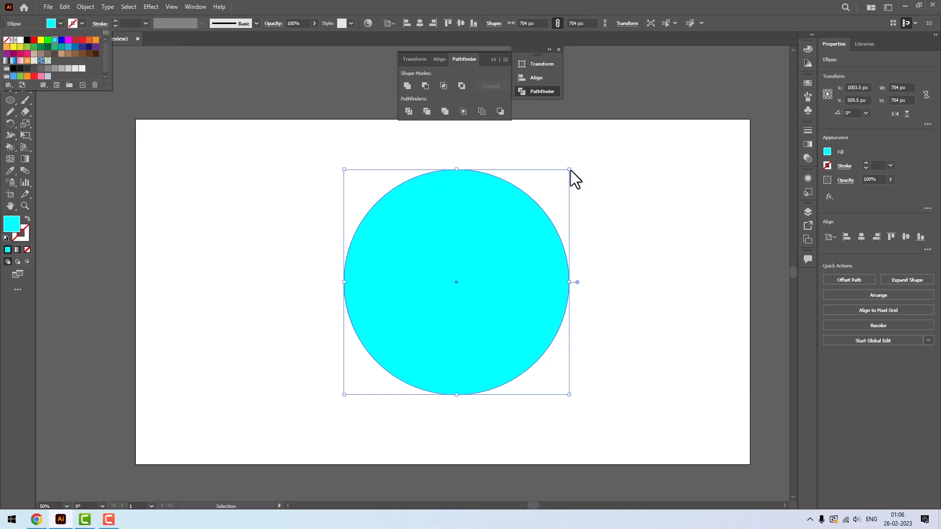
left_click_drag(568, 169, 499, 223)
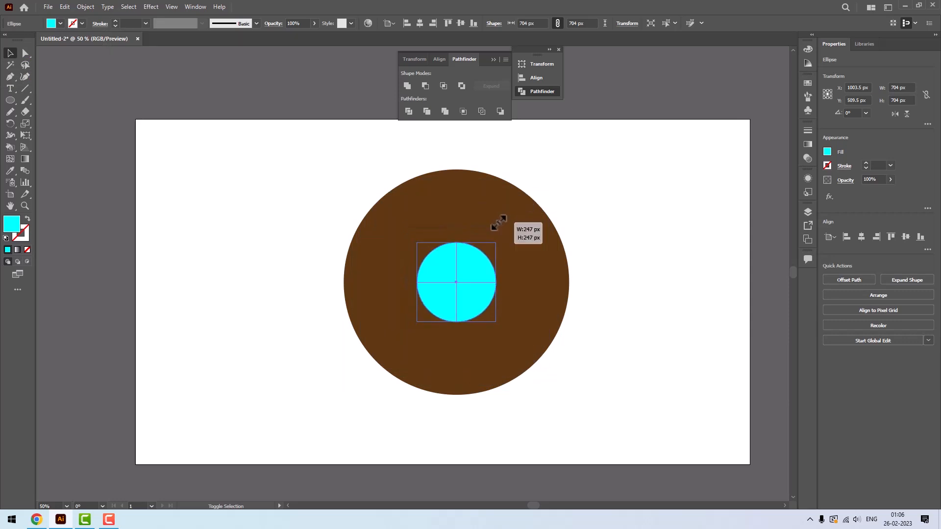
left_click_drag(499, 223, 500, 222)
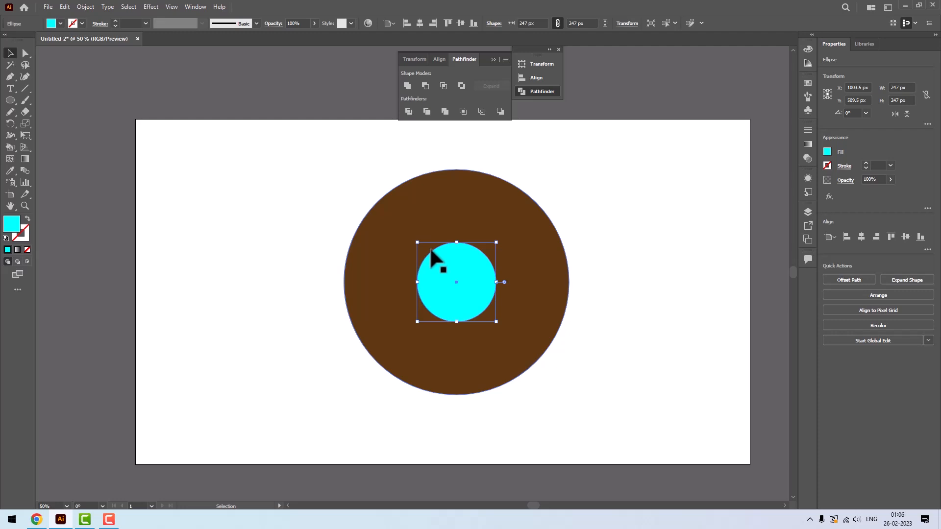
Cut the cyan circle out of the brown circle with Minus Front and move the resulting ring slightly left
left_click_drag(300, 165, 571, 396)
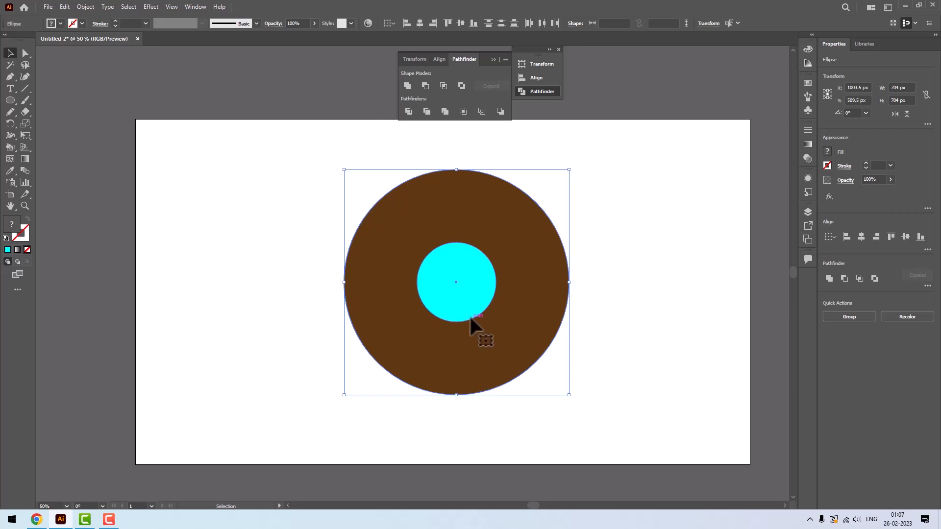
left_click(425, 86)
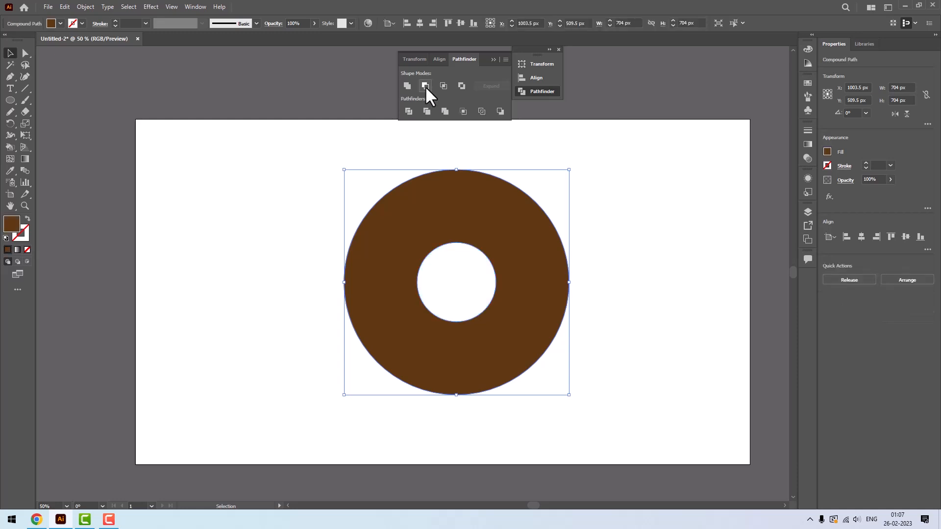
left_click(640, 284)
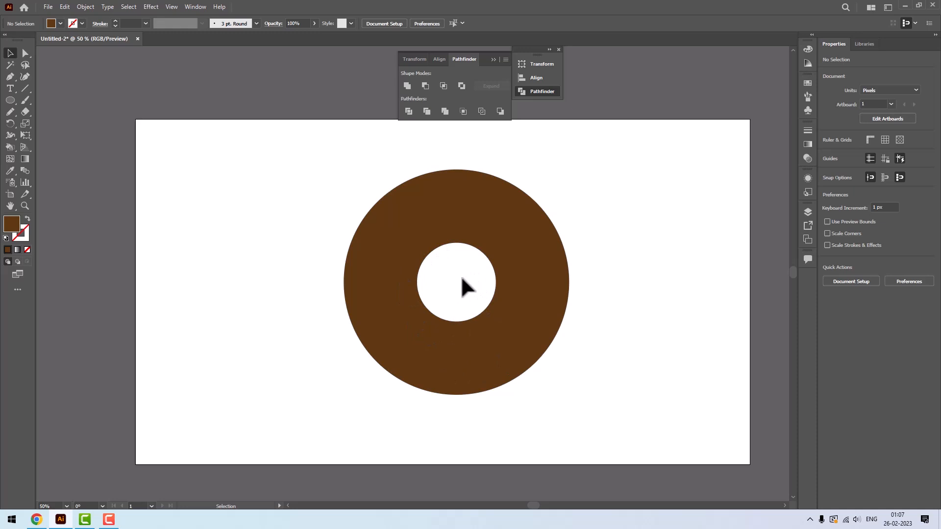
left_click_drag(490, 269, 481, 332)
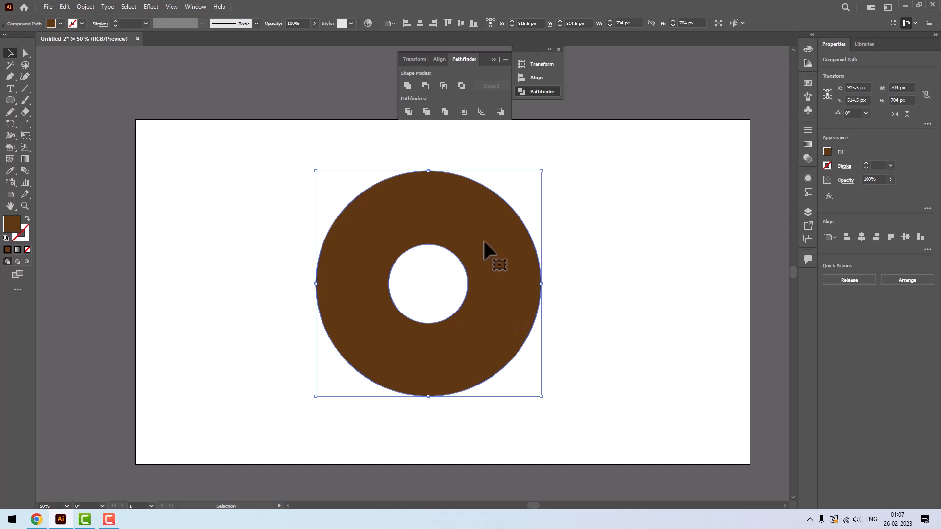
Draw a narrow brown rectangle about 49 by 306 px from the ring's hole down past its outer edge, and deselect it
left_click(14, 100)
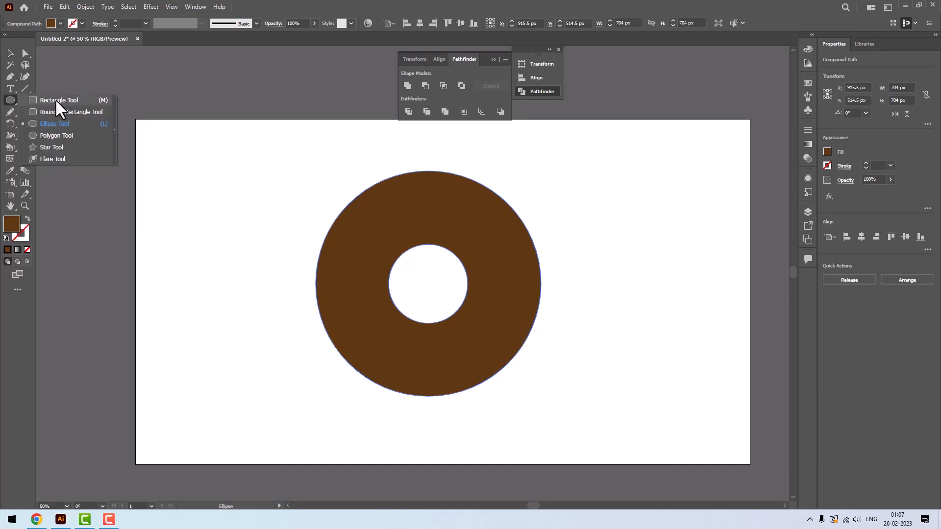
left_click(55, 99)
left_click_drag(419, 312, 434, 410)
left_click(10, 53)
left_click(260, 242)
Centre the narrow rectangle horizontally on the ring and deselect it
left_click_drag(252, 158, 605, 431)
left_click(564, 331)
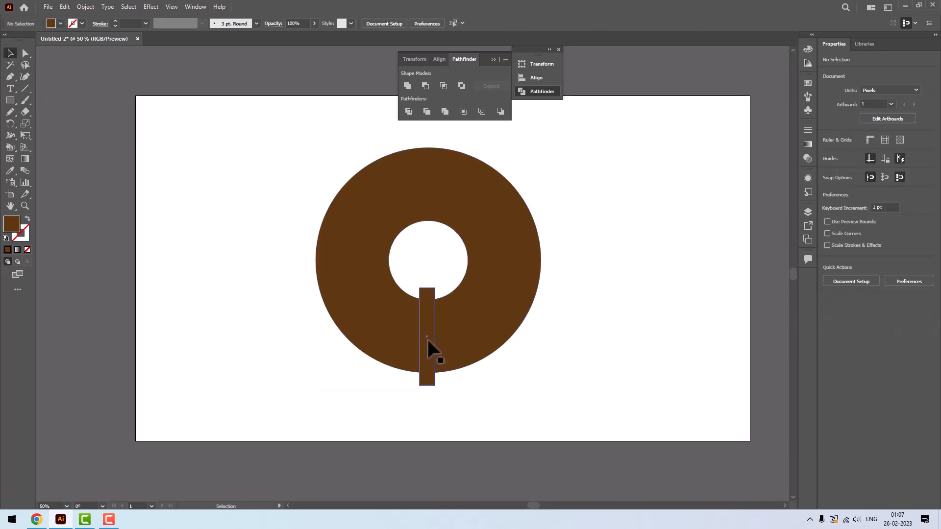
left_click_drag(429, 346, 429, 342)
left_click(518, 387)
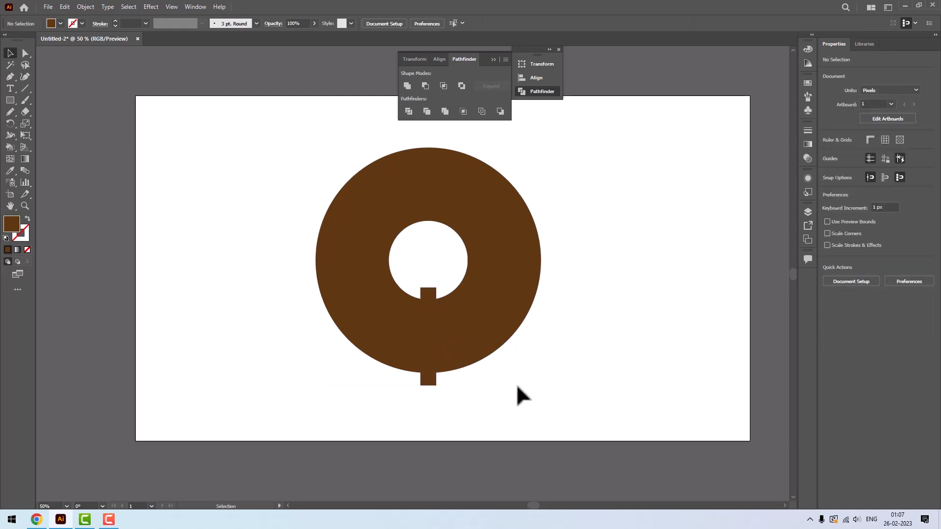
Fill the narrow rectangle across the ring's lower part with black and deselect it
left_click_drag(290, 247, 562, 365)
left_click(515, 413)
left_click(426, 372)
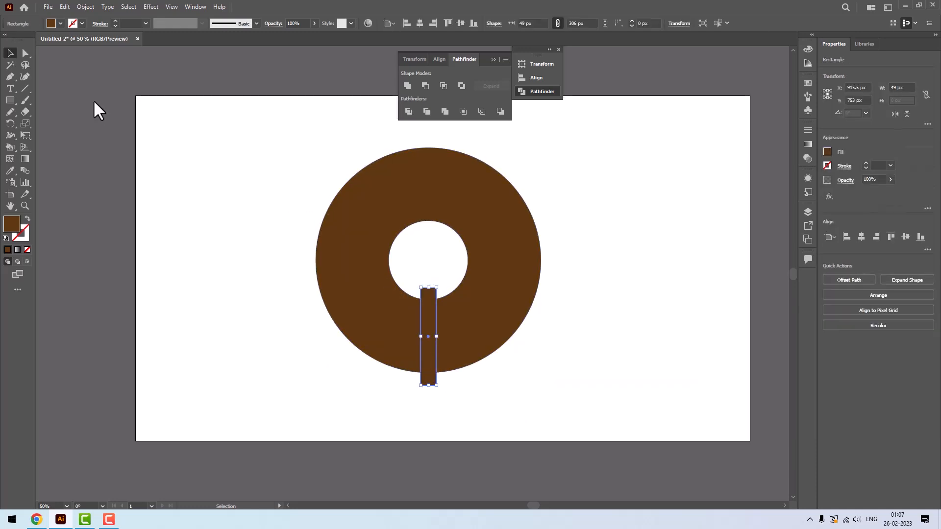
left_click(59, 23)
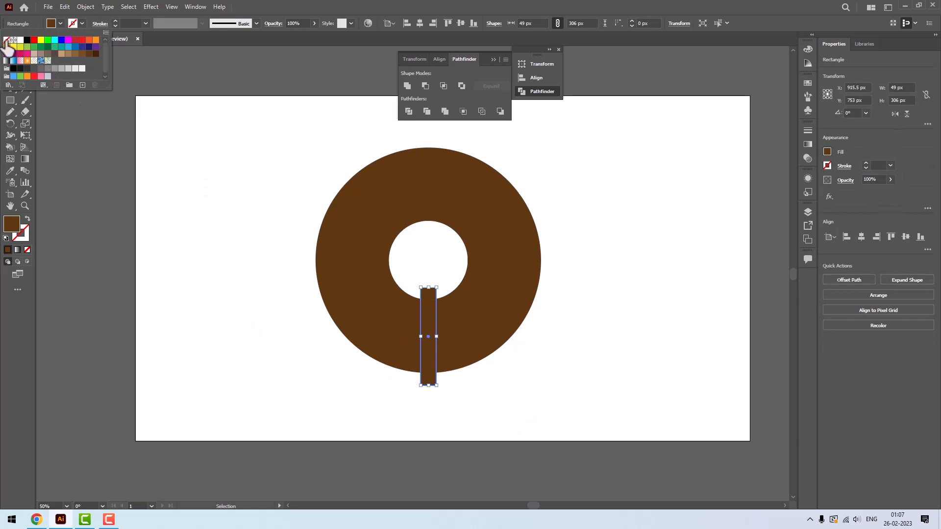
left_click(27, 40)
left_click(216, 296)
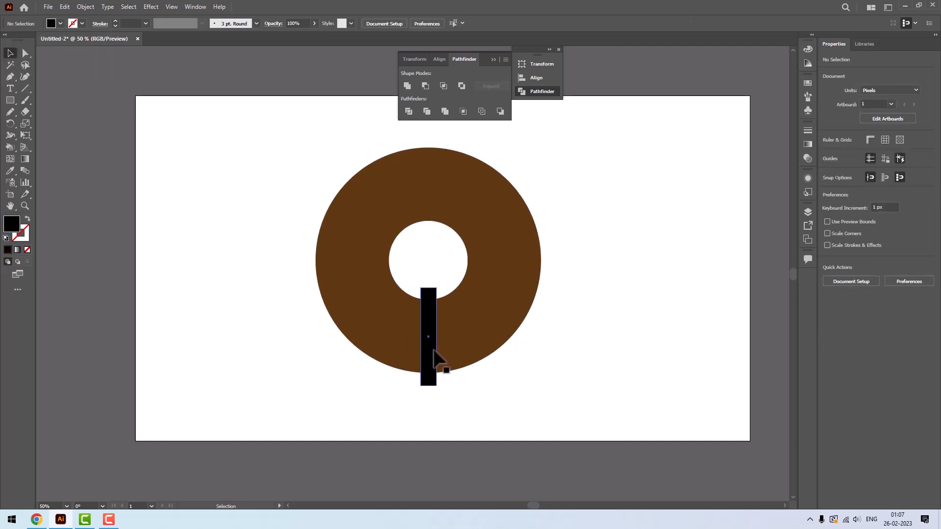
Move the black rectangle up and to the right, and realign it and the ring on their horizontal centres
left_click_drag(431, 360, 465, 345)
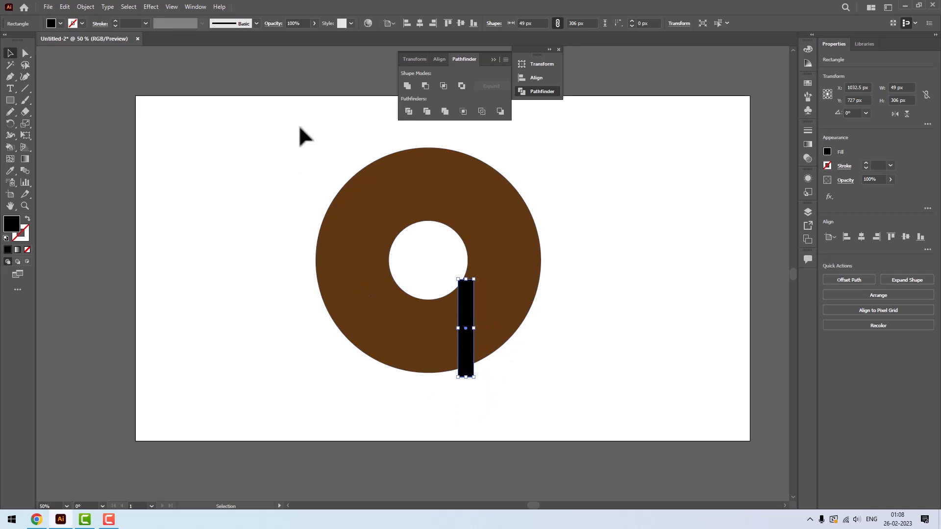
left_click_drag(311, 144, 578, 398)
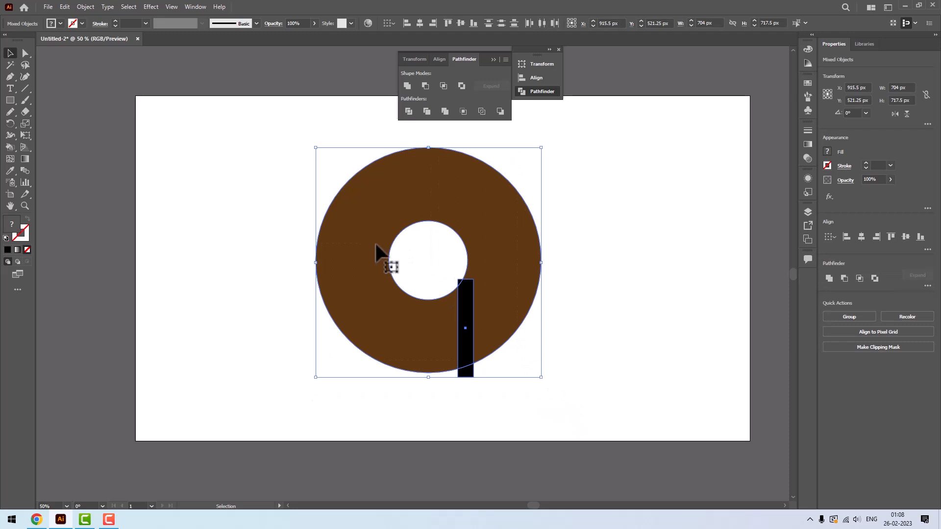
left_click(420, 24)
left_click(613, 240)
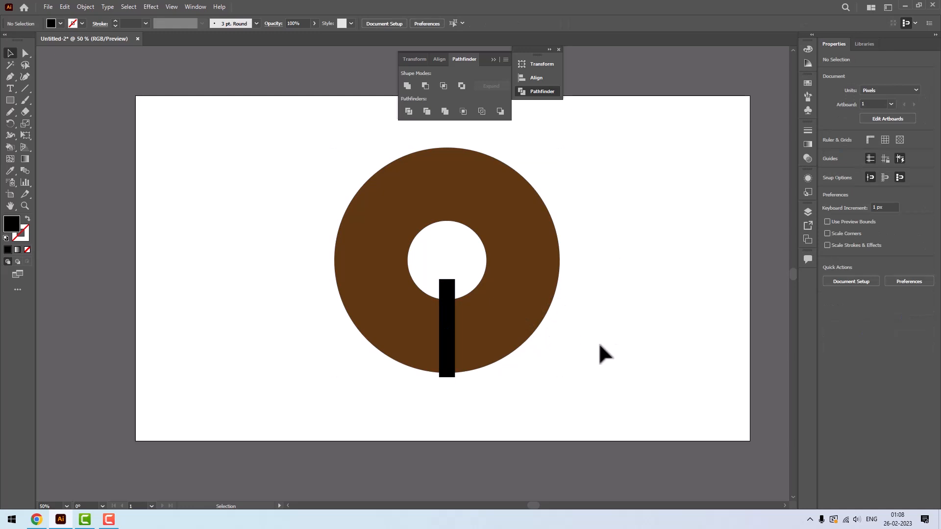
Cut the black rectangle out of the brown ring with Minus Front and deselect the slotted ring
left_click_drag(321, 147, 643, 412)
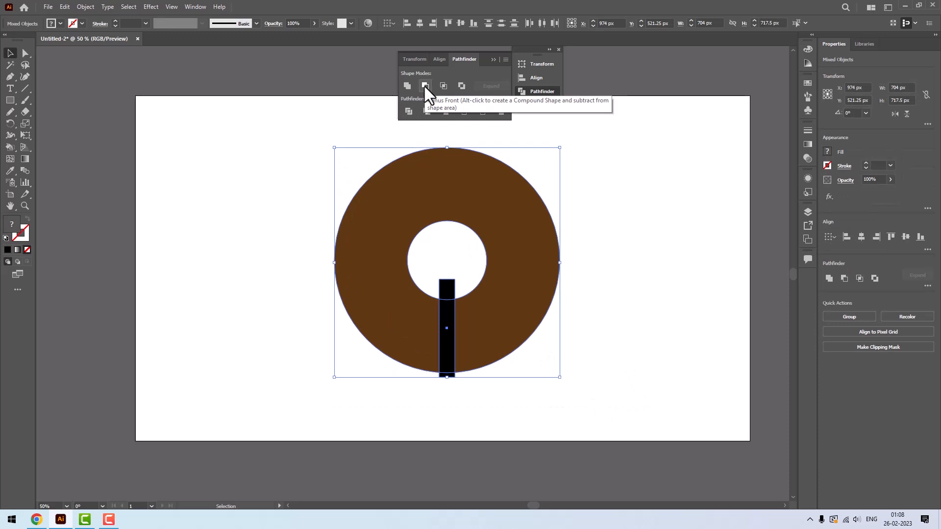
left_click(425, 86)
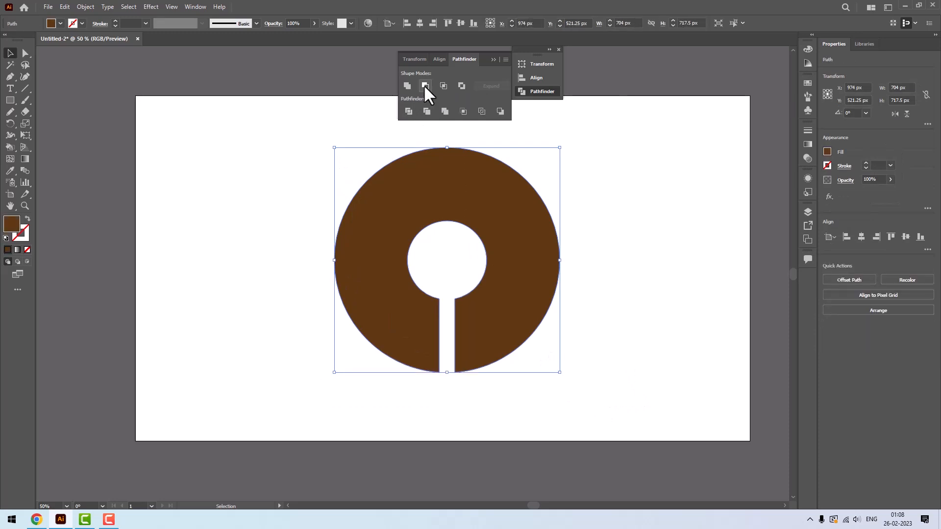
left_click(652, 304)
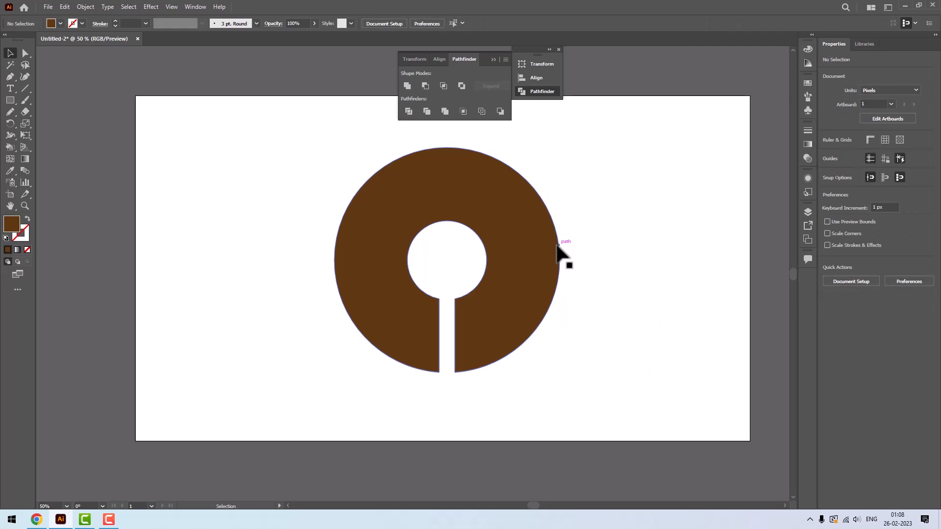
Recolour the slotted brown ring to a medium blue and deselect it
left_click(523, 245)
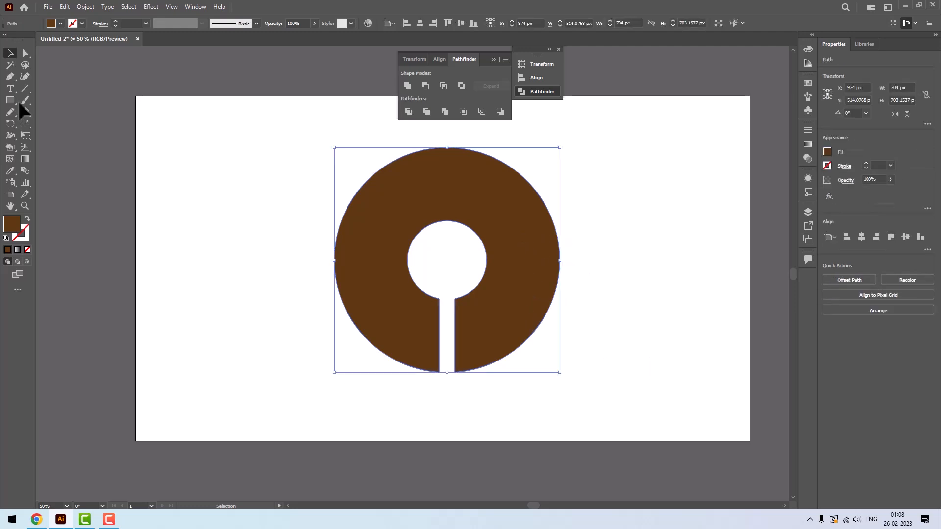
left_click(59, 24)
left_click(75, 48)
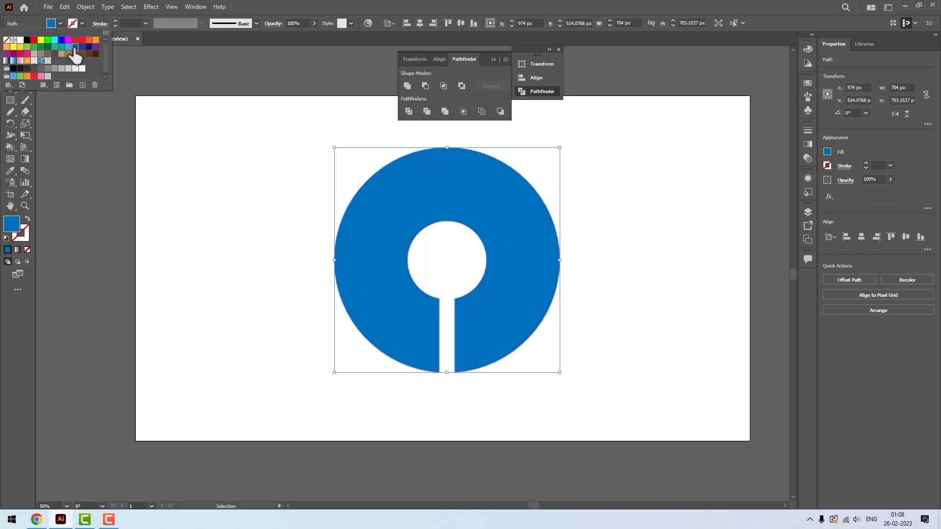
left_click(642, 237)
left_click(643, 237)
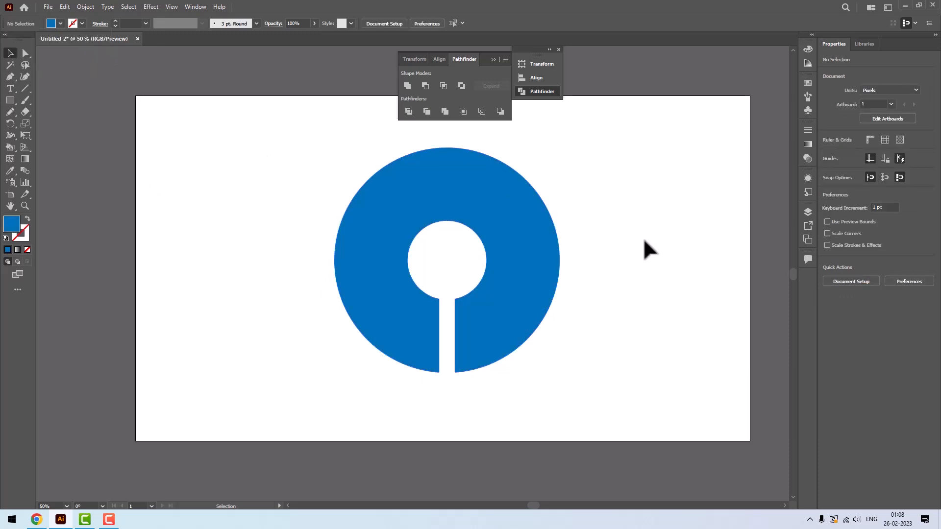
Add the point text "STATE BANK OF INDIA" just below the slotted ring
left_click(10, 89)
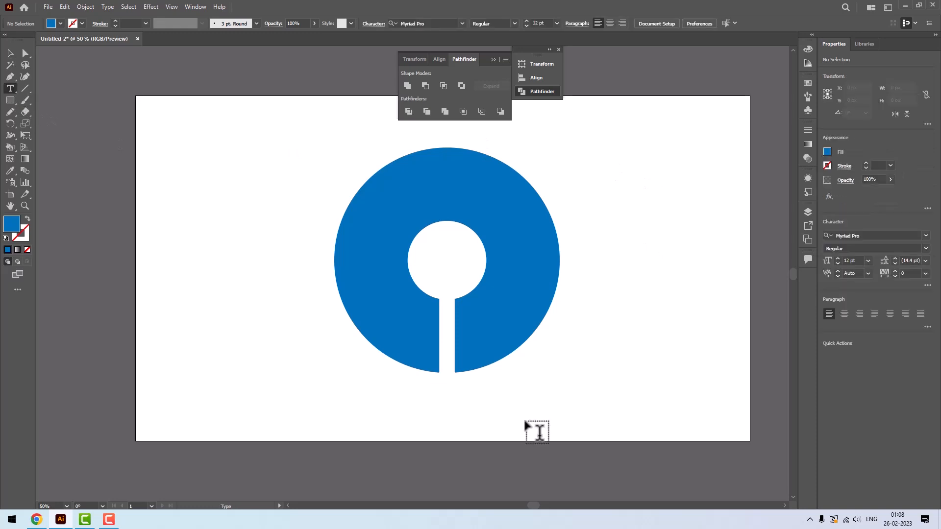
left_click(374, 392)
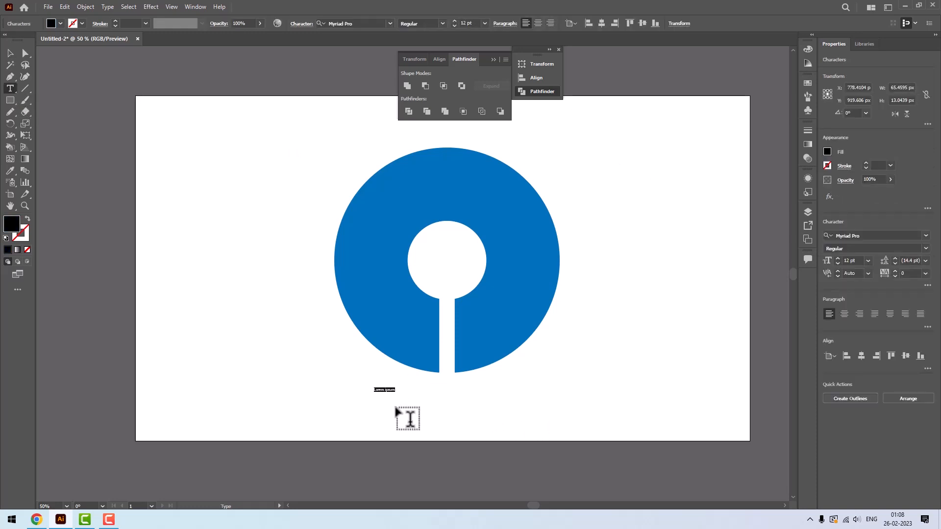
type("STATE BANK OF INDIA")
key("Escape")
key("Return")
Enlarge the "STATE BANK OF INDIA" text to 54 pt
key("ctrl+shift+period")
key("ctrl+shift+period")
key("ctrl+shift+period")
key("ctrl+shift+period")
key("ctrl+shift+period")
key("ctrl+shift+period")
key("ctrl+shift+period")
key("ctrl+shift+period")
key("ctrl+shift+period")
key("ctrl+shift+period")
key("ctrl+shift+period")
key("ctrl+shift+period")
key("ctrl+shift+period")
key("ctrl+shift+period")
key("ctrl+shift+period")
key("ctrl+shift+period")
key("ctrl+shift+period")
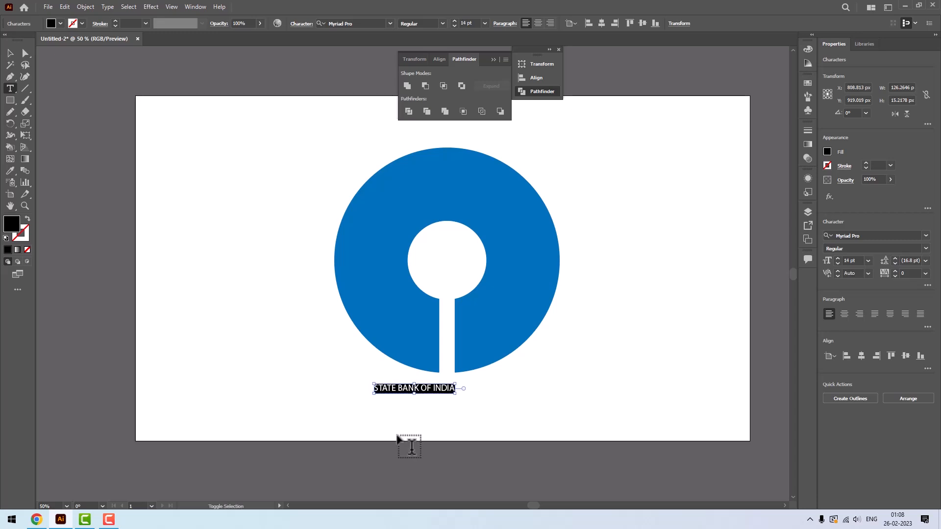
key("ctrl+shift+period")
key("ctrl+shift+period")
key("ctrl+shift+period")
key("ctrl+shift+period")
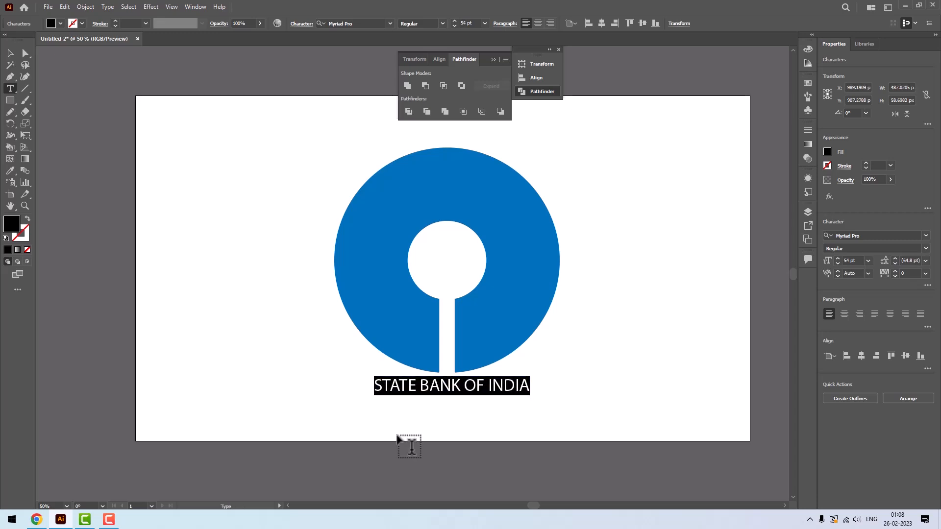
Move the caption slightly down, centre it and the ring horizontally on each other, and deselect both
left_click(10, 54)
left_click(256, 336)
left_click_drag(445, 387, 442, 394)
left_click_drag(316, 131, 631, 438)
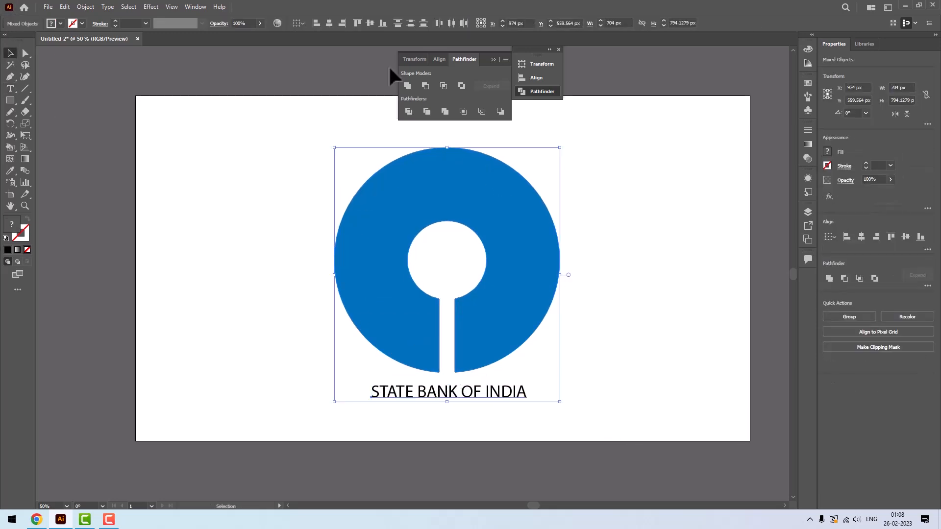
left_click(637, 256)
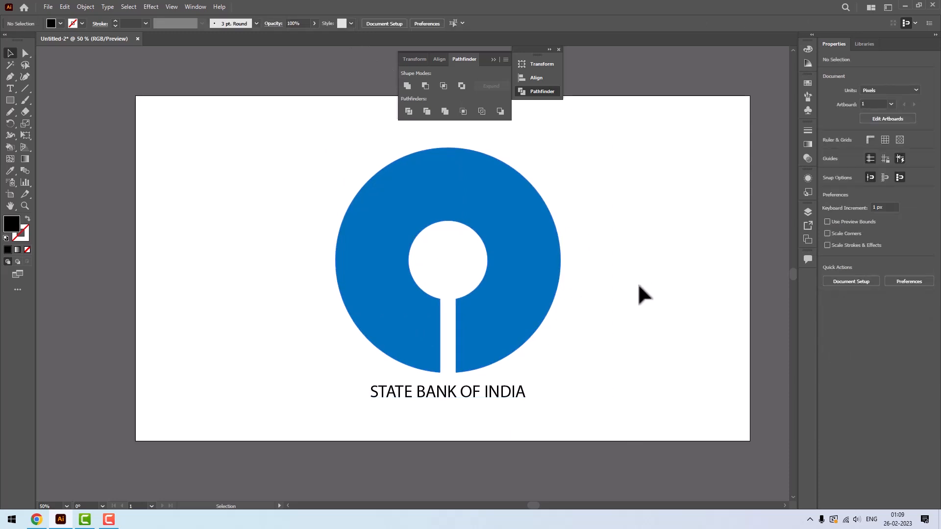
Move the blue ring and its caption together to the left side of the artboard and deselect them
left_click_drag(284, 164, 687, 403)
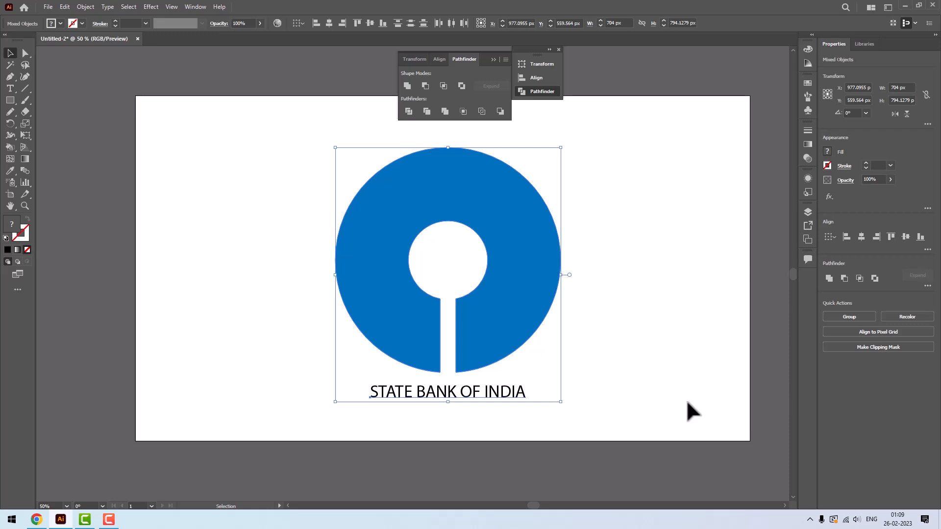
left_click(511, 358)
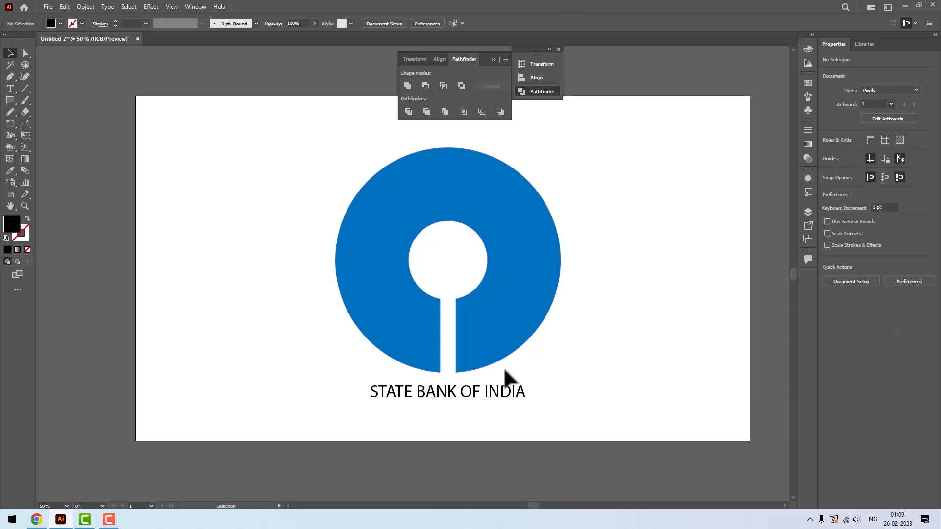
left_click_drag(314, 137, 657, 449)
left_click_drag(519, 300, 320, 284)
left_click(645, 337)
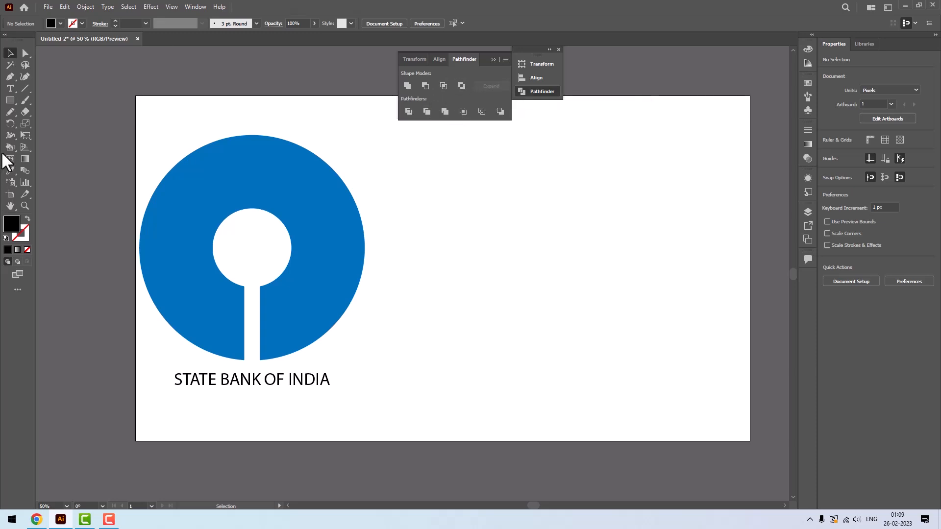
Draw a black rectangle about 746 by 527 px on the artboard's right half and an ellipse about 467 by 494 px overlapping its lower edge
left_click(10, 100)
left_click_drag(479, 188, 719, 356)
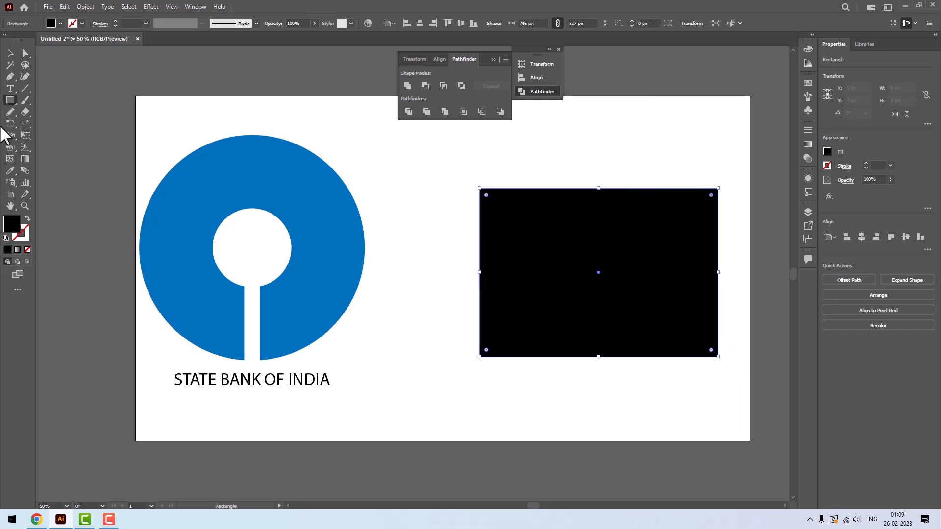
left_click(10, 100)
left_click(42, 124)
left_click_drag(544, 237, 695, 396)
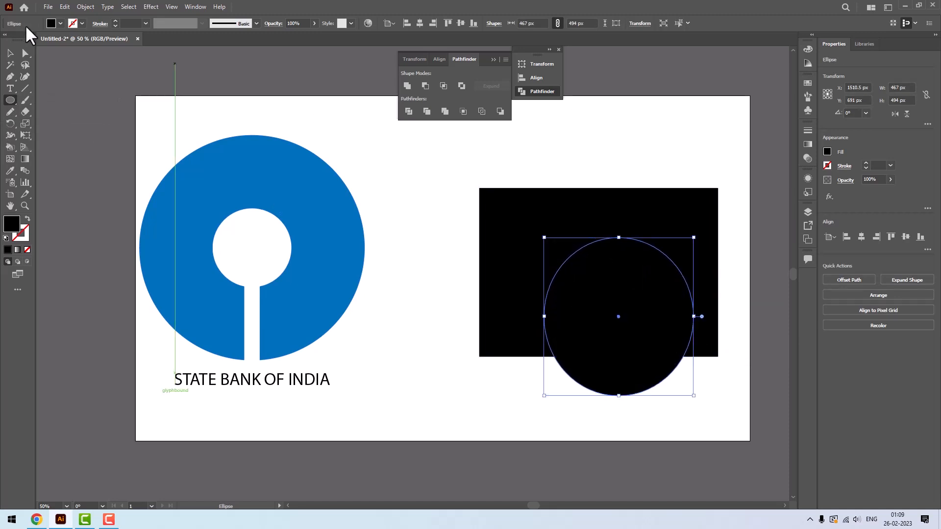
Fill the ellipse with pure blue, move it about 20 px left, and deselect it
left_click(60, 23)
left_click(62, 40)
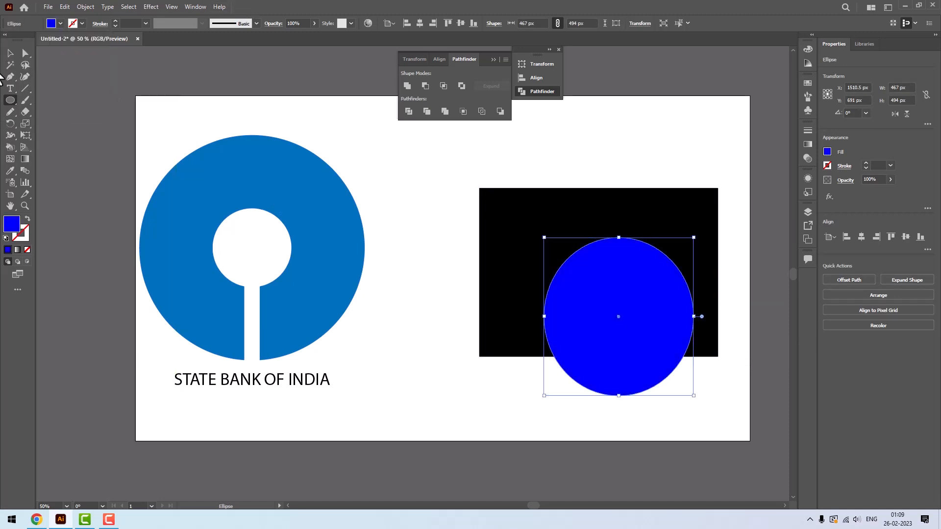
left_click(9, 53)
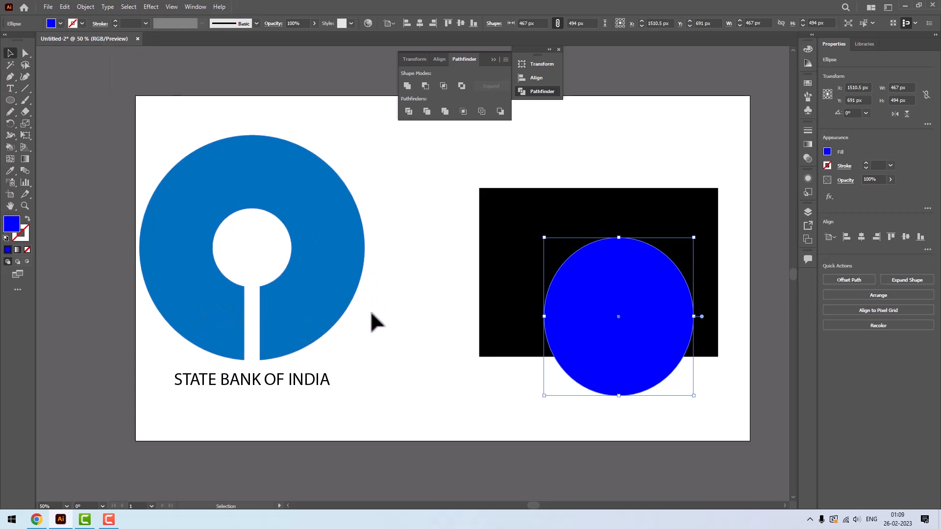
left_click(590, 401)
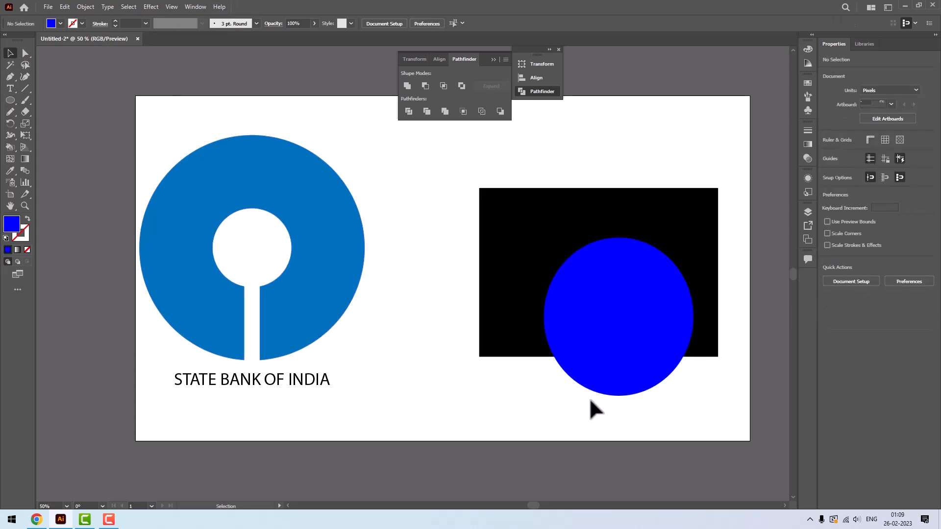
left_click(624, 350)
left_click_drag(624, 343, 616, 352)
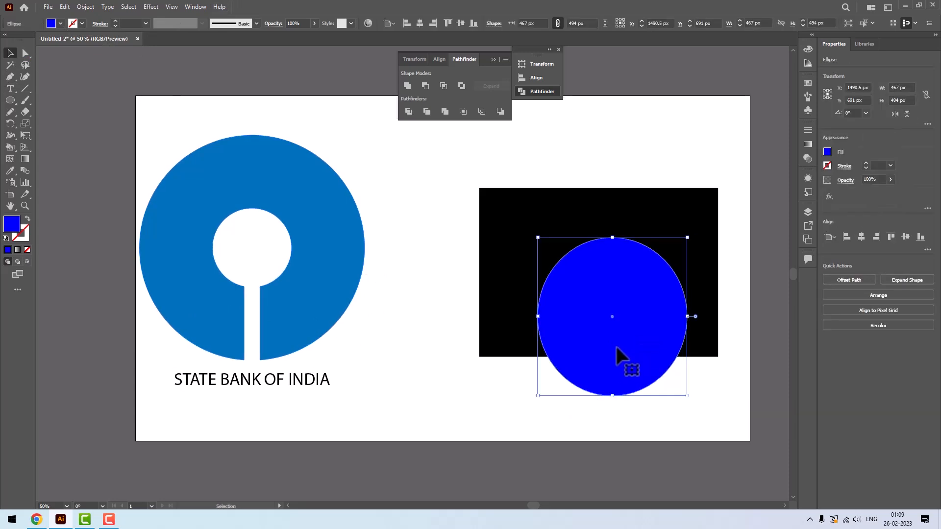
left_click(532, 235)
Try the Intersect shape mode on the black rectangle and blue ellipse, and undo it
left_click_drag(470, 173, 665, 408)
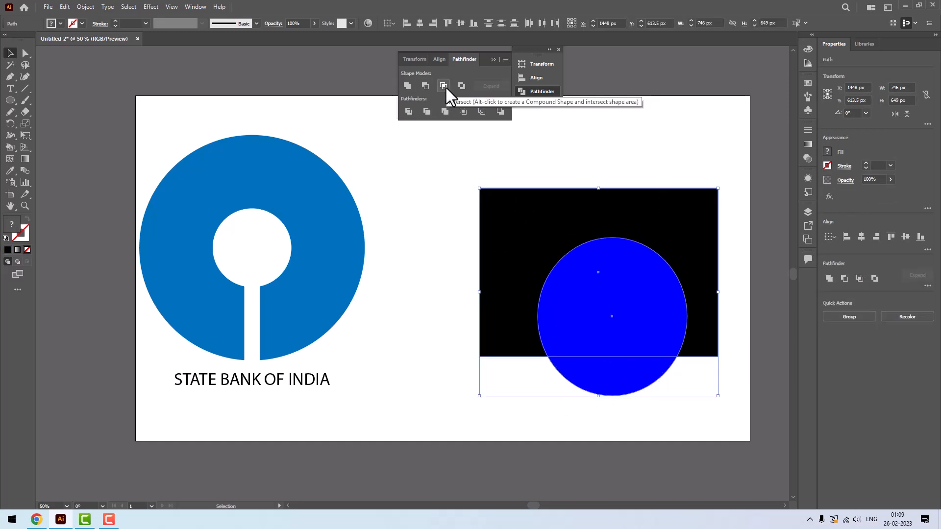
left_click(444, 86)
left_click(463, 278)
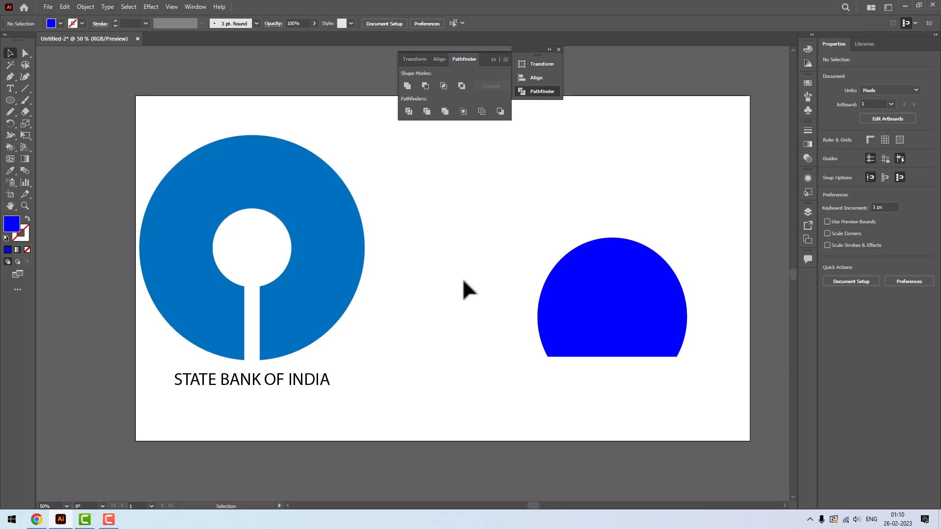
key("a")
key("ctrl+z")
Reposition the rectangle and ellipse so that the blue ellipse overlaps the rectangle's lower-right corner
left_click(631, 423)
left_click_drag(613, 317, 608, 347)
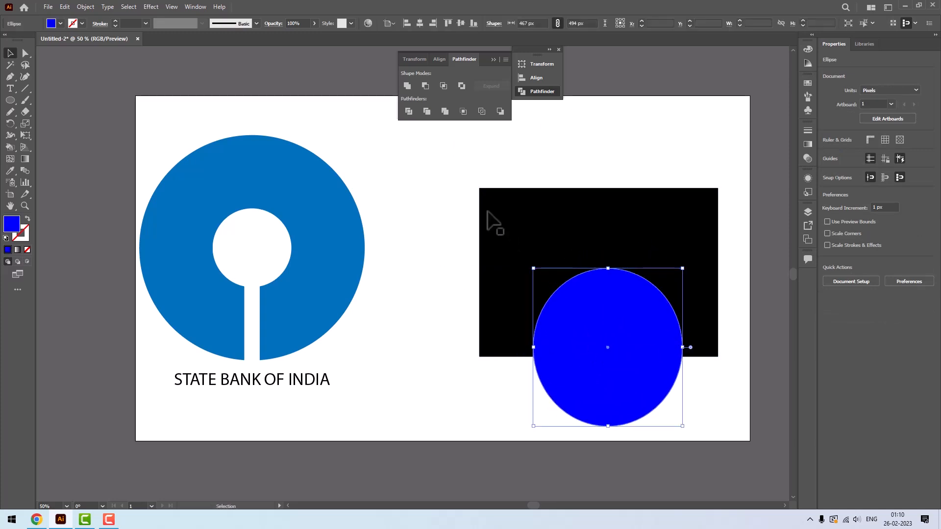
left_click_drag(456, 172, 746, 405)
left_click_drag(655, 362, 682, 339)
left_click(652, 378)
Intersect the black rectangle and blue ellipse, and place the resulting quarter shape in the middle of the artboard's empty right half
left_click_drag(437, 162, 773, 431)
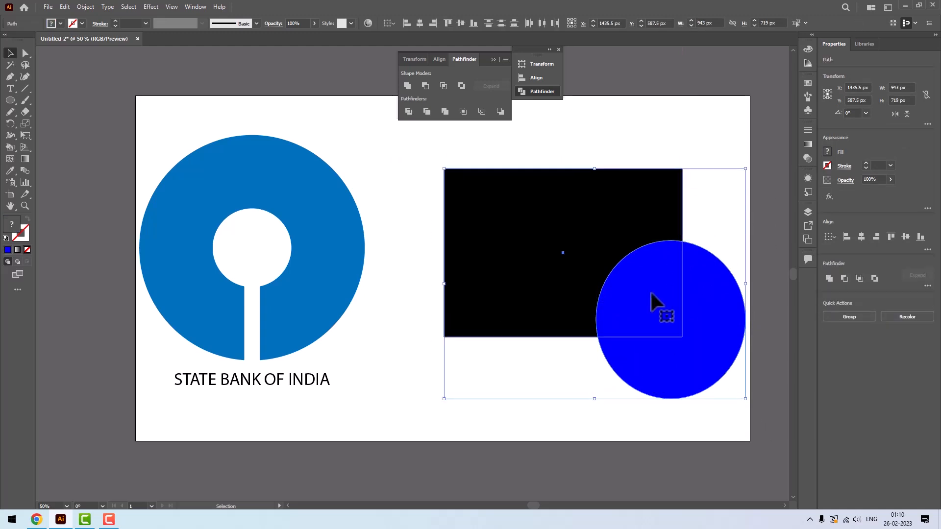
left_click(444, 86)
left_click(693, 173)
left_click_drag(652, 330, 718, 424)
left_click(642, 412)
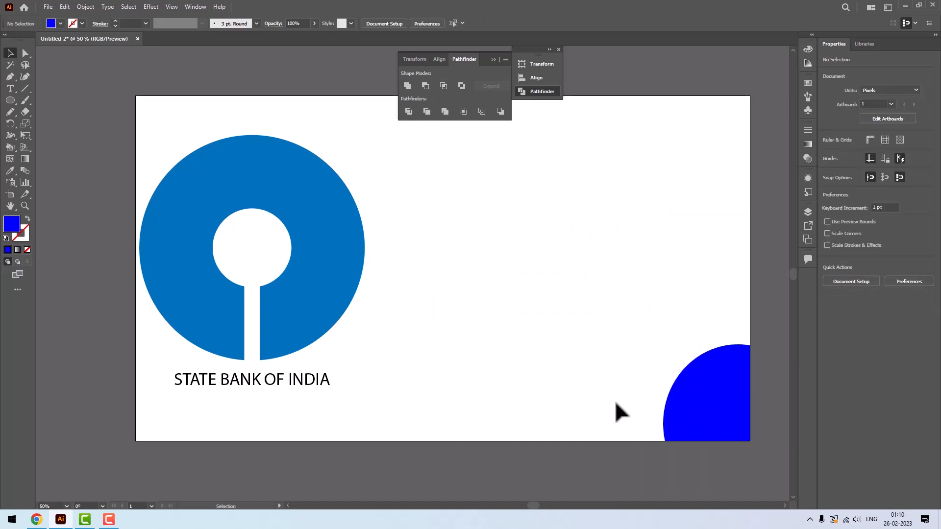
left_click_drag(721, 419, 595, 321)
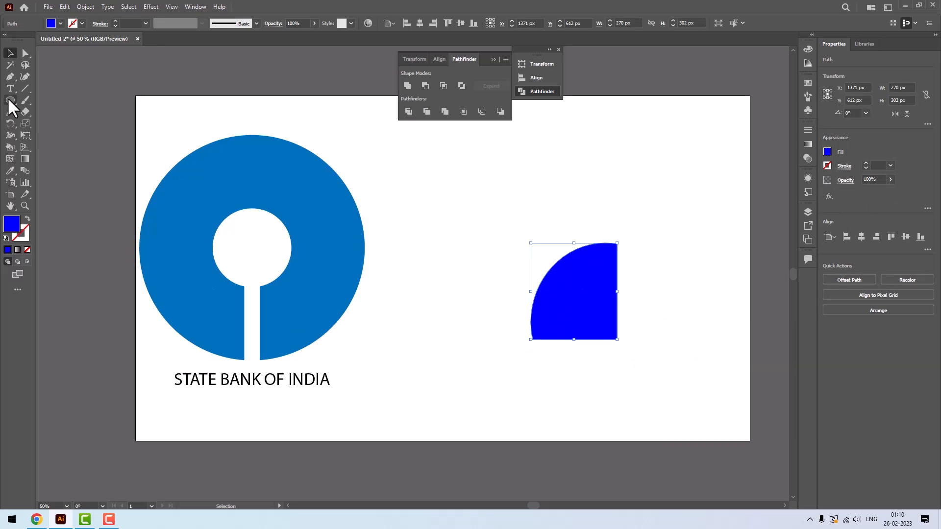
Draw a narrow blue rectangle about 25 by 335 px and place it vertically across the blue quarter shape
left_click_drag(10, 100, 44, 98)
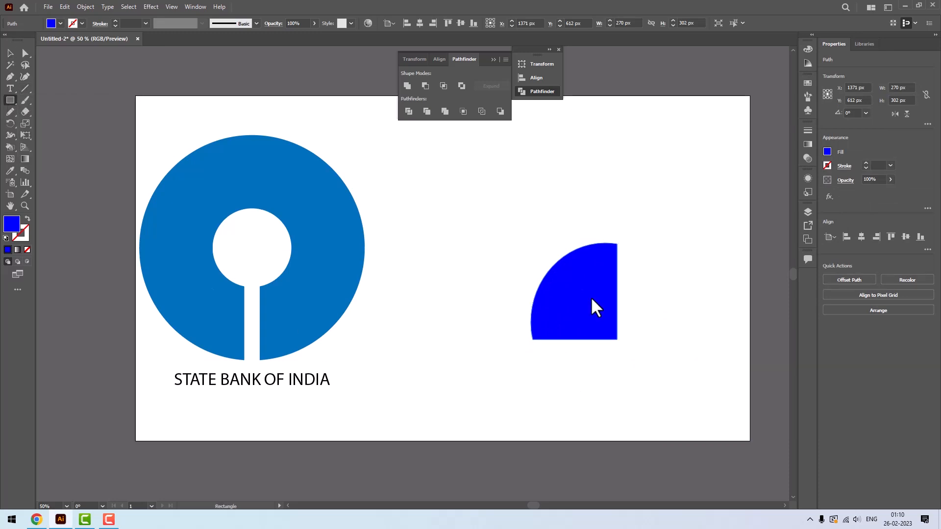
left_click_drag(611, 233, 617, 340)
left_click(11, 53)
left_click_drag(616, 307, 588, 312)
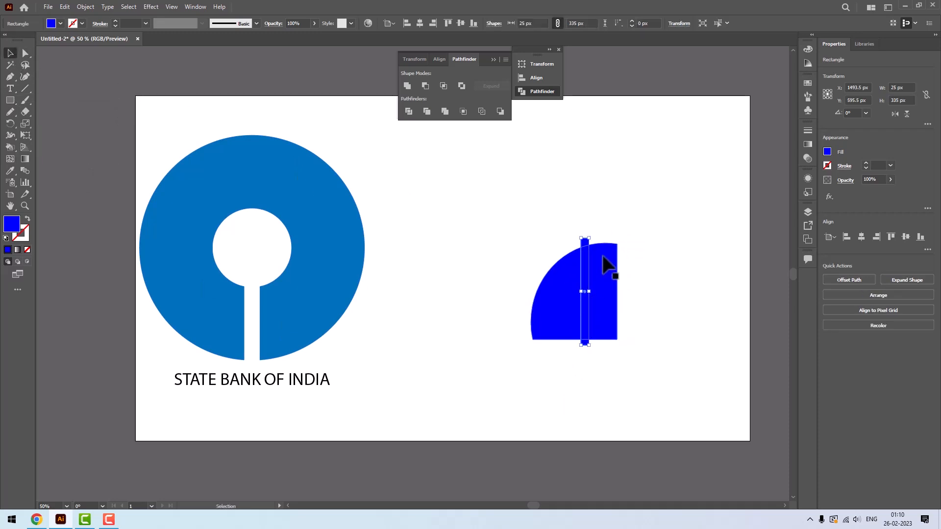
Rotate the narrow rectangle by about 50° so it crosses the quarter shape diagonally, and subtract it with Minus Front
left_click_drag(579, 241, 531, 254)
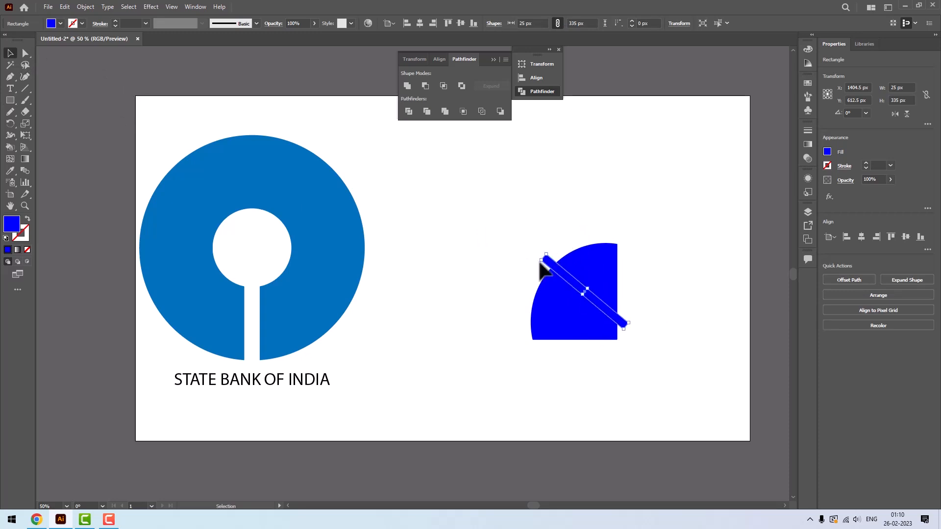
left_click_drag(607, 302, 598, 319)
left_click_drag(490, 175, 713, 457)
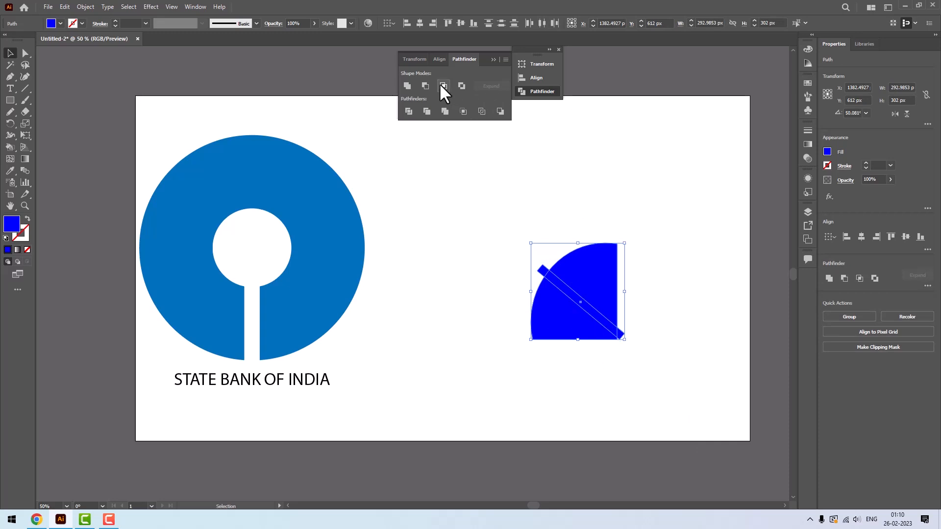
left_click(649, 234)
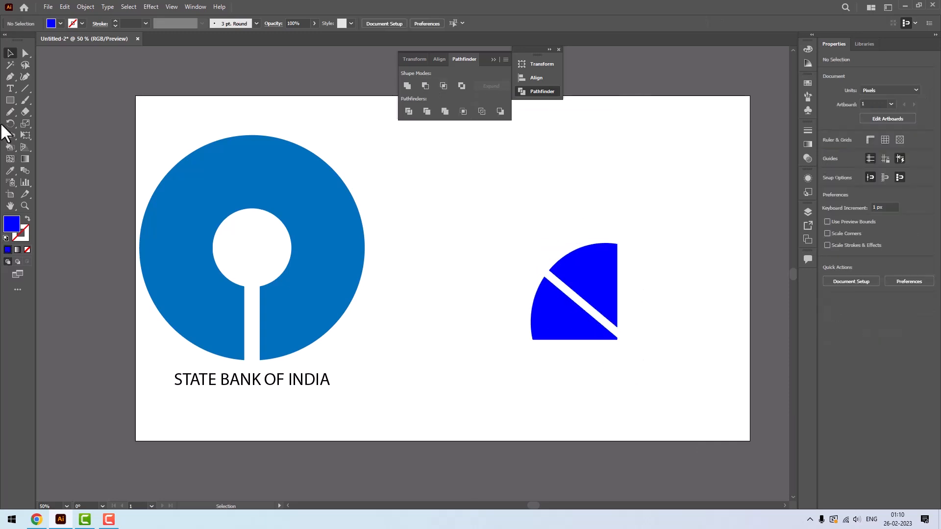
Add the caption PIZZA CORNER beneath the split quarter shape, scaled to about 42.76 pt to match the shape's width
left_click(10, 88)
left_click(532, 351)
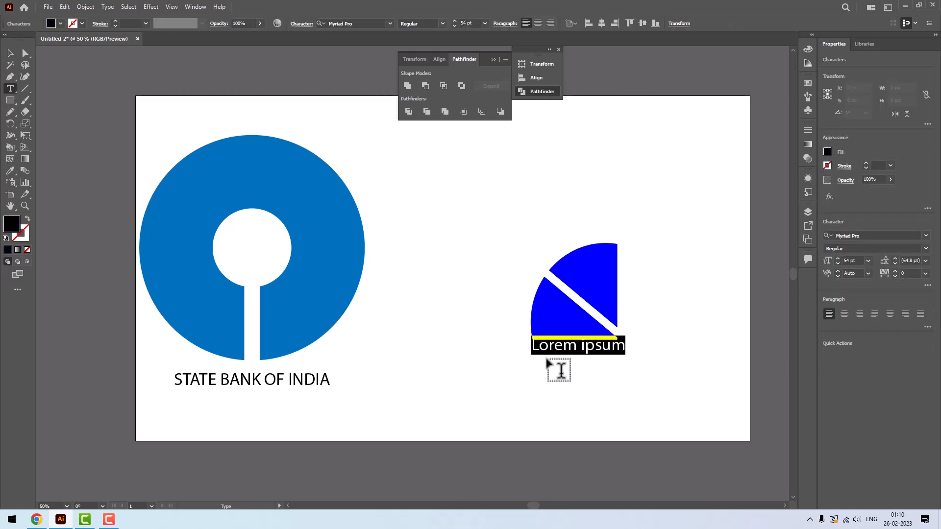
type("PIZ")
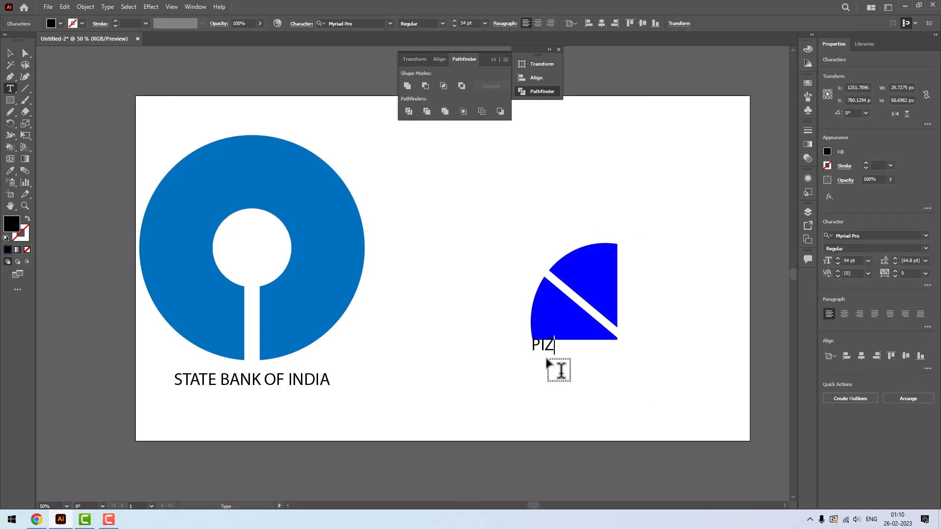
type("ZA CORNER")
left_click(12, 52)
left_click_drag(640, 335, 618, 340)
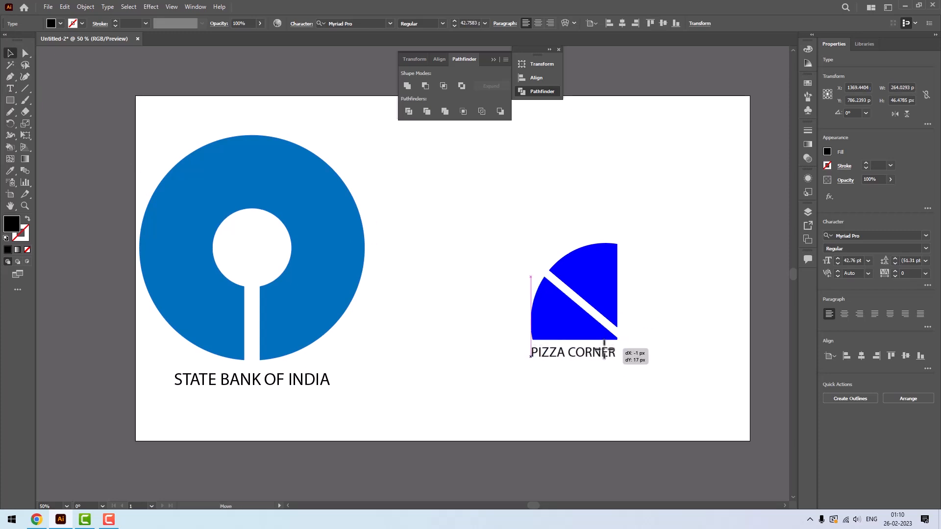
Move the quarter shape and its caption to the artboard's lower-right corner, and ungroup the two slices
left_click_drag(471, 218, 669, 433)
left_click_drag(588, 297, 711, 352)
left_click(603, 284)
left_click(686, 343)
right_click(686, 339)
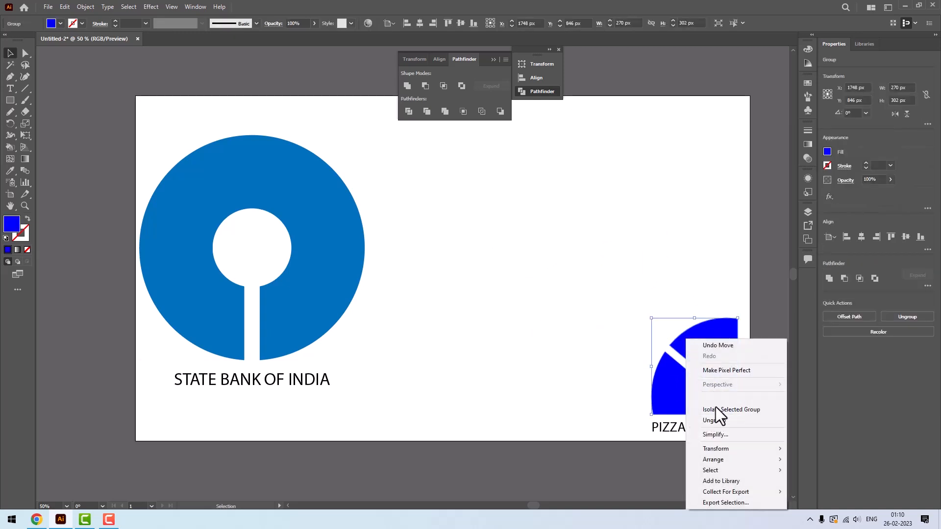
left_click(716, 421)
Try moving the upper and lower slices away separately, and undo both moves
left_click_drag(708, 350, 710, 323)
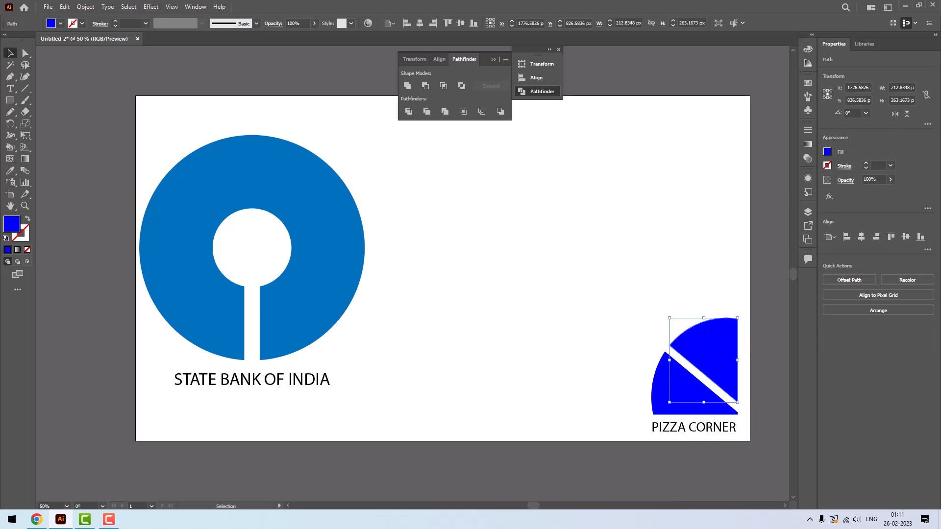
left_click_drag(713, 345, 670, 246)
key("ctrl+z")
left_click_drag(703, 400, 416, 327)
key("ctrl+z")
Fill the upper slice with light green and the lower slice with orange
left_click(706, 347)
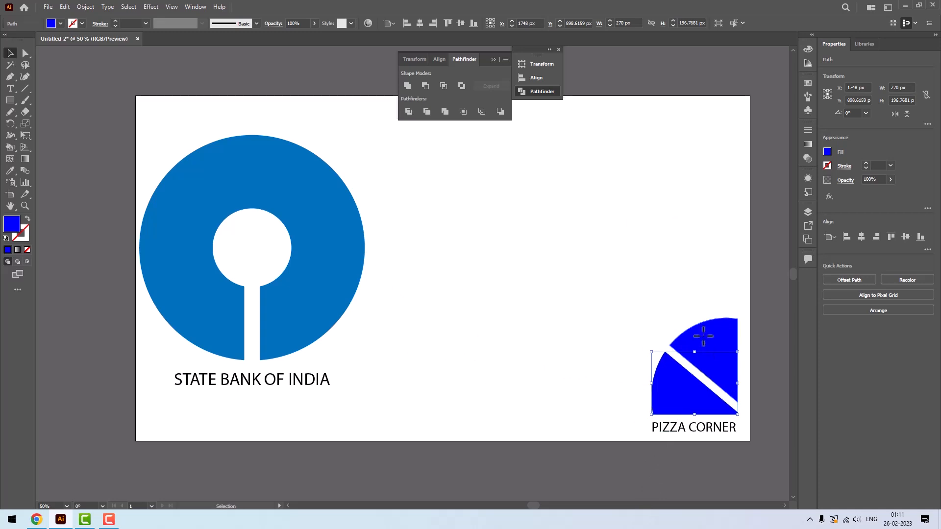
left_click(61, 23)
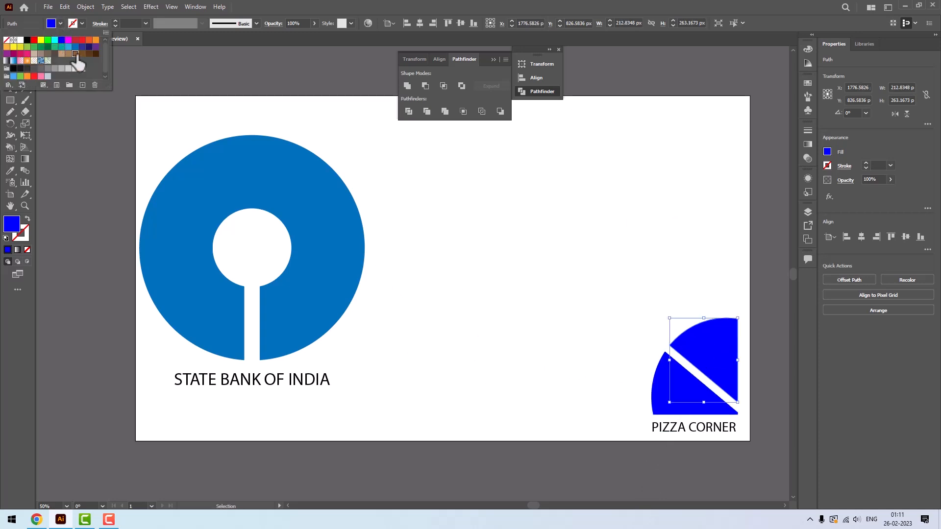
left_click(75, 54)
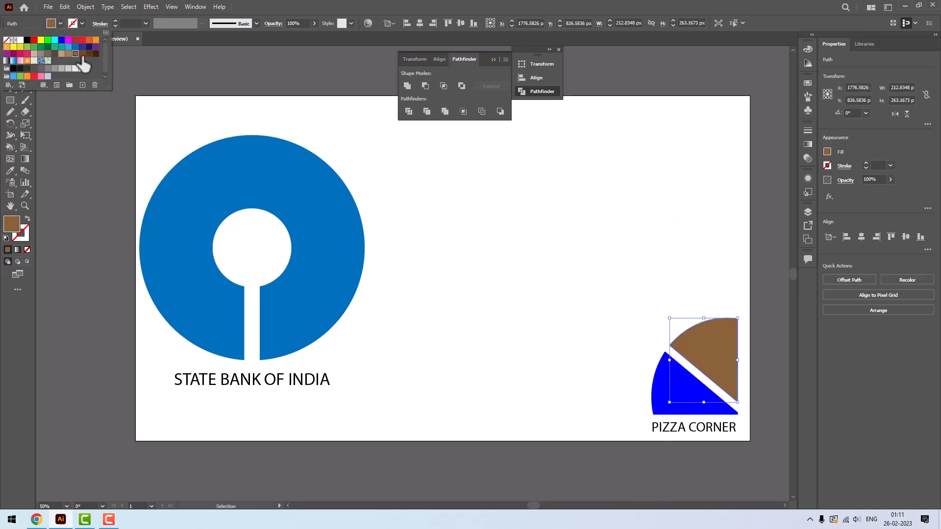
left_click(27, 46)
left_click(617, 398)
left_click(681, 393)
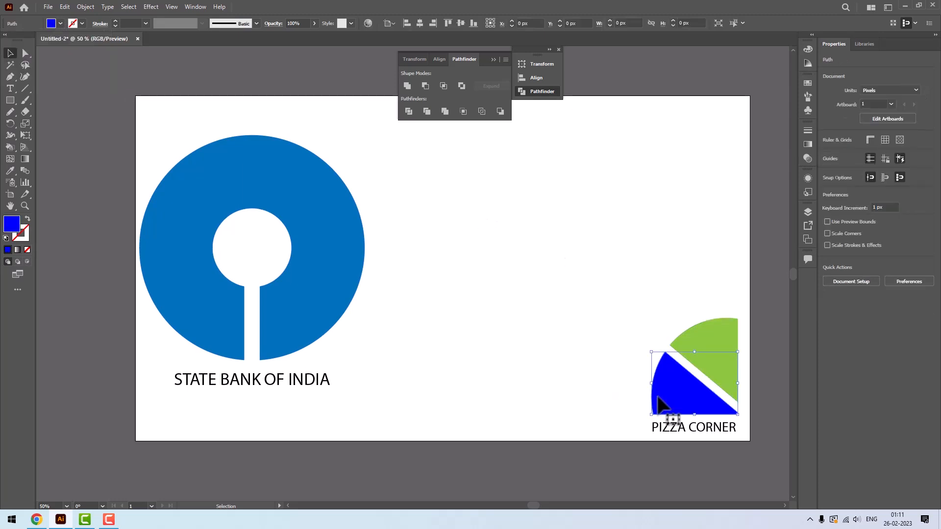
left_click(60, 23)
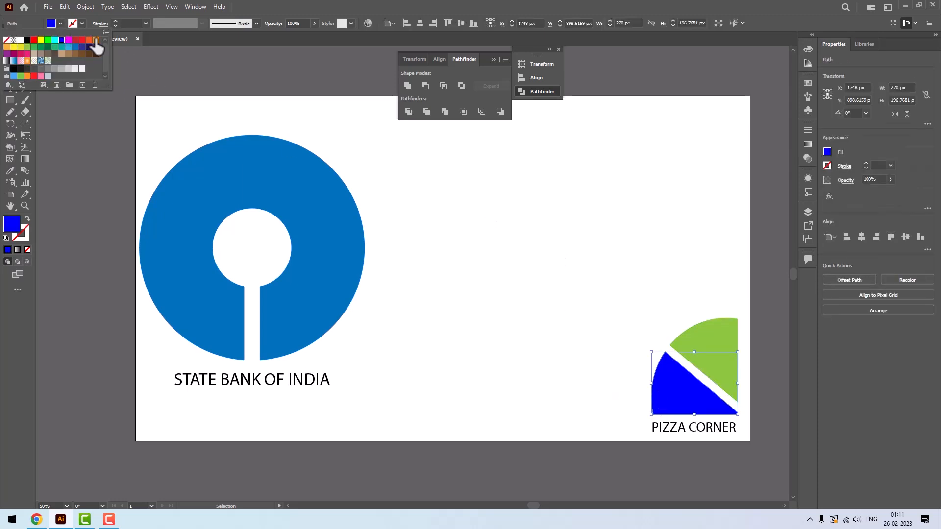
left_click(90, 39)
left_click(580, 295)
Set the PIZZA CORNER caption to Albertus Extra Bold at 36 pt and recentre it beneath the slices
left_click(693, 430)
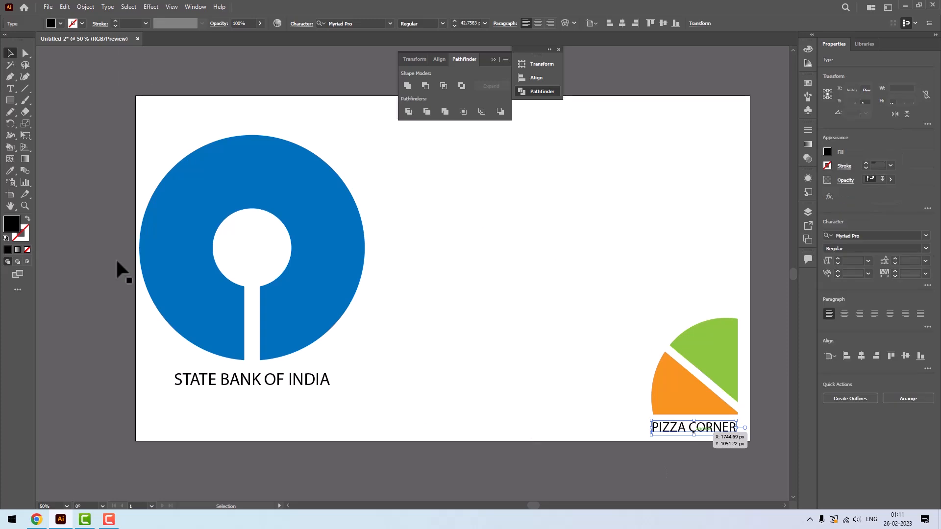
left_click(386, 24)
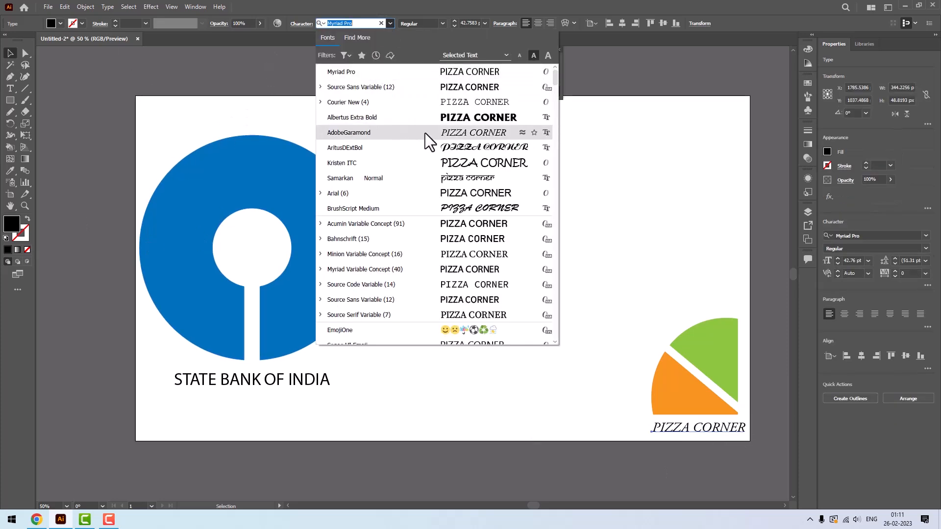
left_click(437, 116)
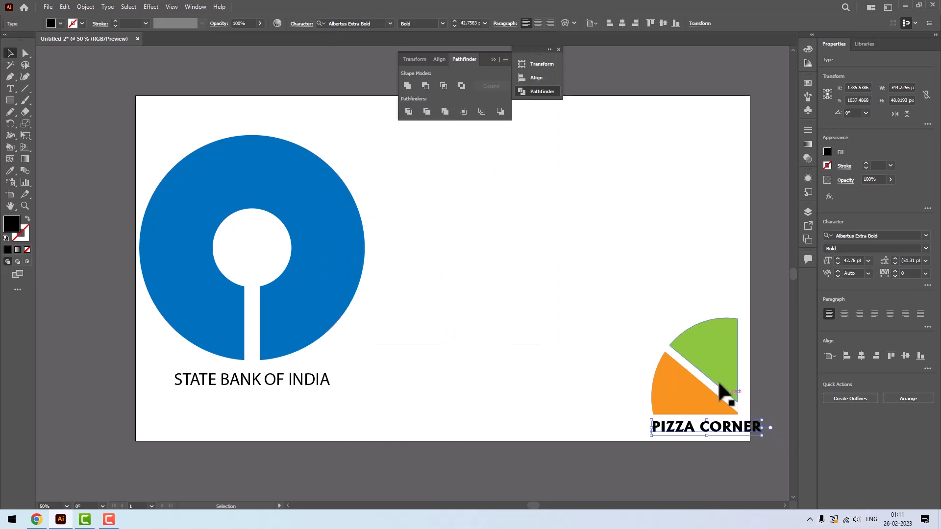
left_click(485, 23)
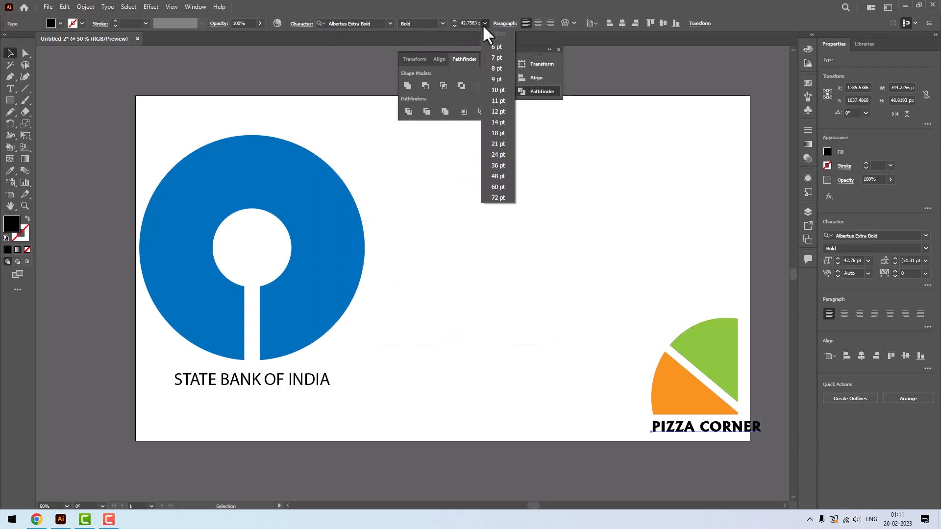
left_click(499, 165)
mouse_move(712, 428)
left_mouse_down()
mouse_move(702, 430)
mouse_move(706, 423)
left_mouse_up()
left_click_drag(613, 282, 742, 474)
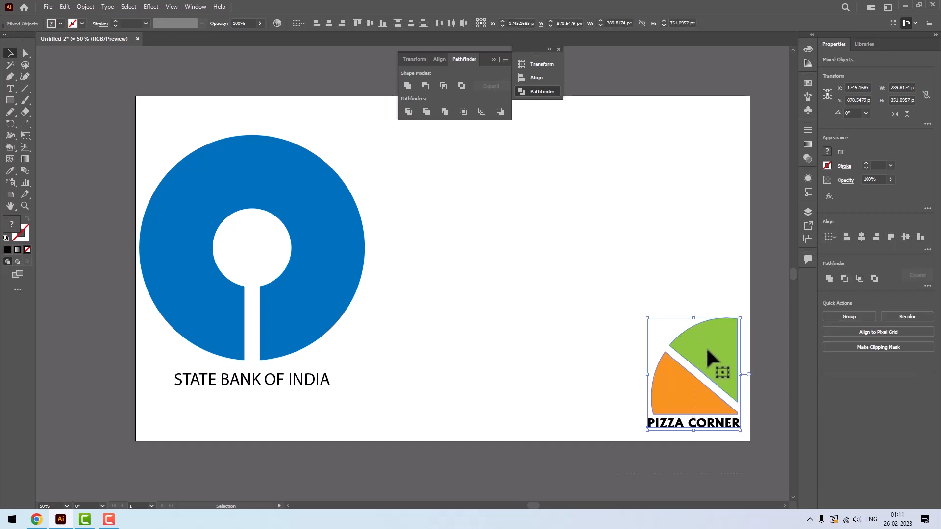
scroll(706, 347, "down", 3)
key("a")
key("v")
left_click(623, 408)
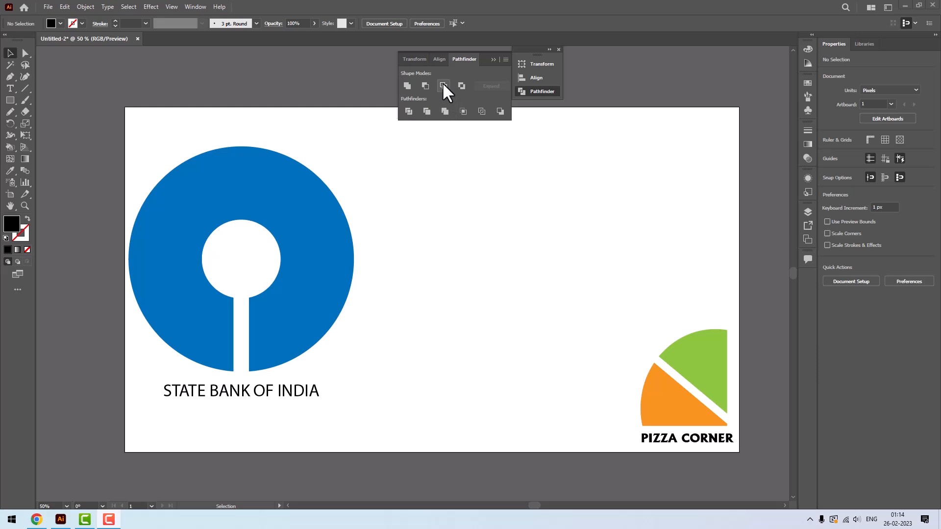
Draw a black rectangle about 626 by 478 px in the artboard's empty area, with an ellipse about 412 by 397 px over it
left_click(10, 100)
left_click_drag(434, 158, 635, 310)
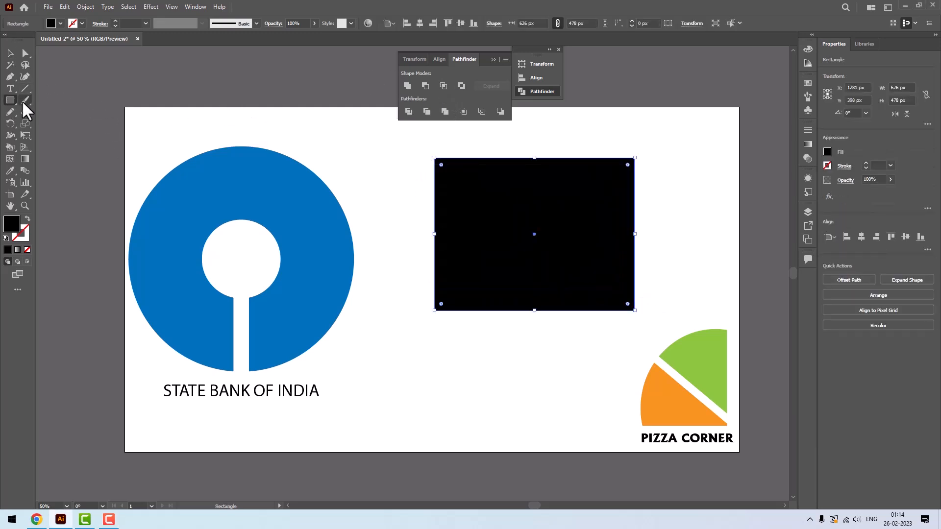
left_click_drag(9, 100, 39, 123)
left_click_drag(480, 200, 612, 326)
left_click(10, 53)
left_click_drag(545, 251, 539, 228)
Fill the ellipse with orange-red and move it so it extends slightly past the black rectangle's lower edge
left_click(60, 23)
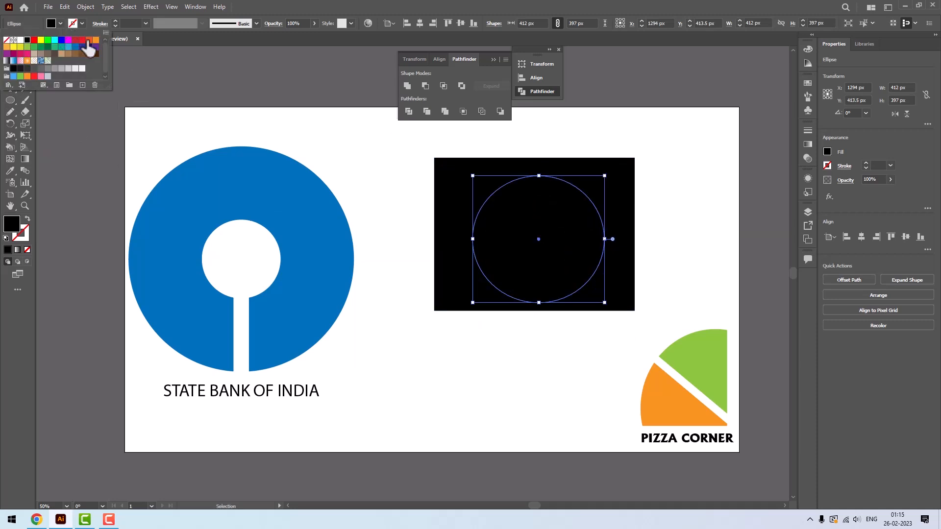
left_click(89, 39)
left_click(403, 210)
left_click(401, 207)
left_click_drag(524, 219, 542, 235)
Apply the Exclude shape mode to the black rectangle and orange-red ellipse, and delete the resulting shape
left_click_drag(396, 141, 634, 326)
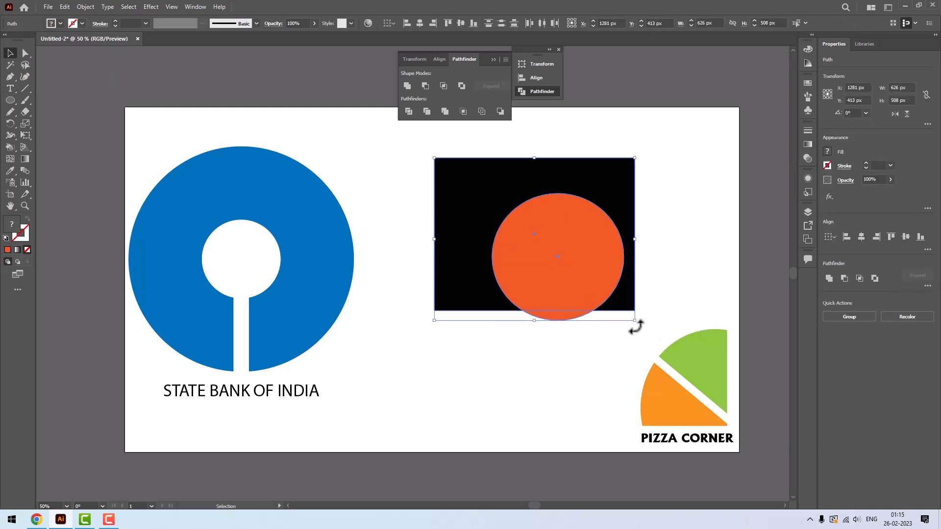
left_click(461, 85)
left_click(673, 257)
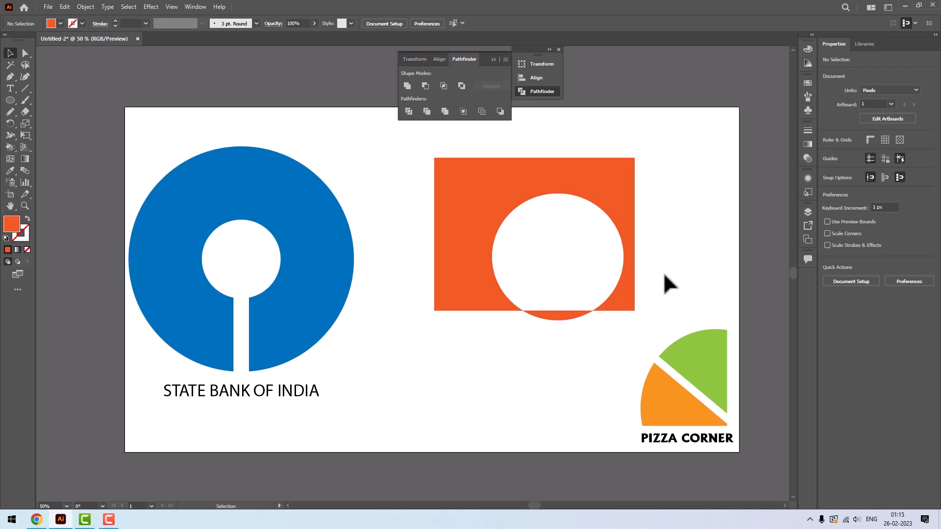
left_click_drag(487, 215, 467, 242)
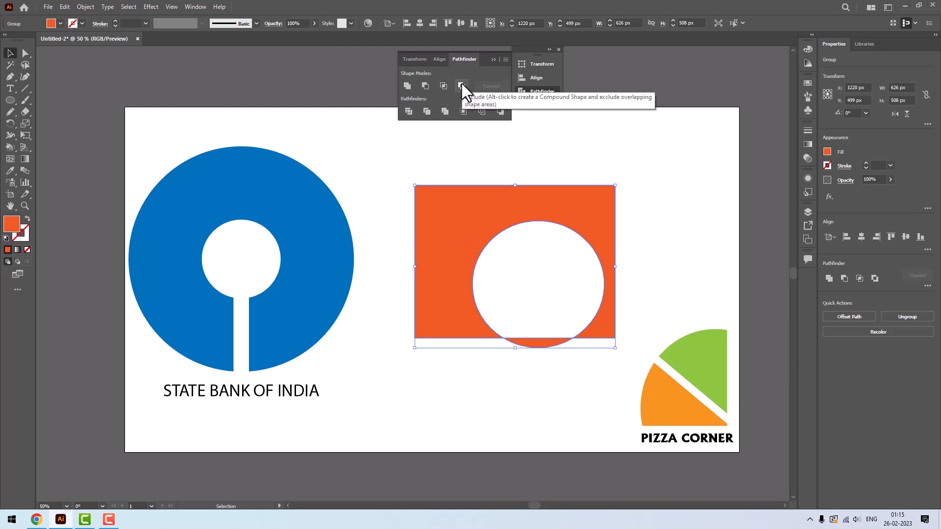
key("Delete")
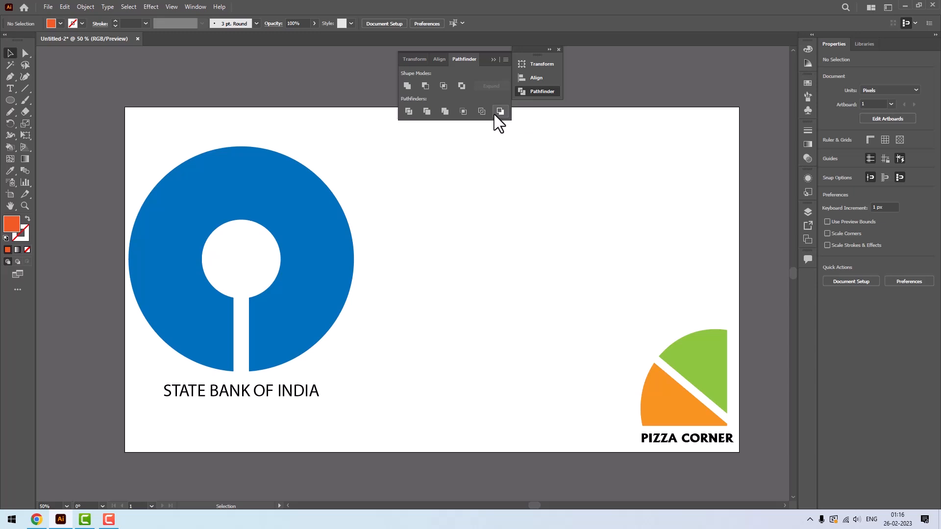
Draw an orange-red rectangle about 504 by 288 px and an overlapping light blue one about 493 by 308 px
left_click_drag(10, 100, 40, 100)
left_click_drag(443, 182, 604, 275)
left_click_drag(514, 217, 672, 316)
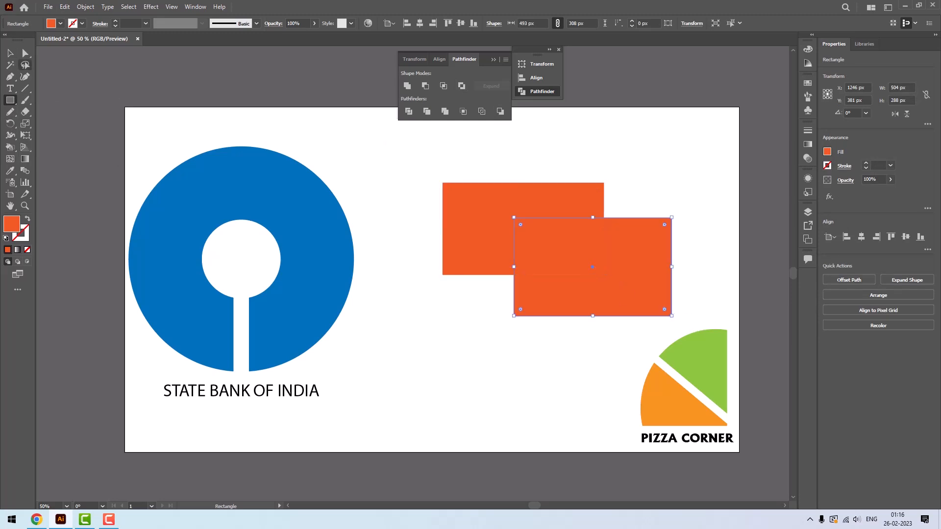
left_click(51, 23)
left_click(69, 47)
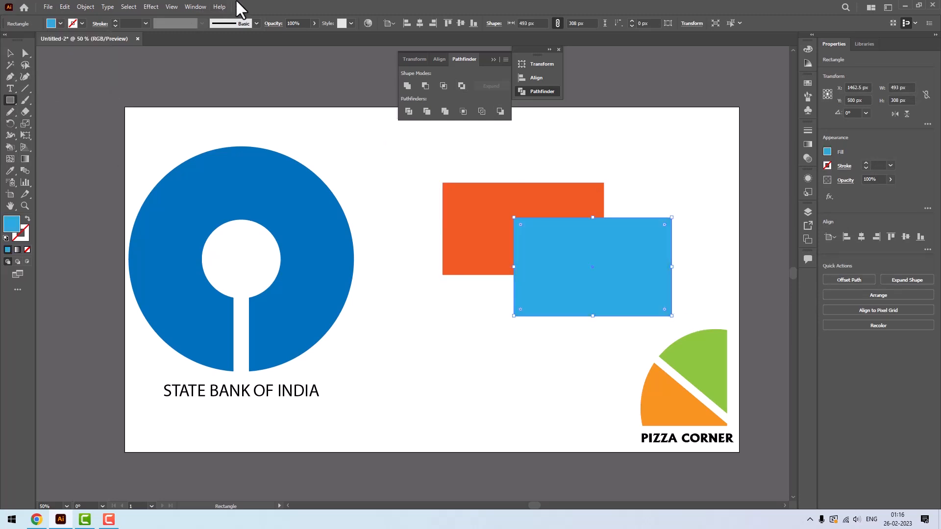
Draw a red ellipse about 428 by 412 px overlapping the upper-right parts of both rectangles
left_click_drag(18, 106, 49, 123)
left_click_drag(578, 142, 717, 275)
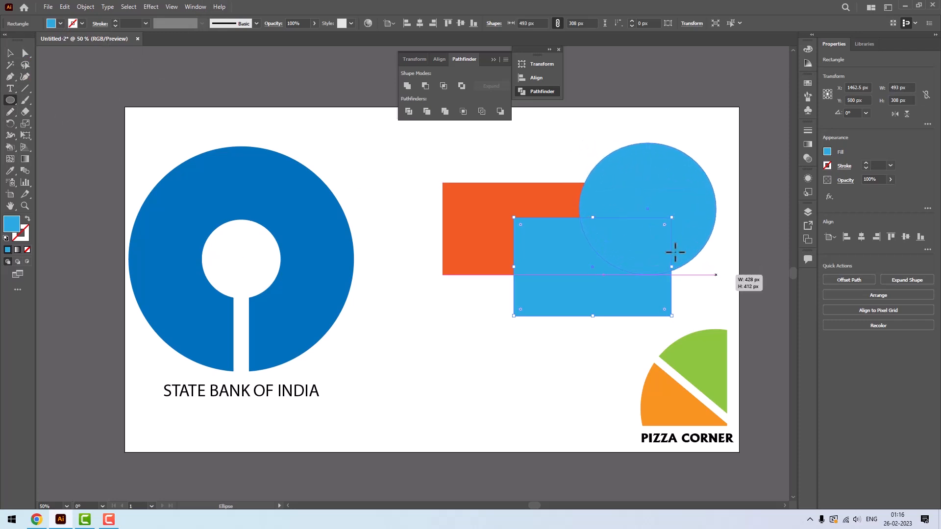
left_click(59, 24)
left_click(79, 42)
left_click(389, 5)
left_click(10, 52)
left_click_drag(635, 234, 621, 235)
Divide the two rectangles and the red ellipse with the Divide pathfinder, and ungroup the result
left_click_drag(491, 164, 665, 286)
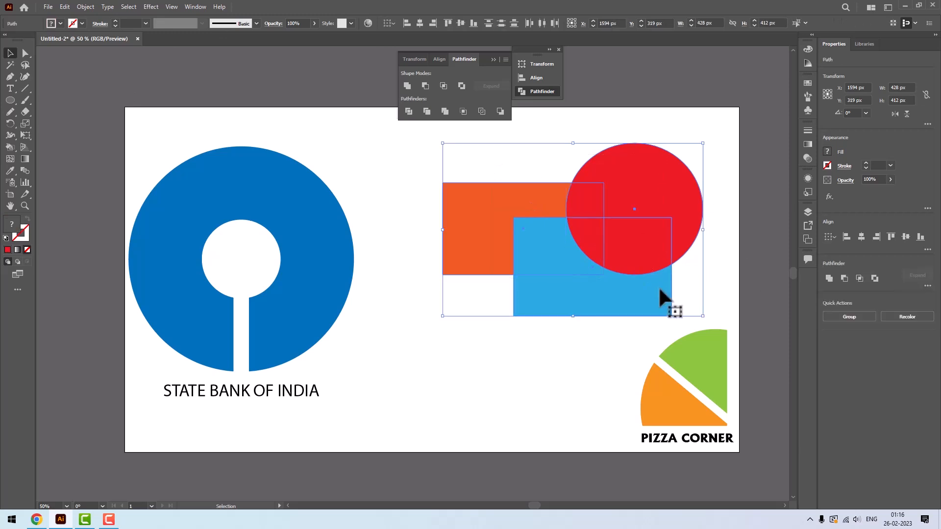
left_click(407, 110)
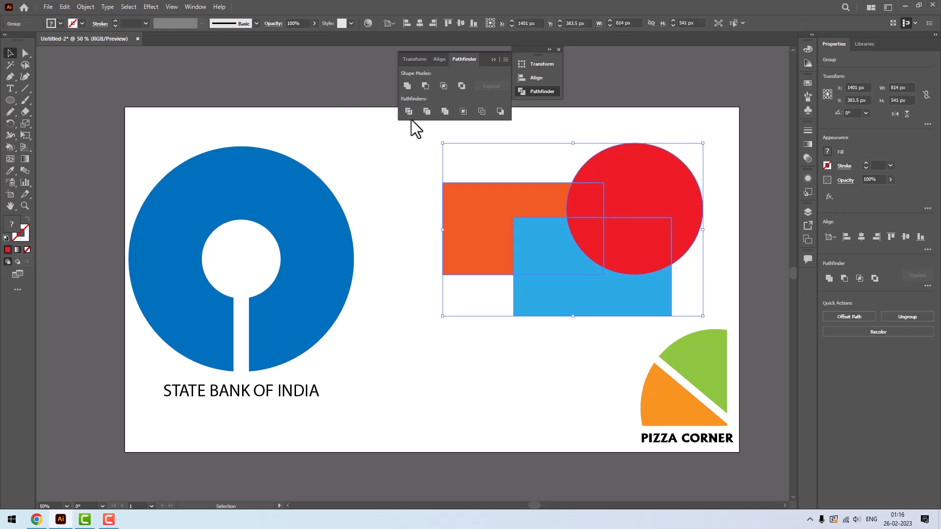
left_click(641, 122)
mouse_move(625, 194)
left_mouse_down()
mouse_move(611, 195)
mouse_move(611, 186)
left_mouse_up()
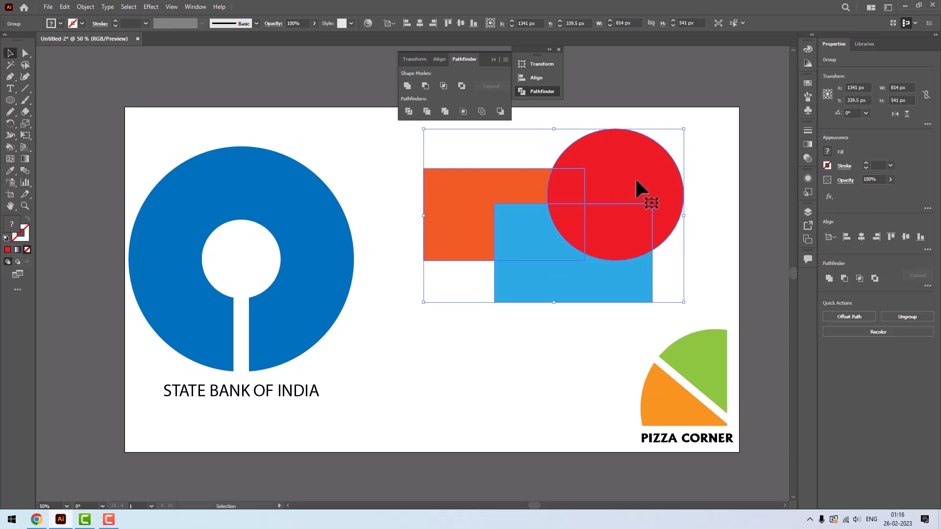
right_click(620, 175)
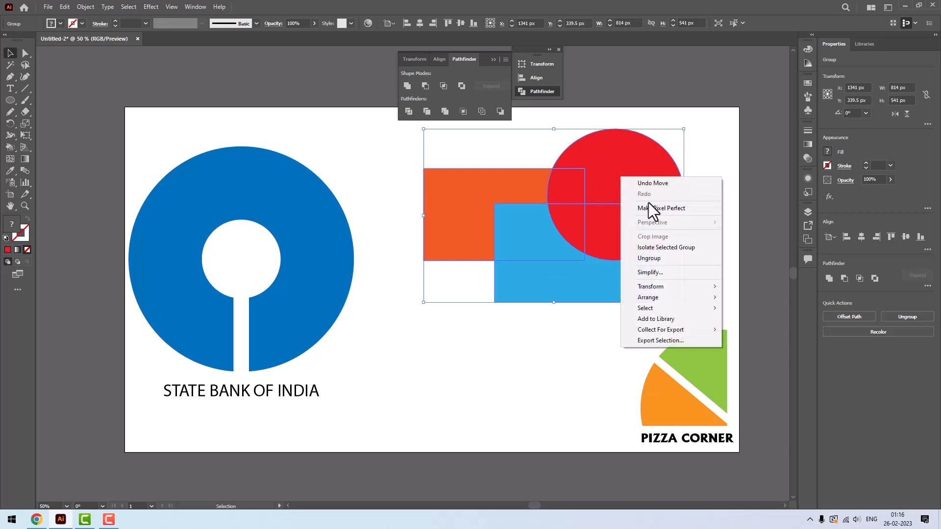
left_click(647, 258)
Pull the divided orange, blue and red pieces apart so that gaps separate them
left_click(695, 135)
left_click_drag(653, 177, 675, 156)
left_click_drag(498, 187, 490, 185)
mouse_move(541, 254)
left_mouse_down()
mouse_move(533, 258)
mouse_move(538, 248)
left_mouse_up()
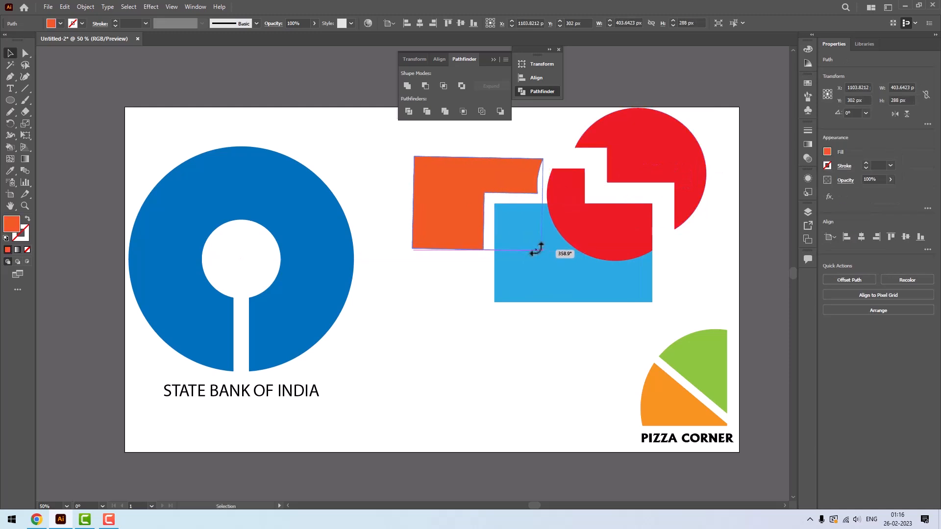
left_click_drag(580, 275, 573, 296)
left_click_drag(529, 238, 523, 244)
left_click_drag(598, 232, 606, 226)
left_click_drag(564, 207, 567, 178)
left_click_drag(568, 234, 571, 210)
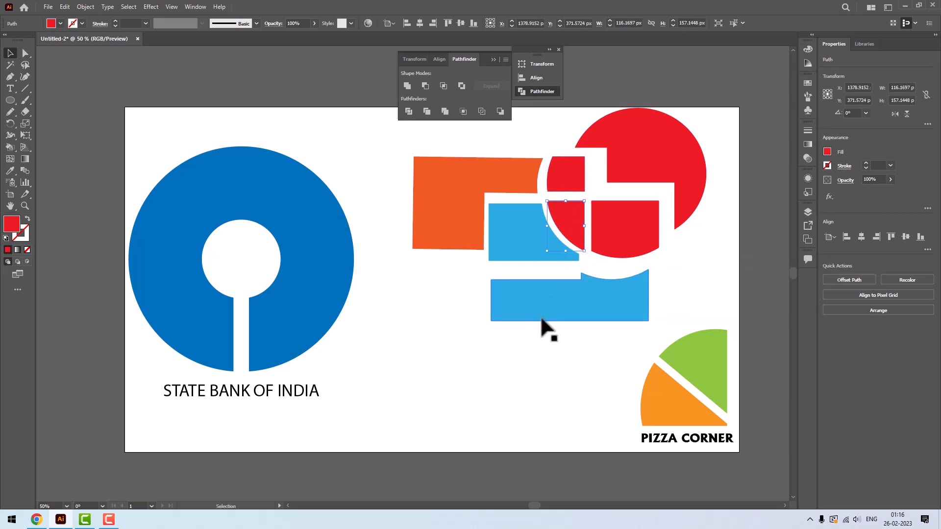
Delete all the divided pieces, leaving only the two logos on the artboard
left_click(541, 319)
left_click_drag(418, 132, 691, 295)
left_click(66, 95)
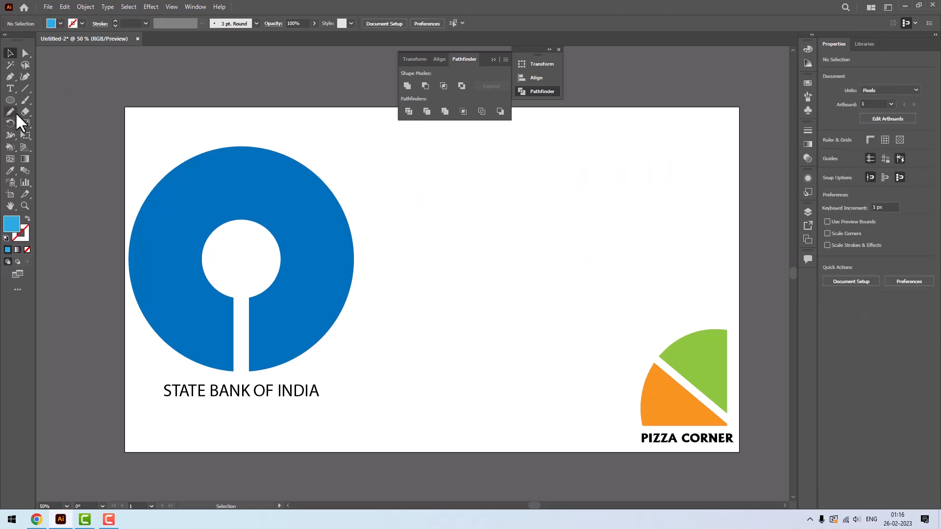
Add the text "DIVIDE" beside the State Bank of India logo and enlarge it to about 881 px wide
left_click(11, 86)
left_click(10, 86)
left_click(419, 190)
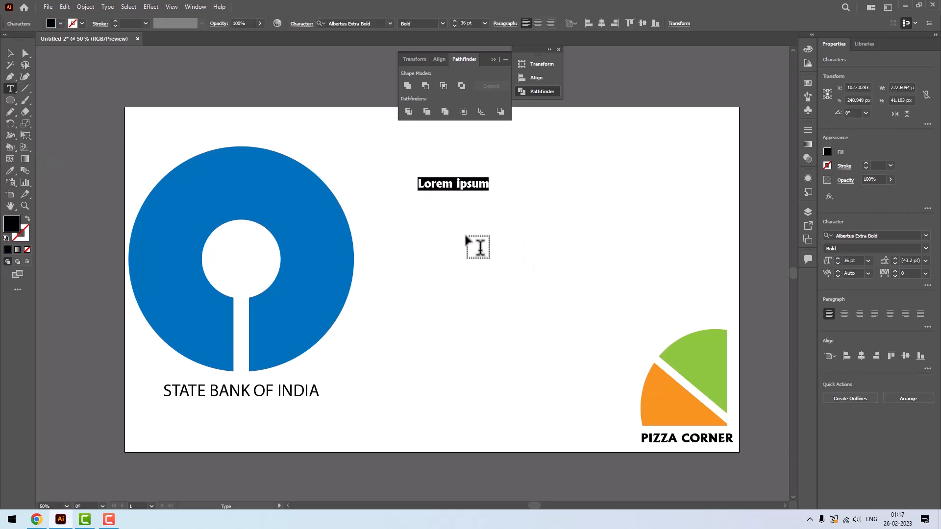
type("DIVIDE")
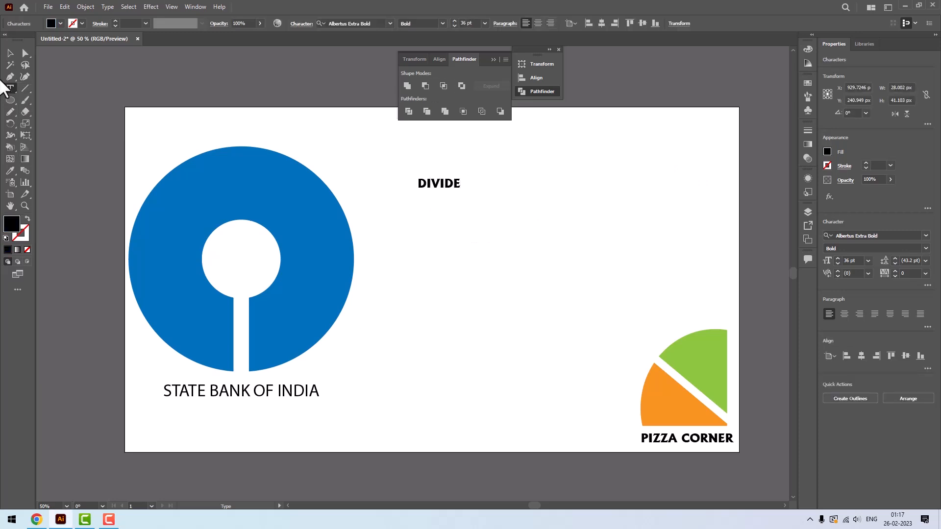
left_click(11, 53)
left_click_drag(465, 175, 700, 101)
left_click_drag(637, 162, 628, 222)
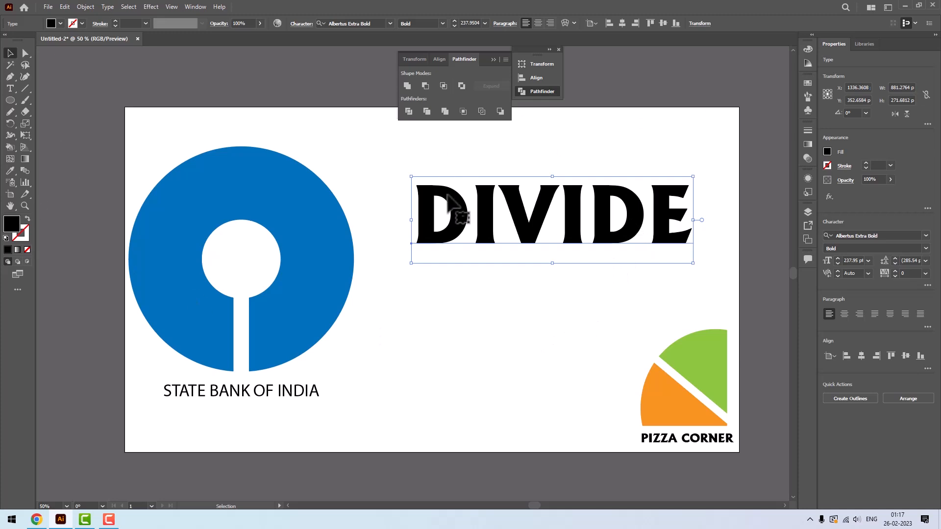
right_click(480, 206)
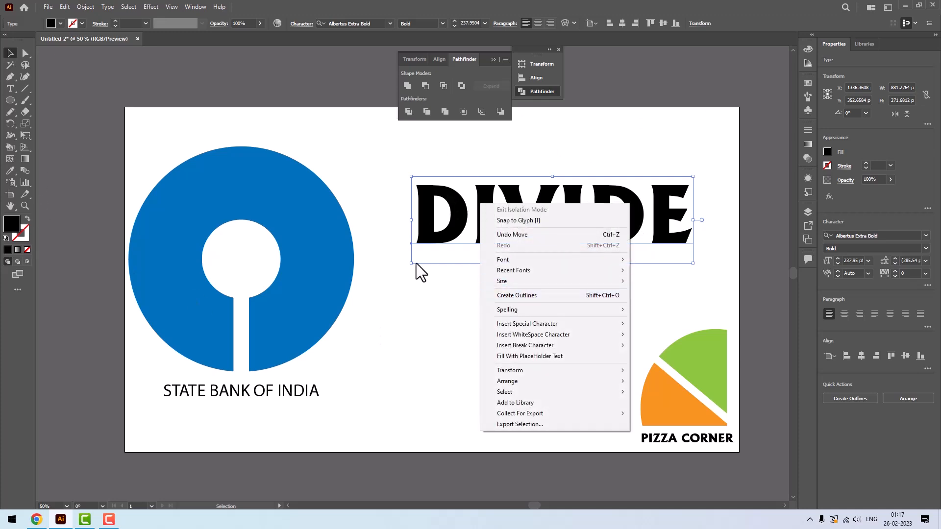
left_click(366, 181)
right_click(431, 243)
left_click(539, 209)
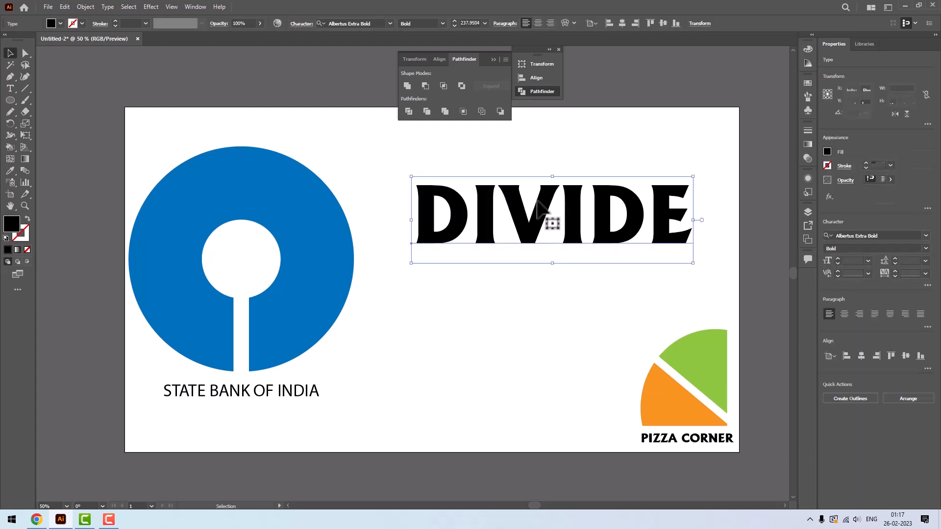
right_click(538, 201)
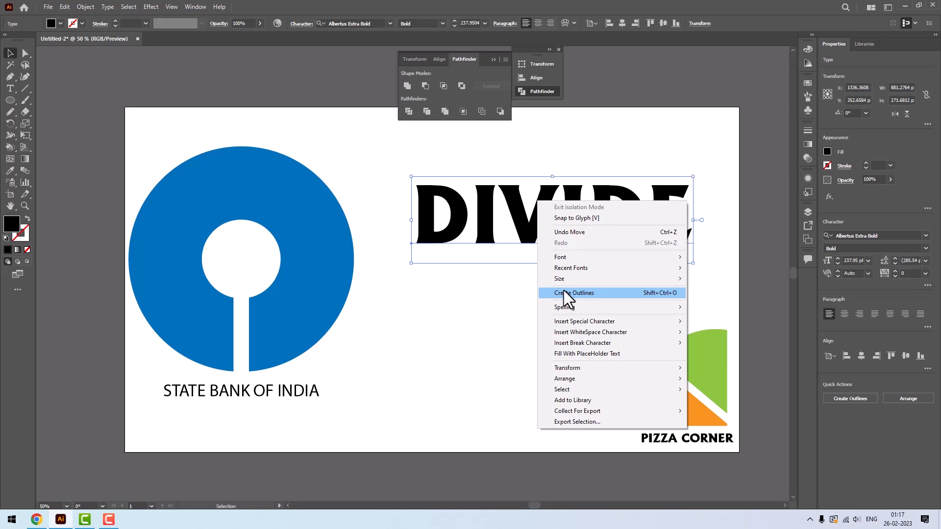
left_click(572, 169)
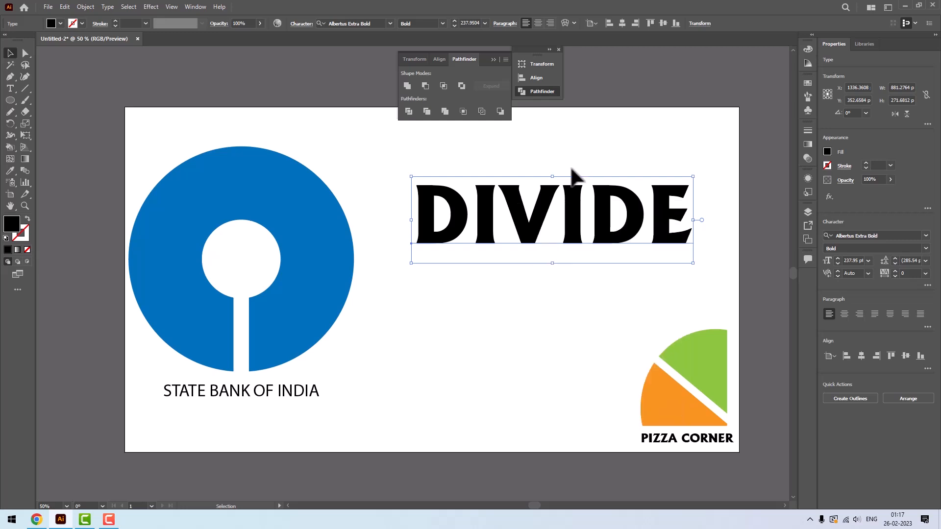
left_click(570, 195)
Try Arial as the font of the DIVIDE text, and undo the font change
left_click(916, 235)
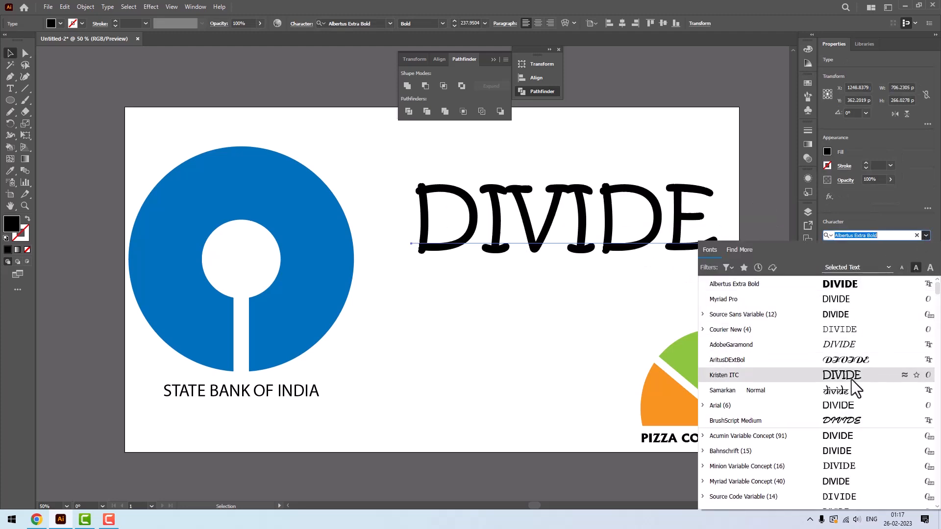
left_click(857, 404)
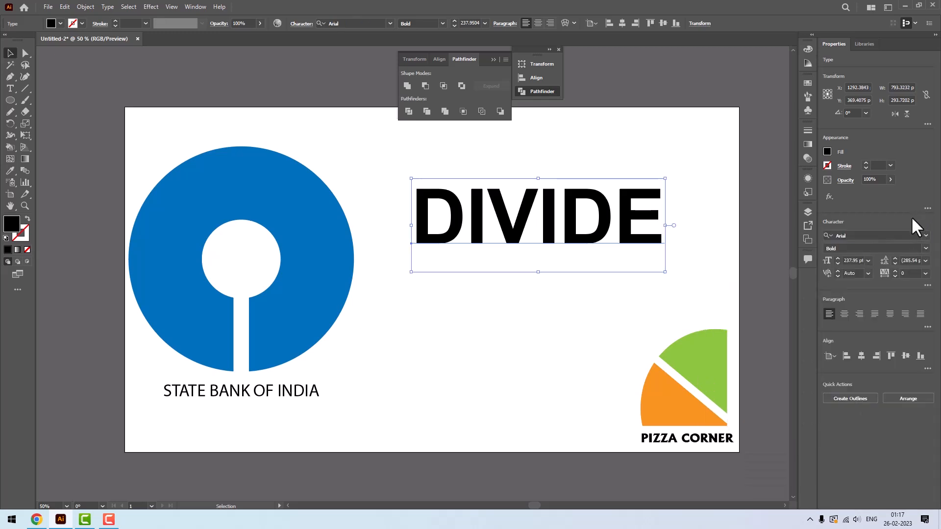
key("ctrl+z")
Convert the DIVIDE text to outlines and shift the outlined word slightly left and down
right_click(639, 216)
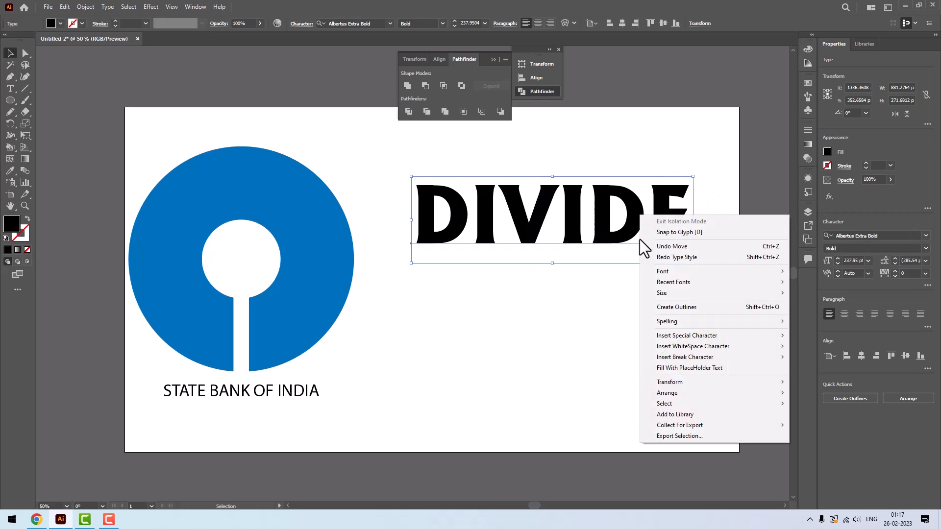
left_click(665, 309)
left_click(672, 171)
left_click(672, 227)
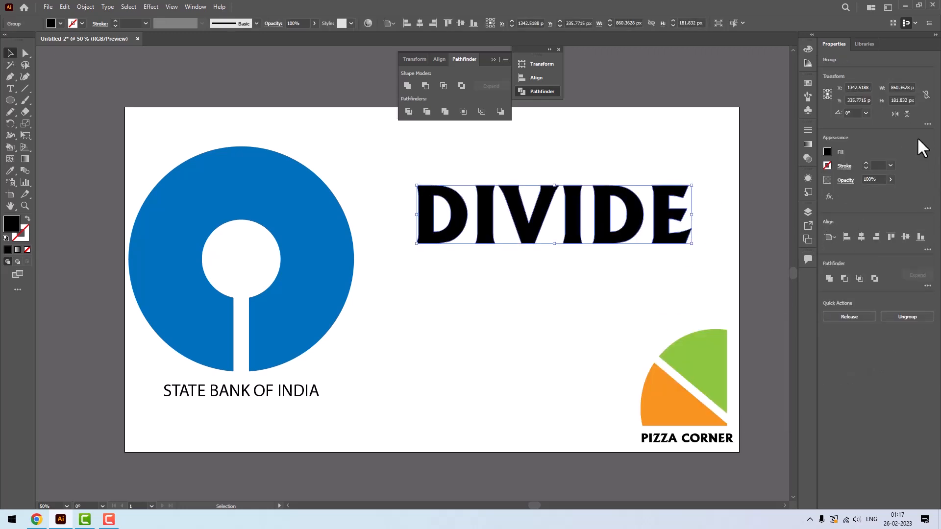
left_click_drag(640, 244, 592, 239)
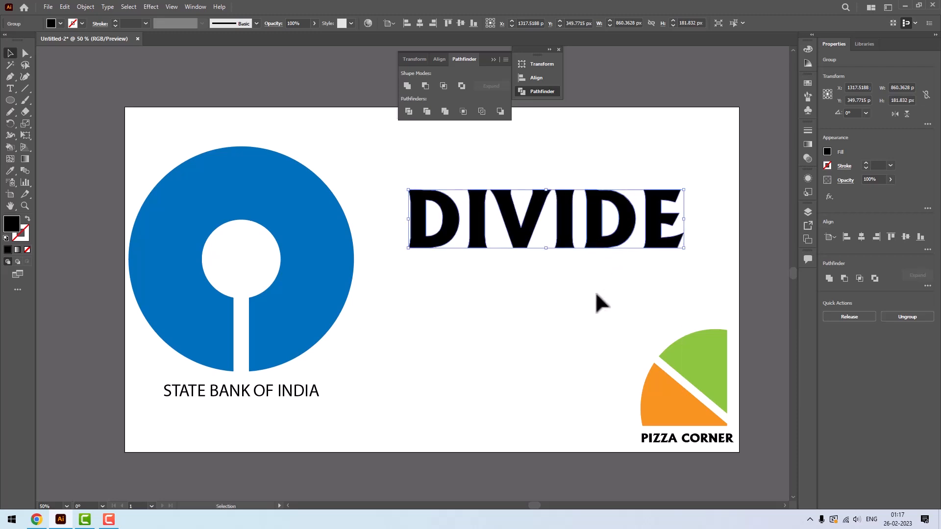
left_click(9, 100)
left_click(48, 101)
left_click_drag(397, 178, 694, 212)
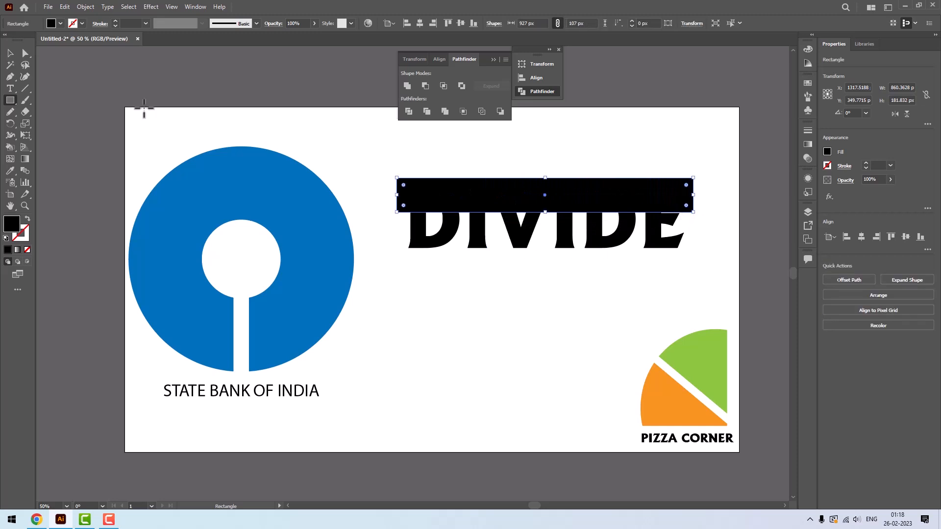
left_click(10, 100)
left_click(33, 100)
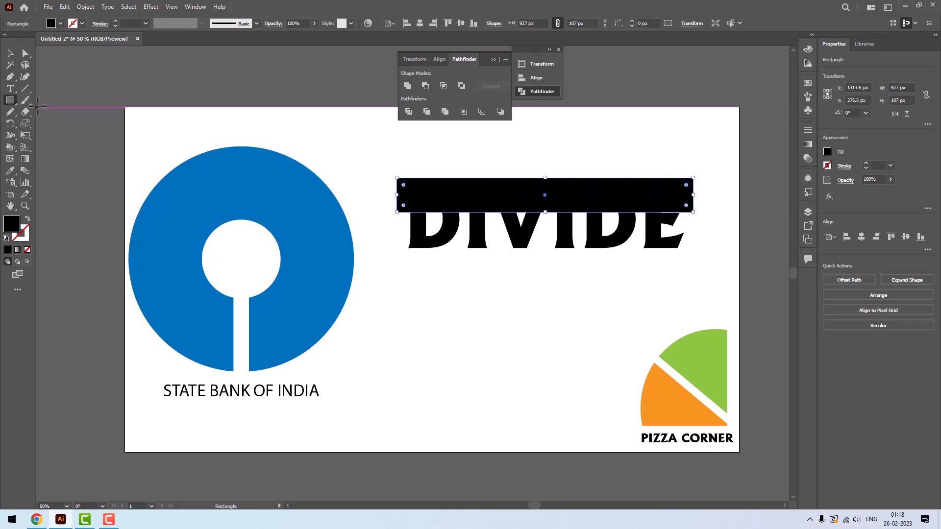
key("ctrl+z")
Draw a black ellipse about 892 by 369 px and position it over the upper part of the DIVIDE letters
left_click(10, 101)
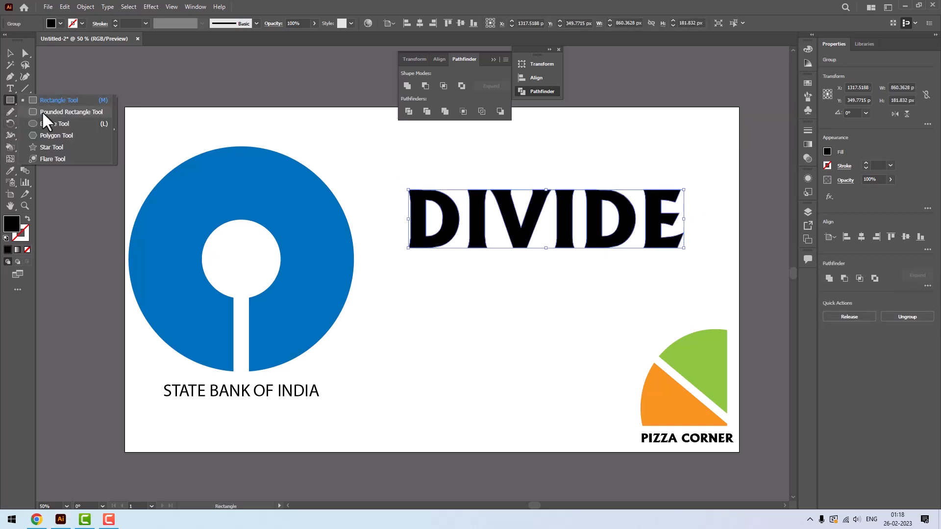
left_click(52, 123)
left_click_drag(391, 149, 676, 266)
key("v")
left_click_drag(498, 220, 510, 201)
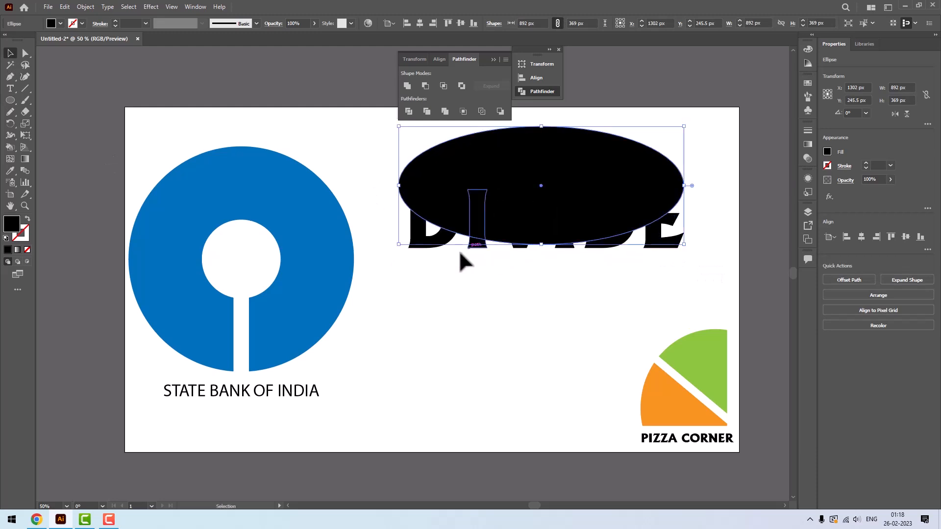
Ungroup the outlined DIVIDE letters, and test-move the first I downward before undoing that move
right_click(421, 249)
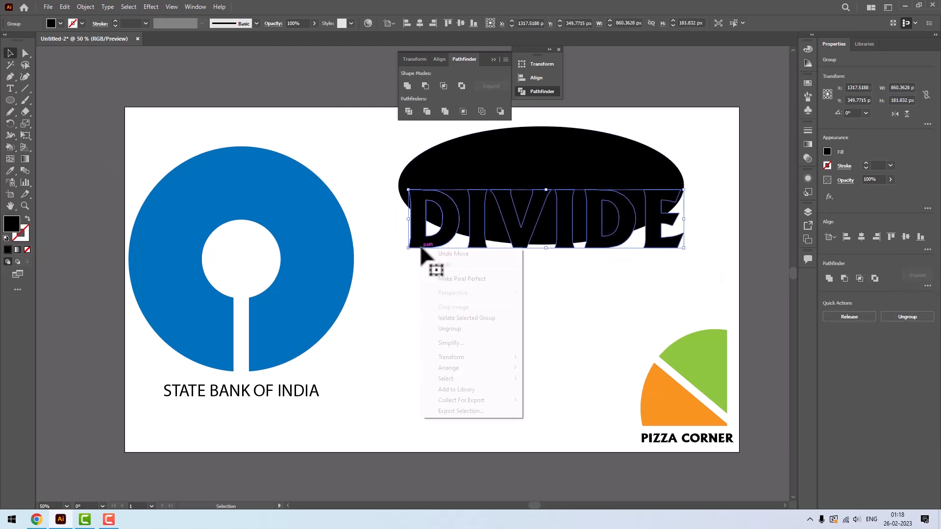
left_click(476, 328)
left_click_drag(453, 231, 465, 315)
key("ctrl+z")
key("ctrl+z")
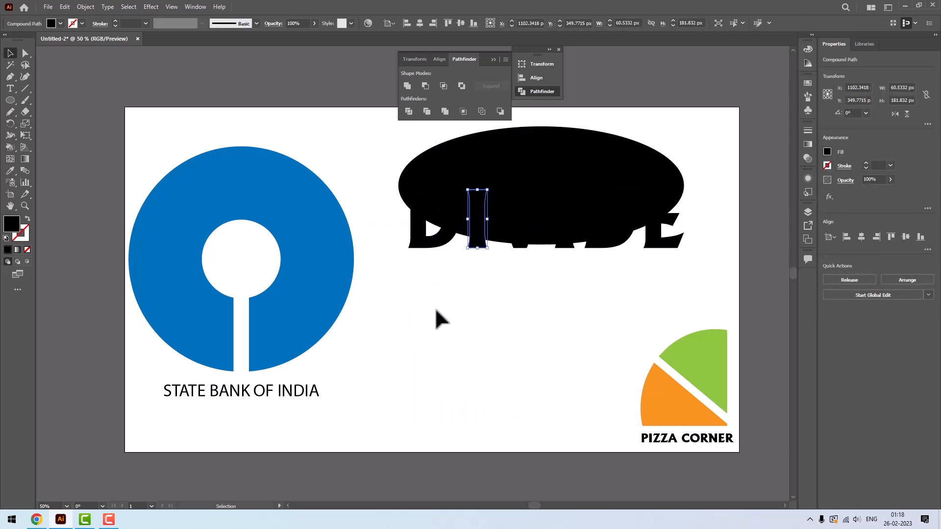
left_click(434, 306)
Fill the ellipse over the DIVIDE letters with pure blue
left_click(464, 182)
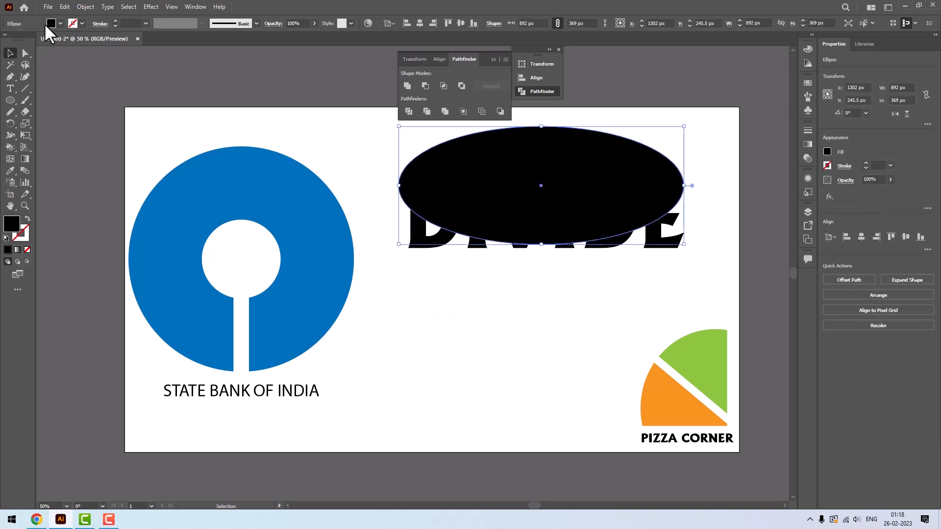
left_click(60, 23)
left_click(62, 40)
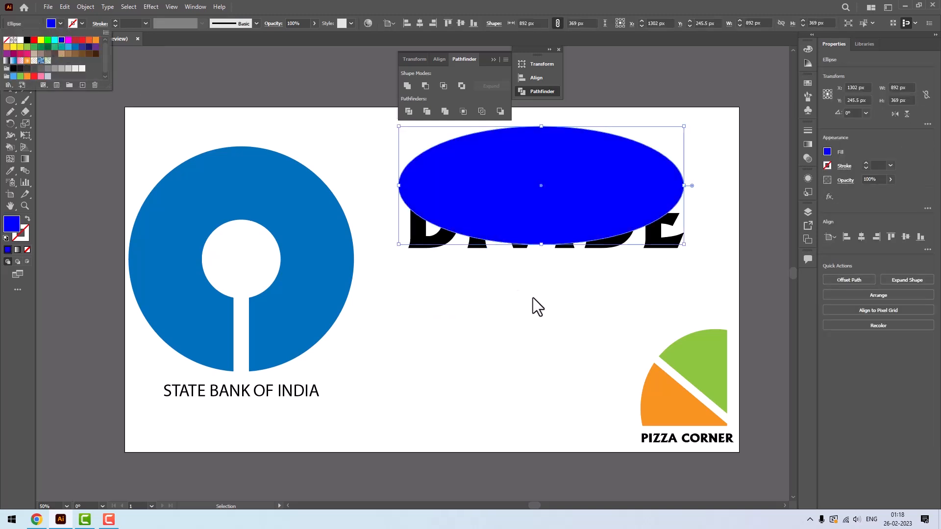
left_click(532, 296)
left_click(500, 328)
Fill the first D of DIVIDE with red and the first I with magenta
left_click_drag(394, 273, 696, 243)
left_click(444, 243)
left_click(61, 23)
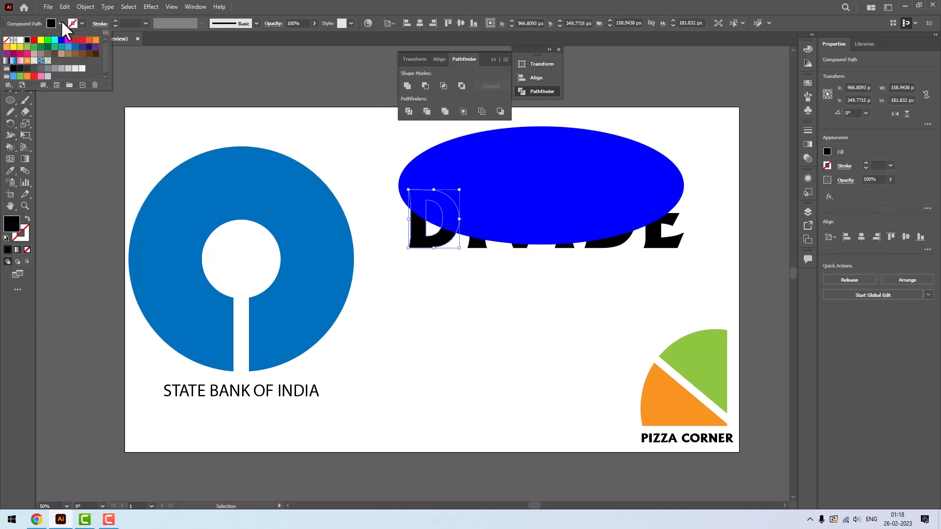
left_click(34, 39)
left_click(478, 245)
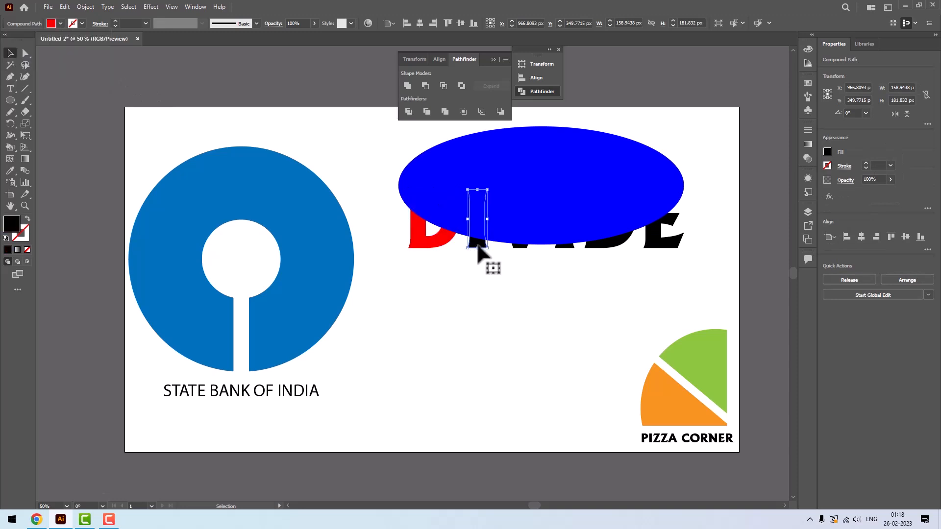
left_click(60, 23)
left_click(68, 40)
Fill the V of DIVIDE with orange-red and the second I with dark navy blue
left_click(522, 245)
left_click(61, 23)
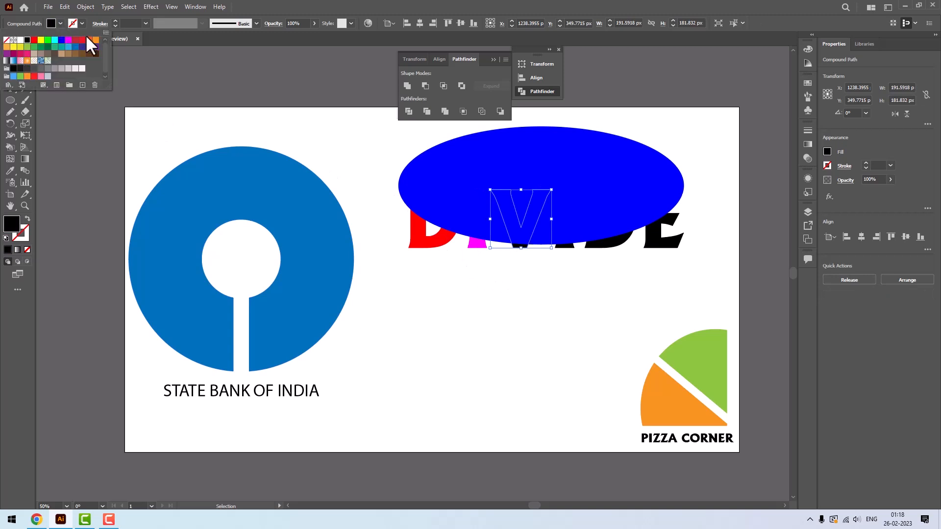
left_click(89, 40)
left_click(549, 254)
left_click(558, 247)
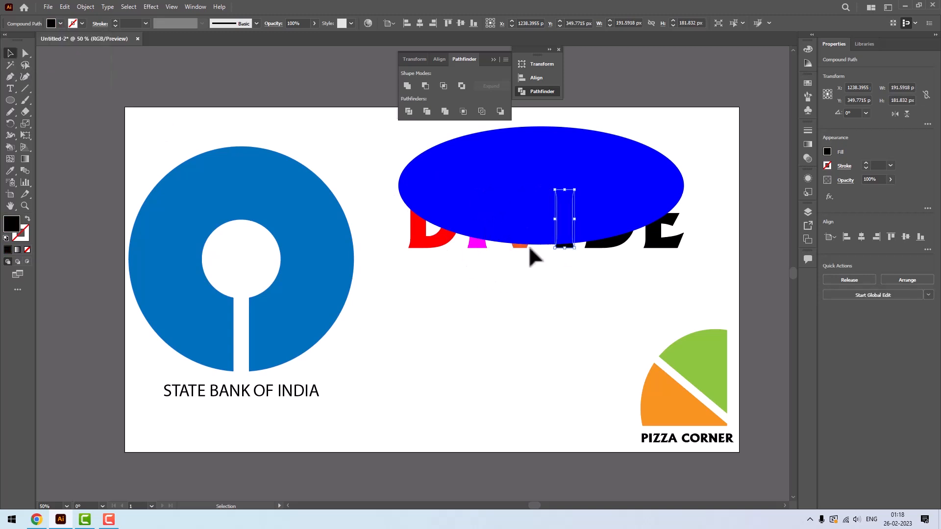
left_click(61, 23)
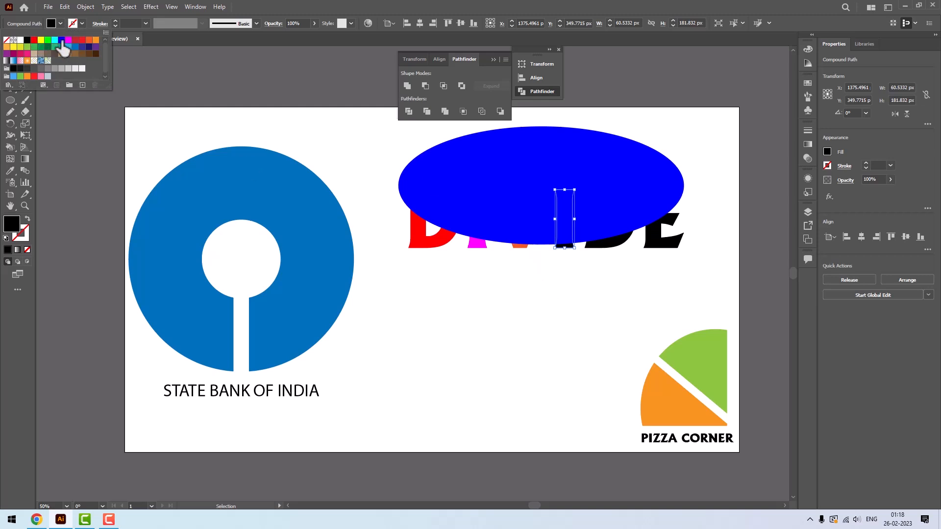
left_click(82, 46)
Fill the second D of DIVIDE with magenta and the E with dark green
left_click(608, 245)
left_click(60, 23)
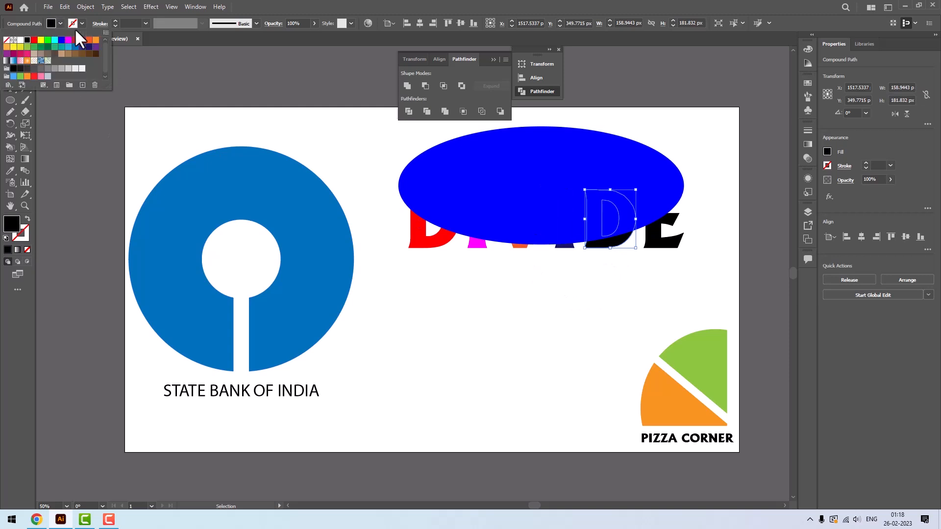
left_click(96, 53)
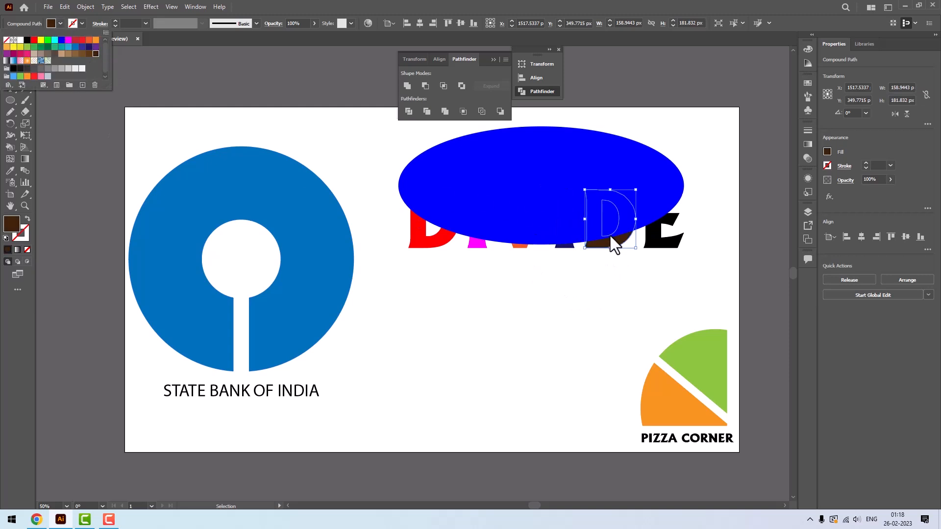
left_click(657, 240)
left_click(60, 23)
left_click(68, 41)
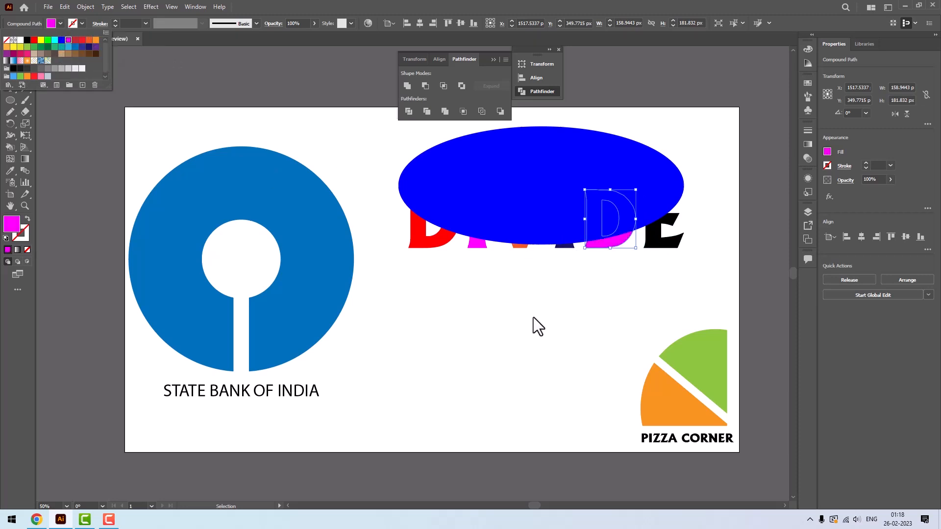
left_click(634, 254)
left_click(679, 248)
left_click(70, 24)
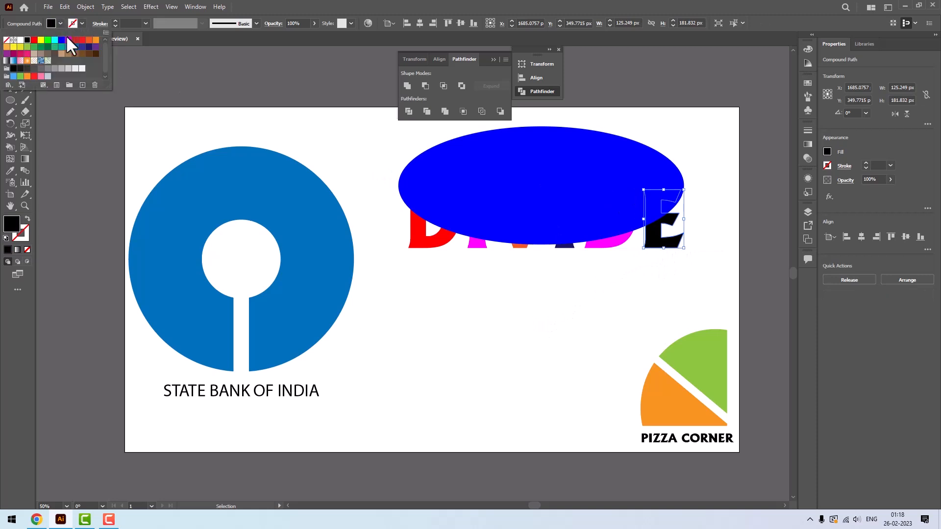
left_click(47, 47)
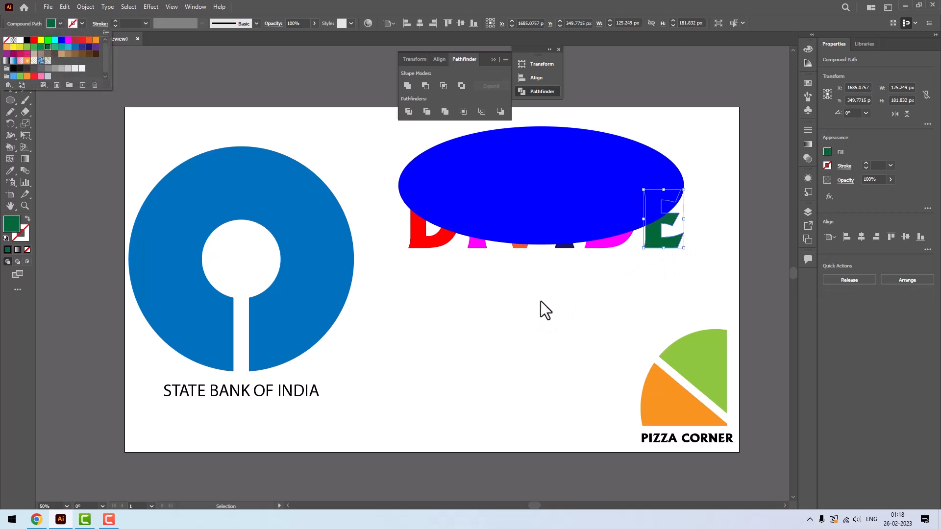
Split the blue ellipse and all the DIVIDE letters along their overlaps with the Divide pathfinder
left_click(450, 284)
left_click_drag(410, 271, 714, 152)
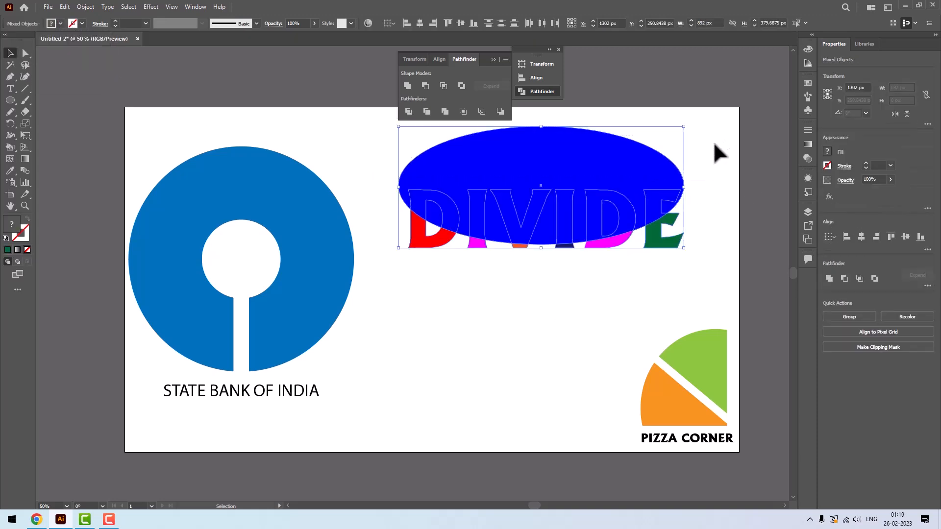
left_click(408, 112)
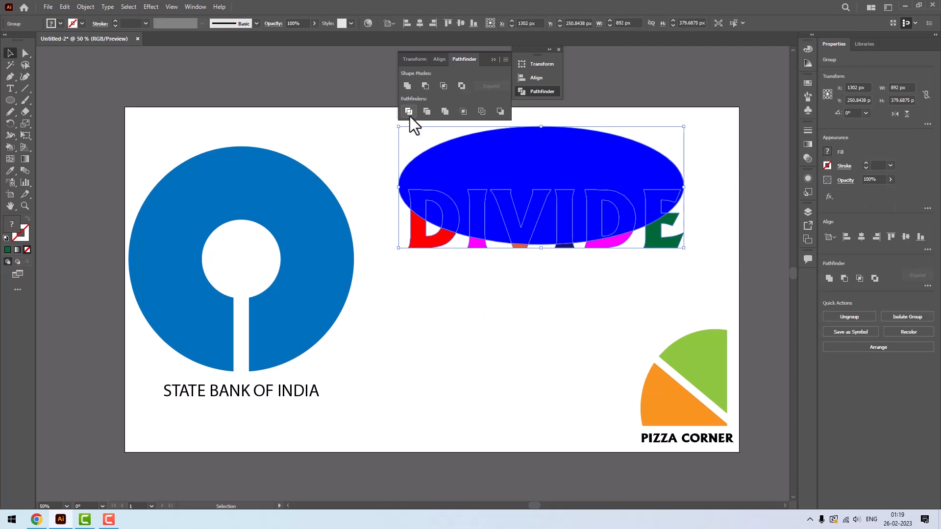
left_click(501, 337)
Ungroup the divided artwork, and pull away and delete the blue ellipse remainder surrounding the letters
left_click(503, 153)
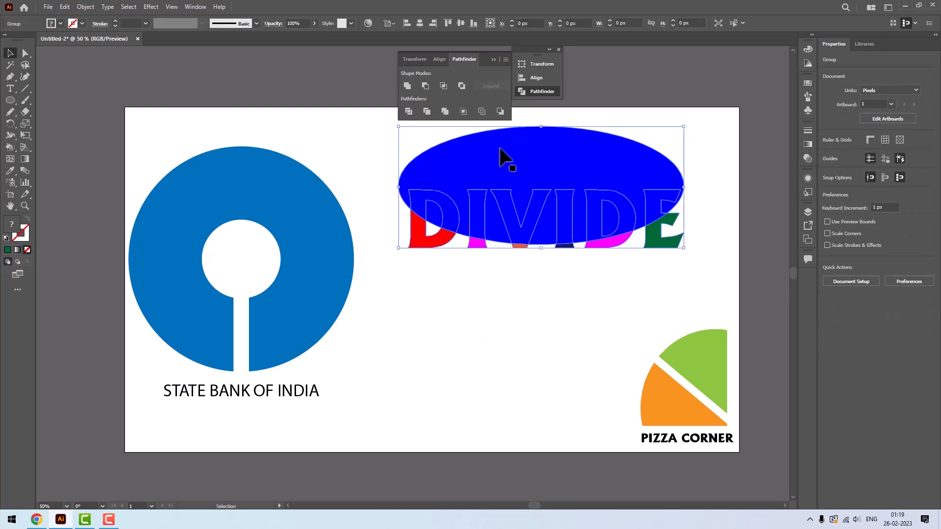
right_click(508, 162)
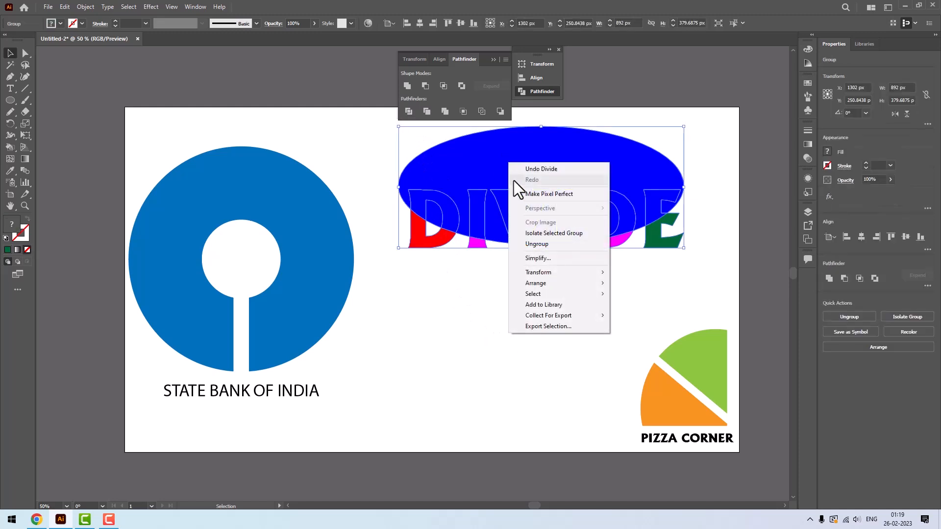
left_click(543, 248)
left_click_drag(536, 193, 546, 304)
key("Delete")
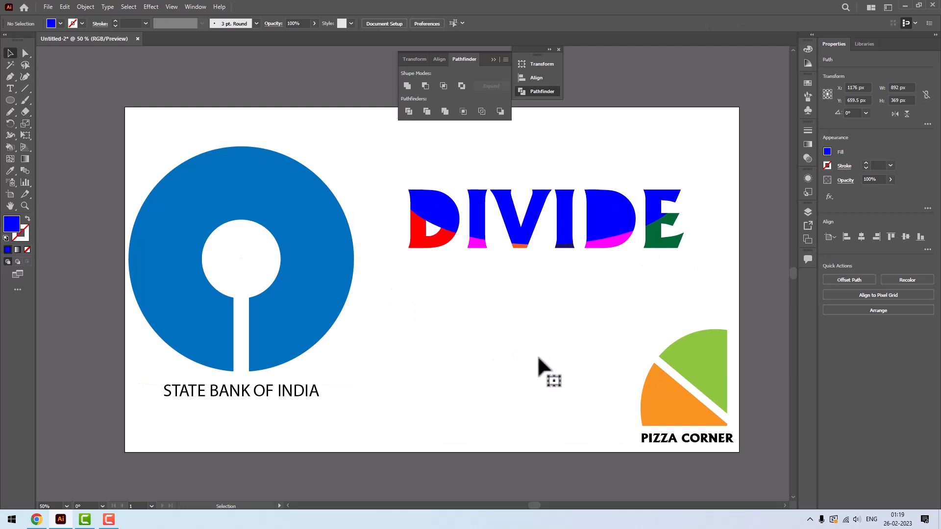
left_click_drag(611, 233, 629, 142)
key("Delete")
left_click_drag(434, 214, 623, 115)
key("ctrl+z")
key("ctrl+z")
key("ctrl+z")
Fill the blue counter of the second D with orange and the blue counter piece of the first D with bright green
left_click(634, 258)
left_click(615, 216)
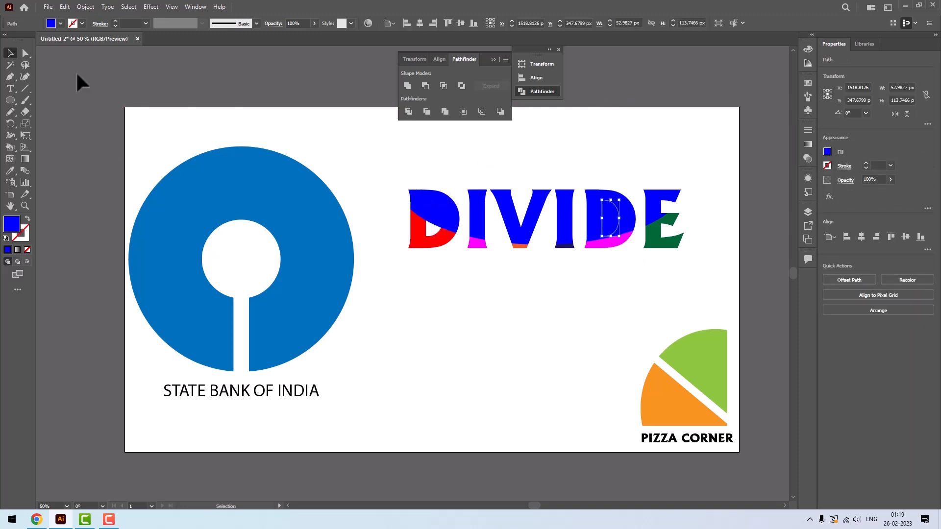
left_click(60, 23)
left_click(96, 39)
left_click(539, 176)
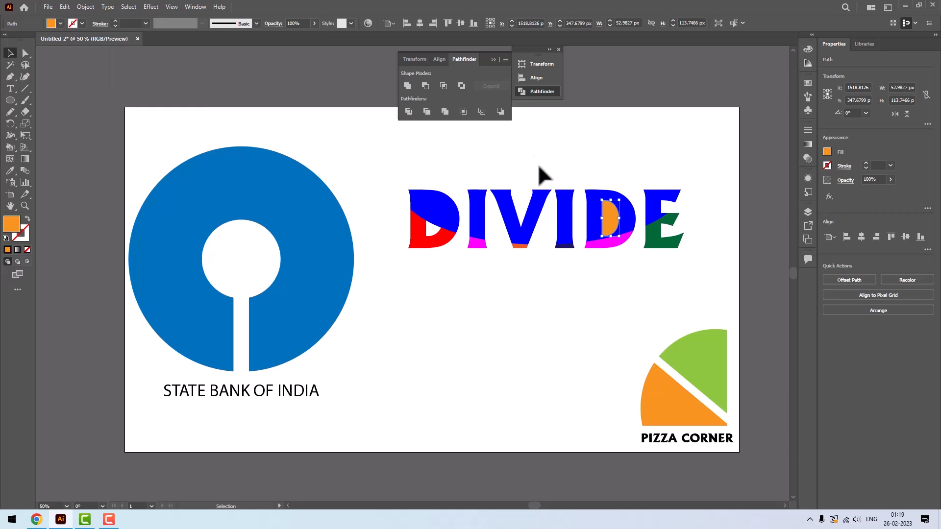
left_click(436, 222)
left_click(60, 23)
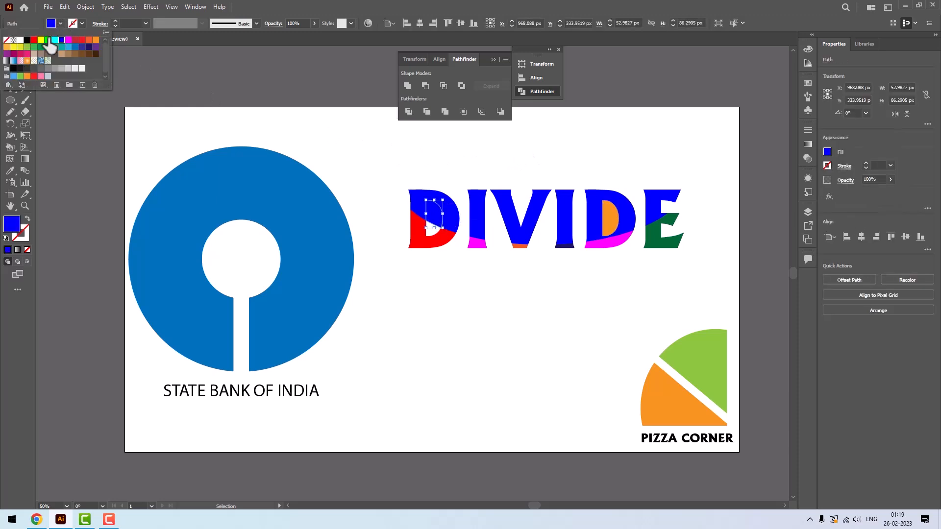
left_click(49, 40)
left_click(633, 125)
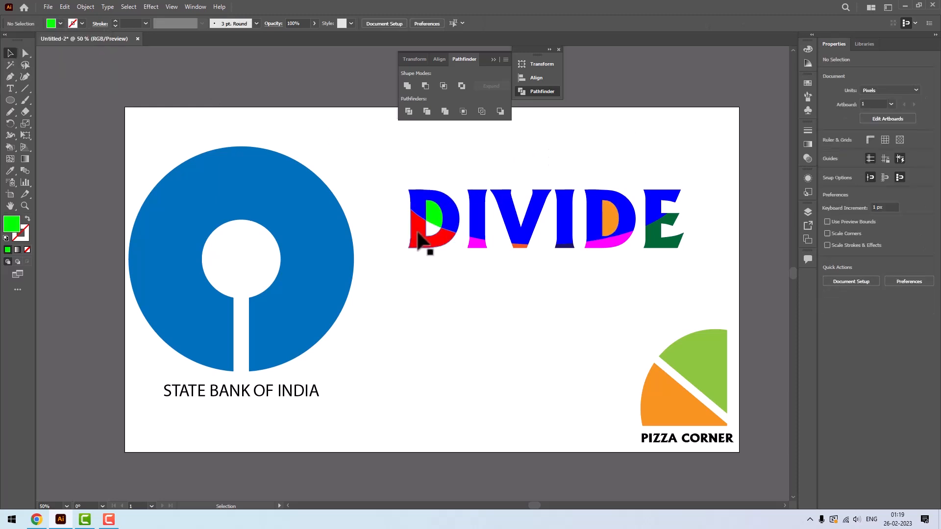
Delete the orange counter inside the second D of DIVIDE
left_click(623, 232)
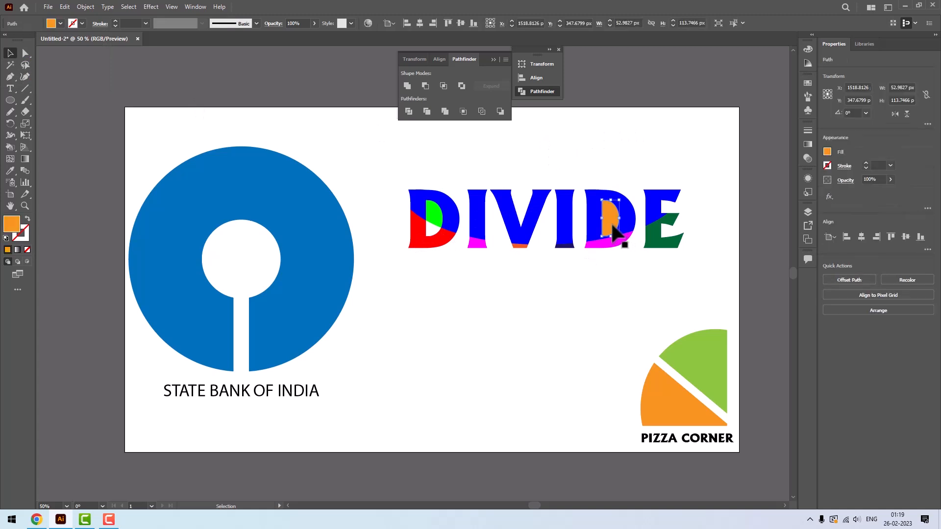
key("Delete")
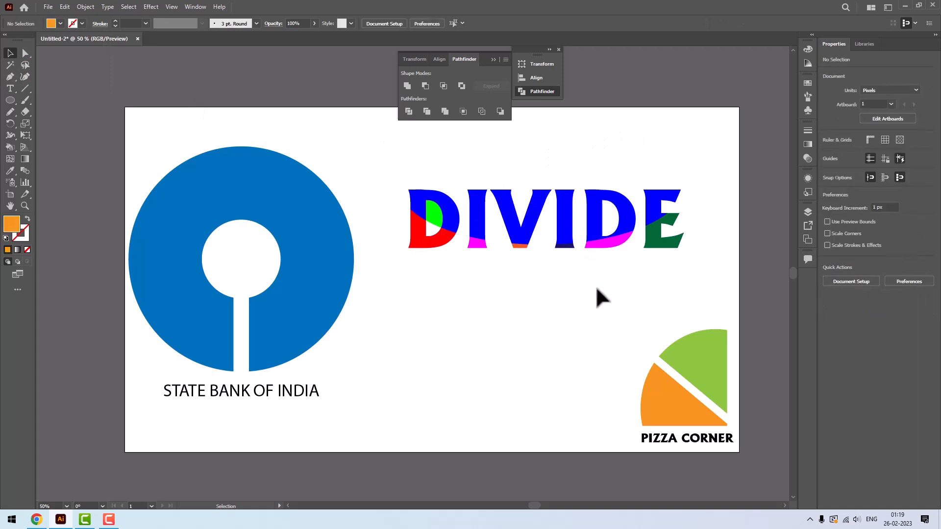
Move the blue upper pieces of all the DIVIDE letters up 10 px from the coloured lower pieces
left_click(429, 206)
left_click(481, 201, "shift")
left_click(522, 216, "shift")
left_click(563, 216, "shift")
left_click(603, 206, "shift")
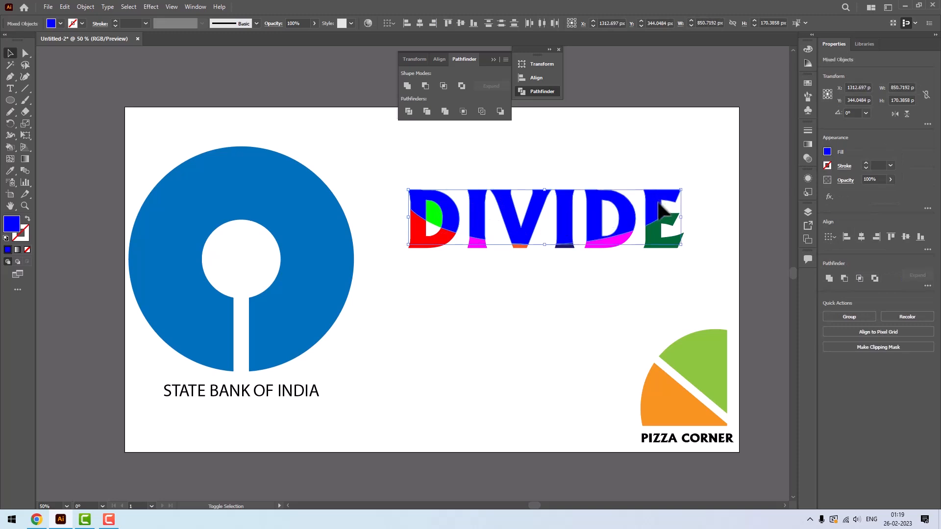
left_click(662, 211, "shift")
left_click(478, 259)
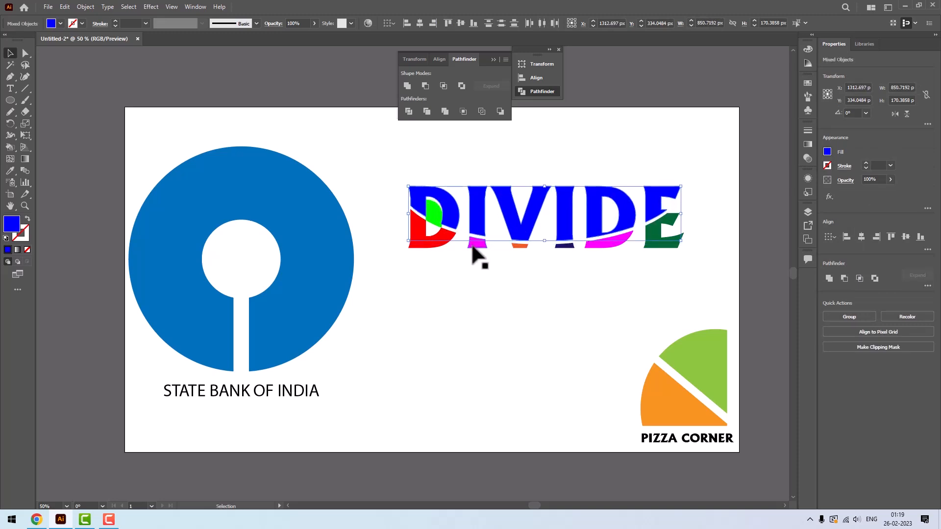
Delete the green counter piece in the first D and raise the blue upper letter pieces about 16 px further
left_click(434, 215)
key("Delete")
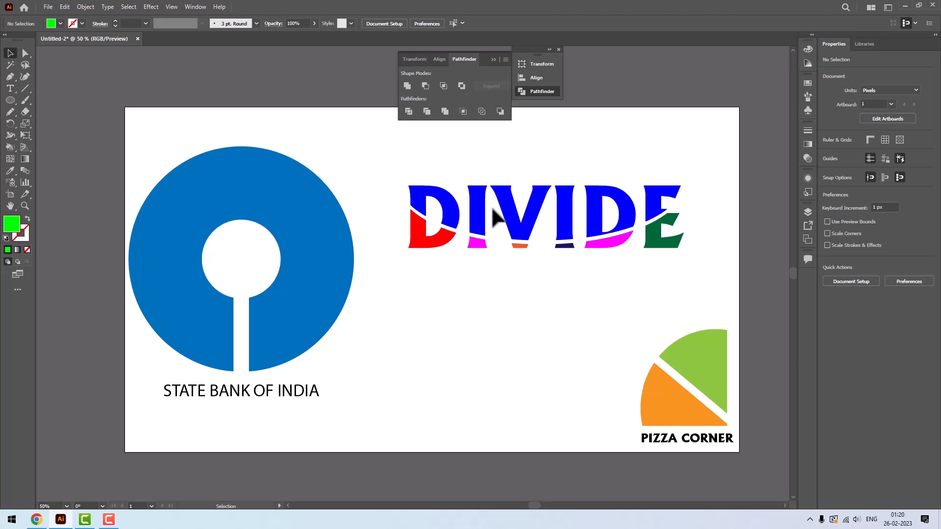
left_click_drag(440, 178, 661, 205)
left_click(647, 274)
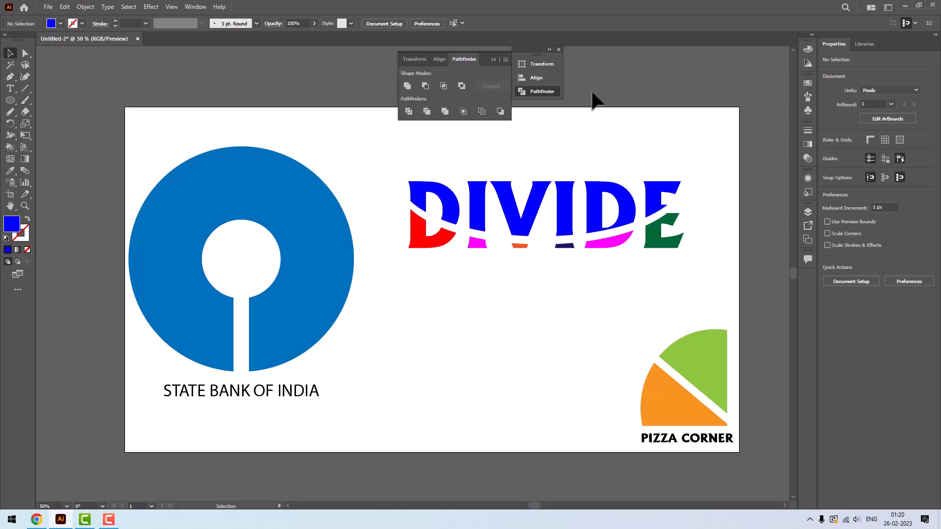
Fill the blue upper piece of the V in DIVIDE with red
left_click(512, 222)
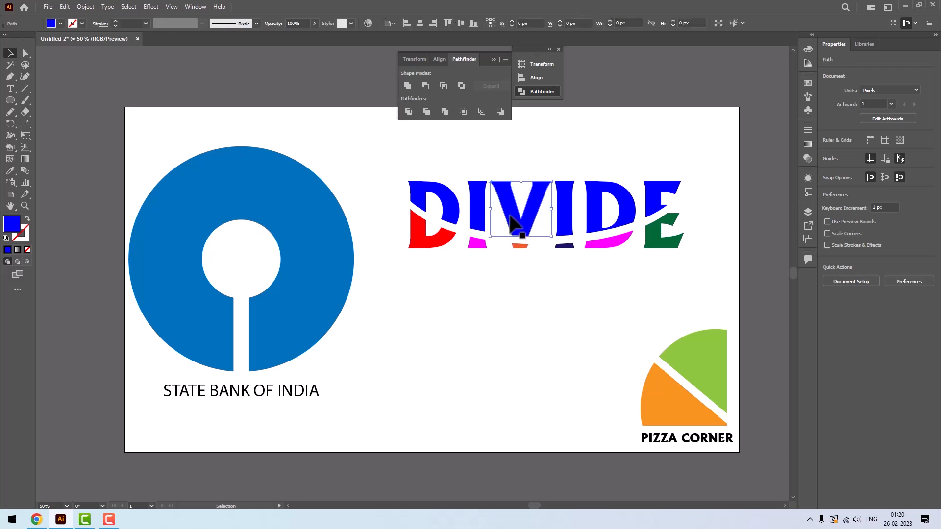
left_click(60, 23)
left_click(82, 40)
left_click(558, 210)
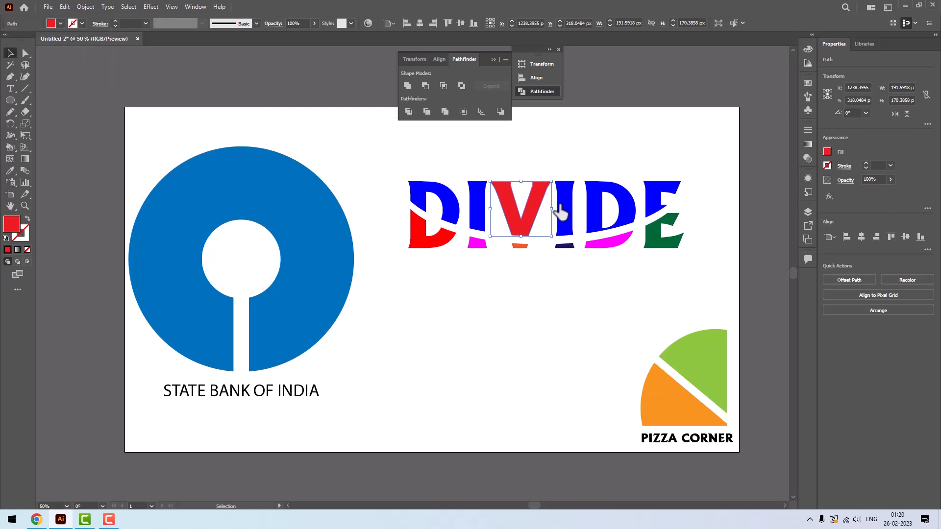
Fill the blue upper pieces of both I letters in DIVIDE with orange
left_click(565, 216)
left_click(60, 23)
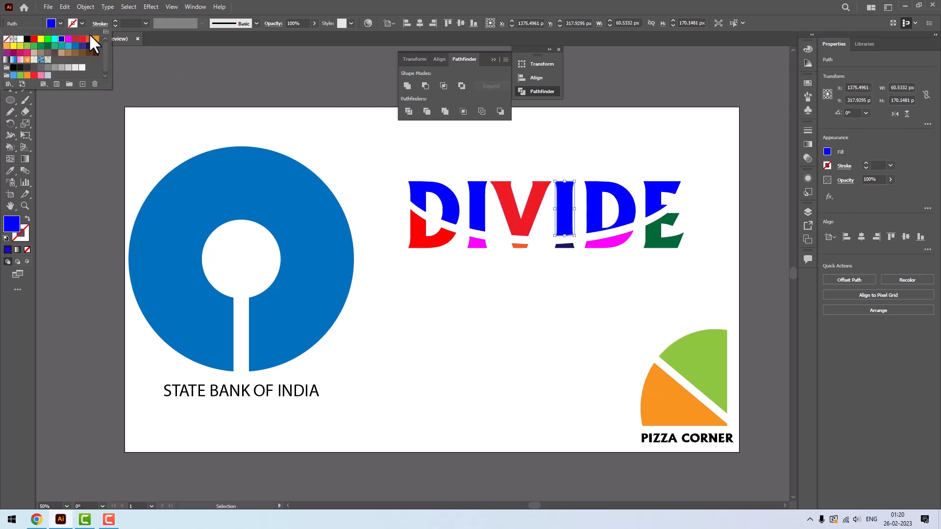
left_click(89, 45)
left_click(476, 211)
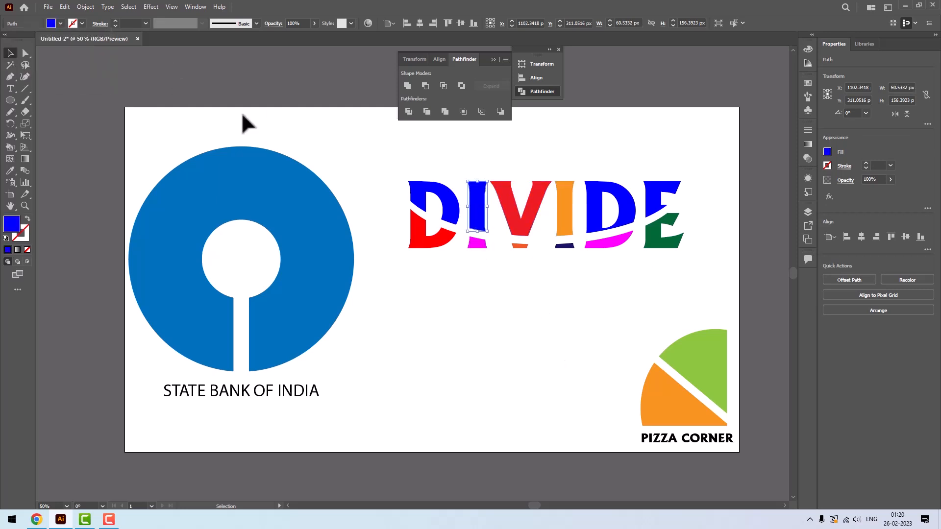
left_click(60, 23)
left_click(90, 45)
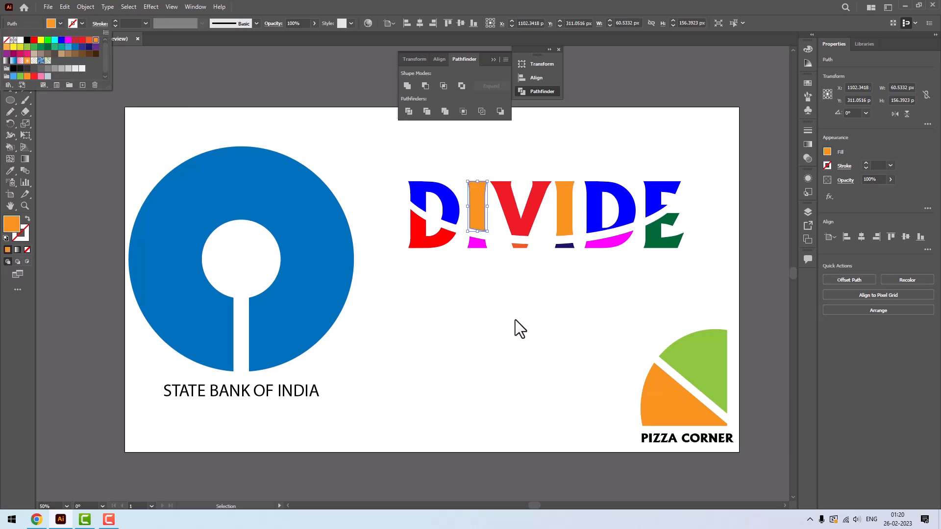
left_click(540, 316)
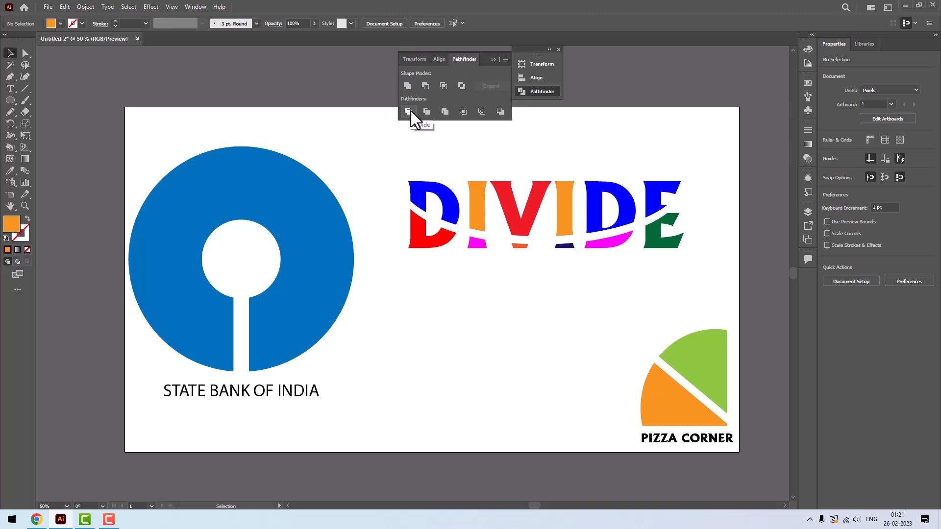
Close the Pathfinder panel group and move the whole DIVIDE artwork into the artboard's upper-right corner
left_click(493, 60)
left_click(558, 50)
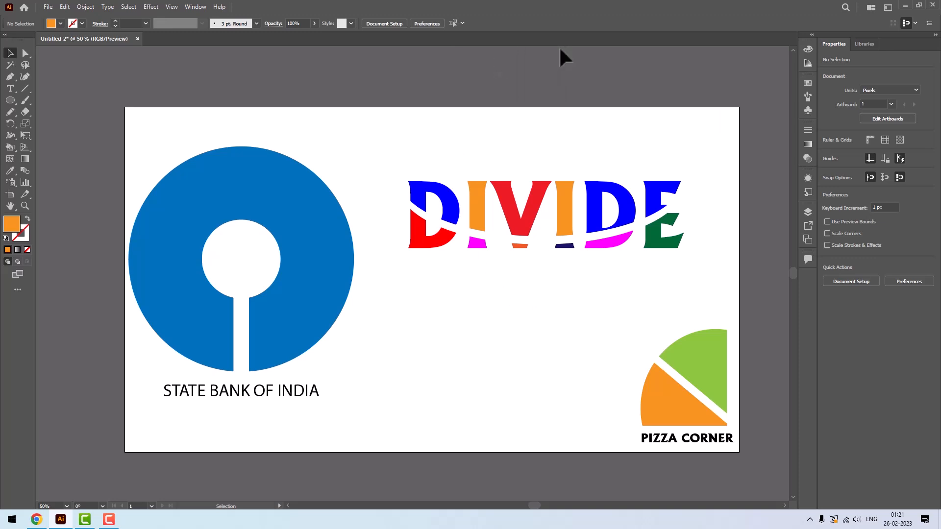
left_click_drag(405, 158, 683, 270)
left_click_drag(662, 238, 710, 174)
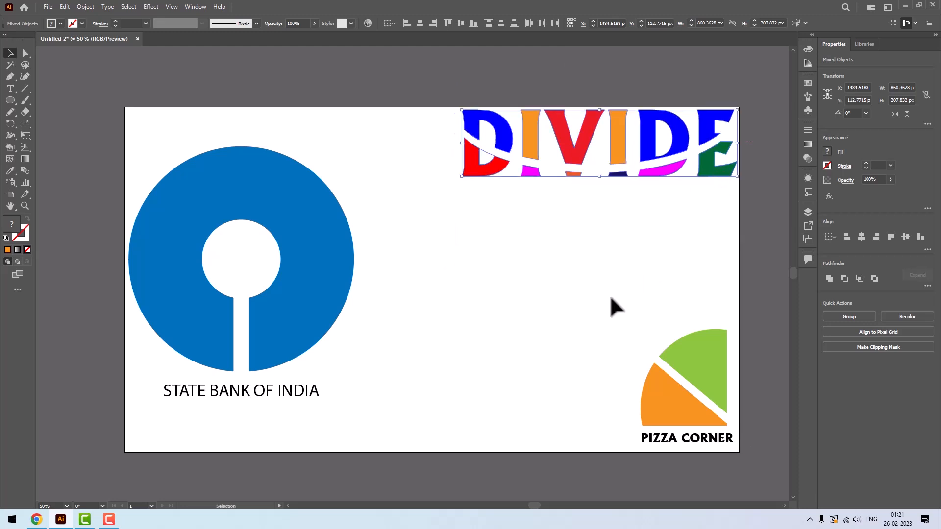
Draw an orange rectangle of 537 by 524 px and an orange circle overlapping its upper-right corner
left_click(12, 145)
left_click(39, 147)
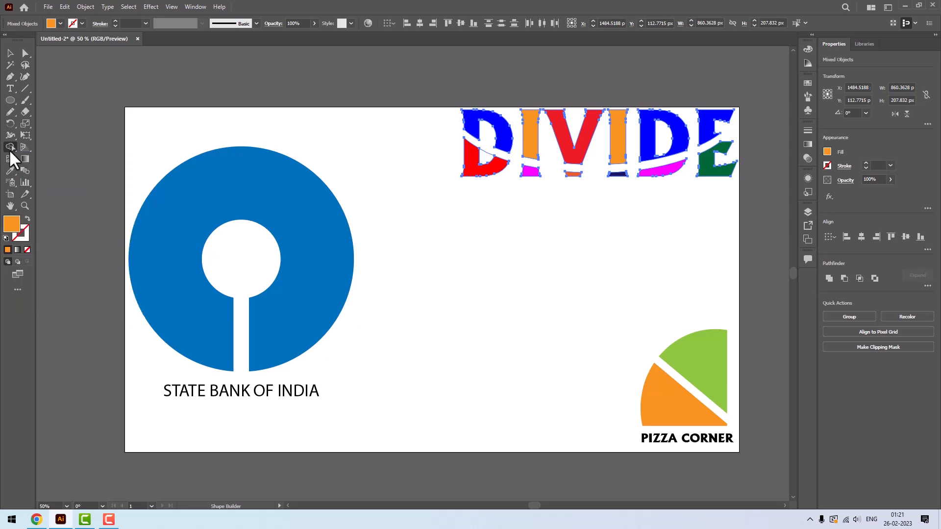
left_click(10, 100)
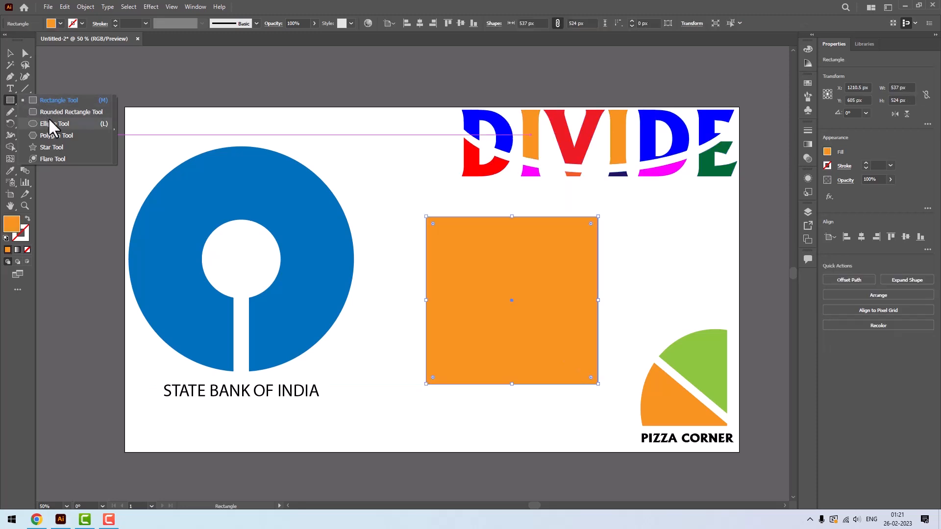
left_click(50, 121)
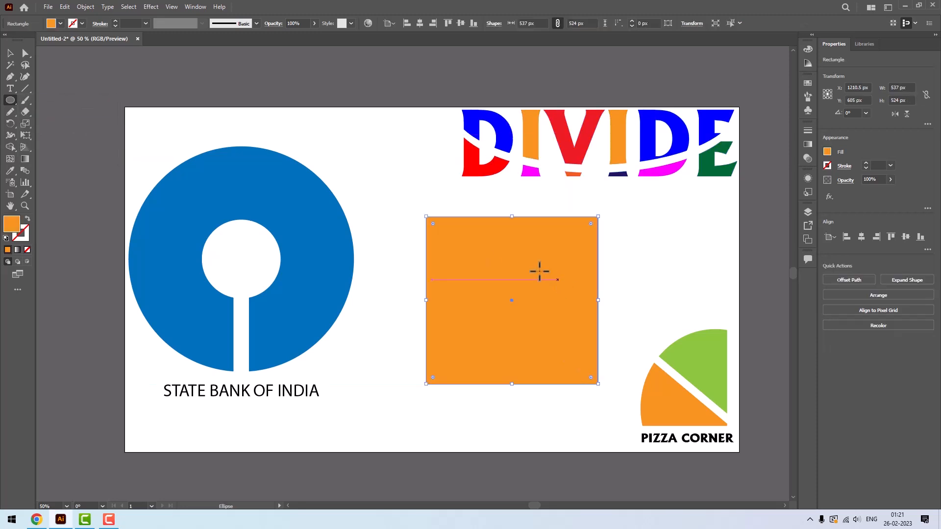
left_click_drag(489, 205, 634, 351)
left_click(10, 53)
left_click_drag(567, 305, 582, 294)
Merge the rectangle and circle into one shape with the Shape Builder tool, and delete the merged shape
left_click_drag(435, 210, 582, 321)
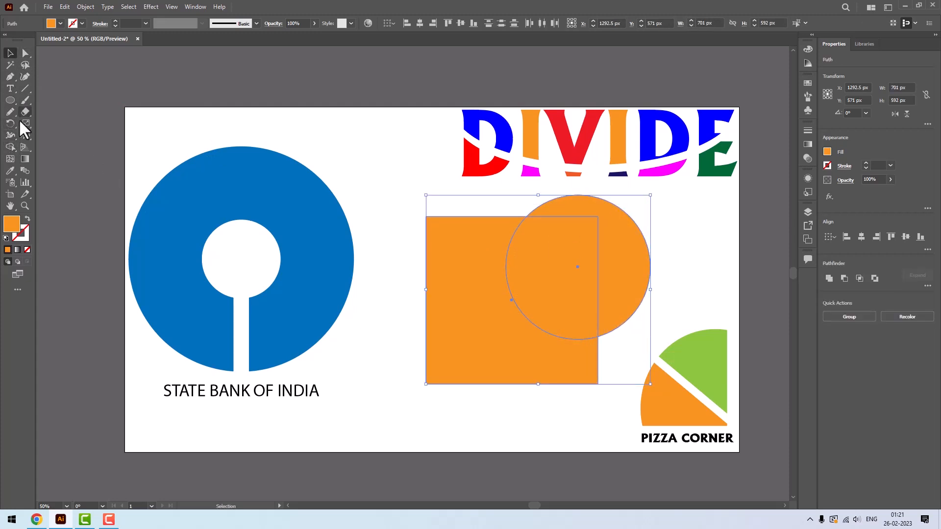
left_click(10, 147)
left_click_drag(617, 244, 470, 302)
left_click(10, 54)
left_click_drag(466, 248, 542, 314)
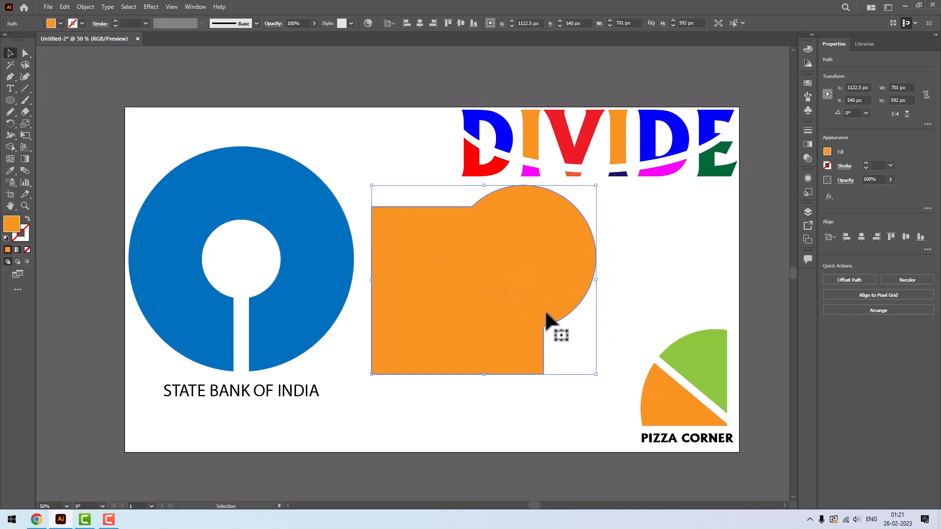
key("Delete")
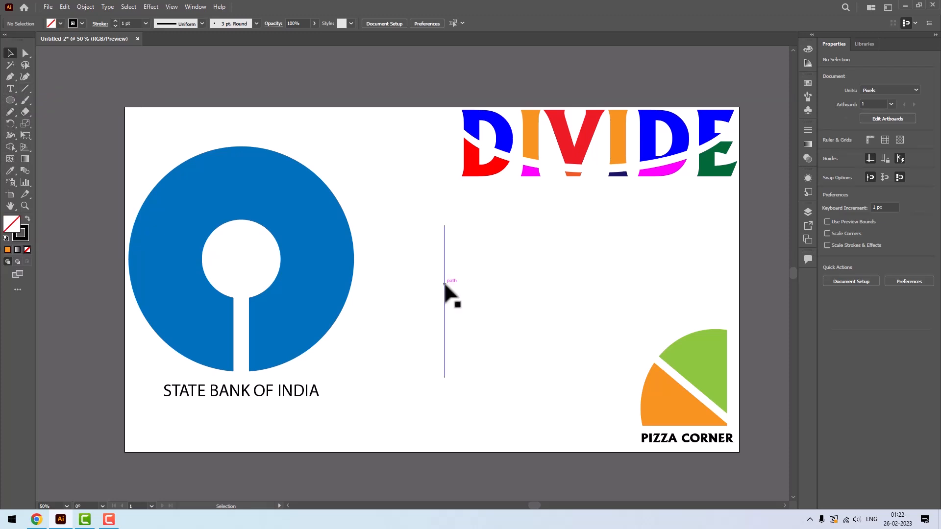
Copy the vertical line about 35 px to its right and repeat the copy 15 times with Transform Again
left_click_drag(445, 284, 456, 285)
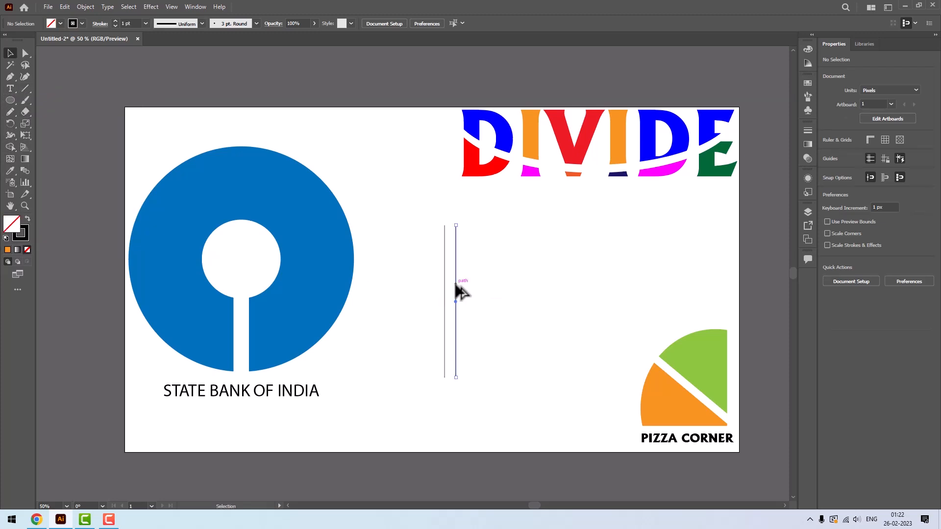
key("ctrl+d")
key("ctrl+d")
key("ctrl+d")
key("ctrl+d")
key("ctrl+d")
key("ctrl+d")
key("ctrl+d")
key("ctrl+d")
key("ctrl+d")
key("ctrl+d")
key("ctrl+d")
key("ctrl+d")
key("ctrl+d")
key("ctrl+d")
key("ctrl+d")
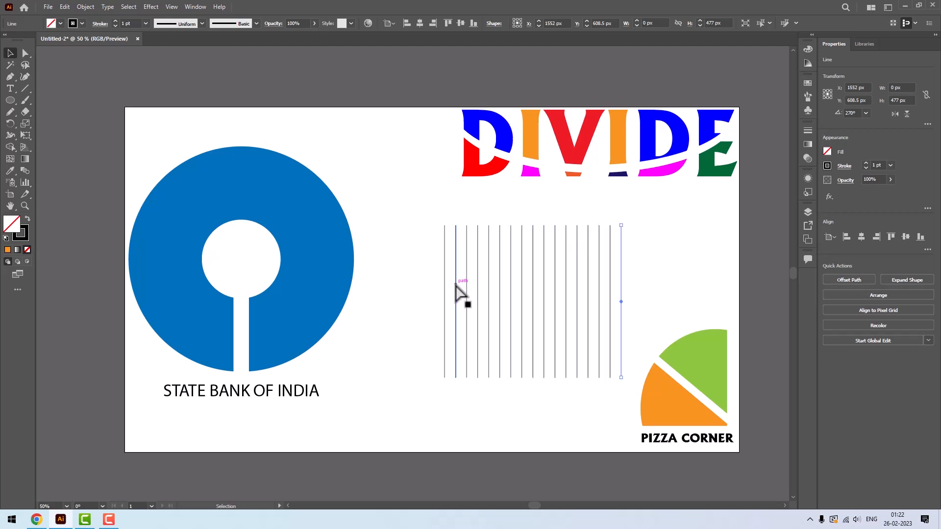
Undo all the line copies and delete the original vertical line
key("ctrl+z")
key("ctrl+z")
key("ctrl+z")
key("ctrl+z")
key("ctrl+z")
key("ctrl+z")
key("ctrl+z")
key("ctrl+z")
key("ctrl+z")
key("ctrl+z")
key("ctrl+z")
key("ctrl+z")
key("ctrl+z")
key("ctrl+z")
key("ctrl+z")
key("ctrl+z")
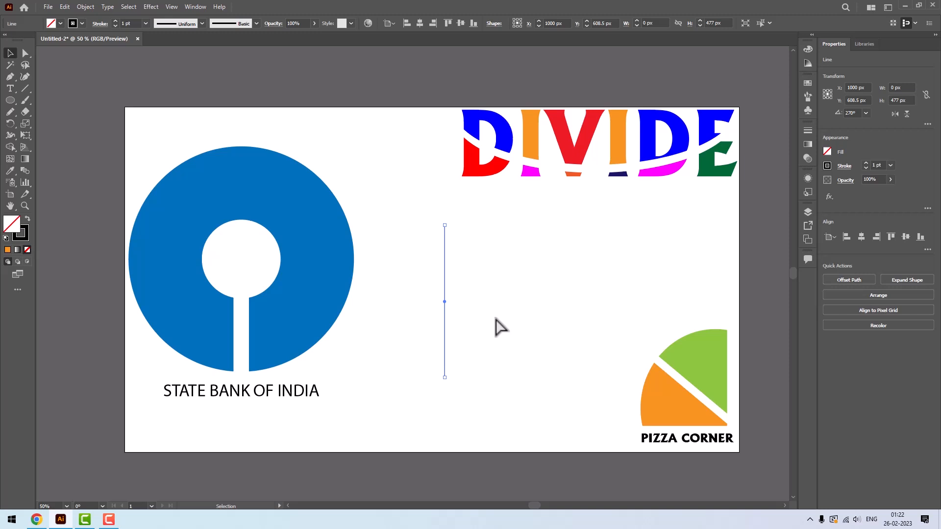
key("Delete")
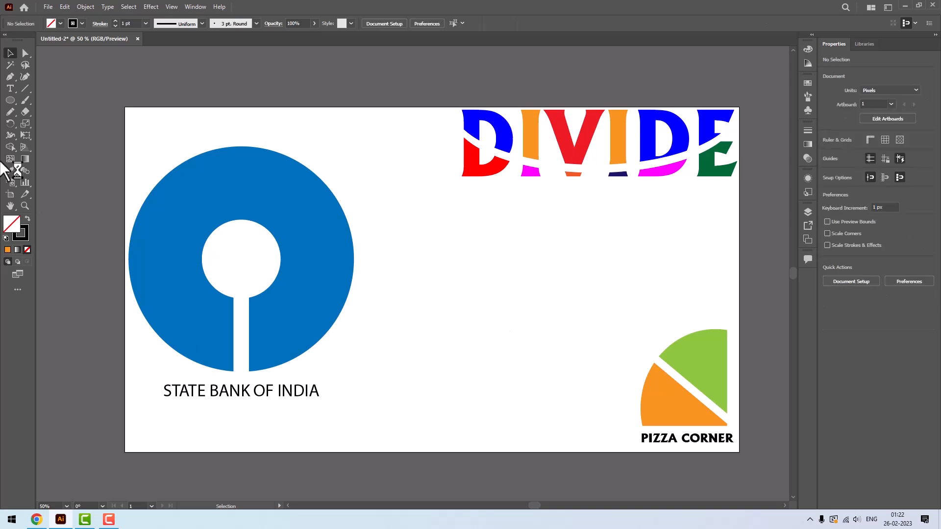
Draw a vertical line about 545 px long between the State Bank of India and Pizza Corner logos
left_click(25, 88)
left_click_drag(436, 210, 461, 383)
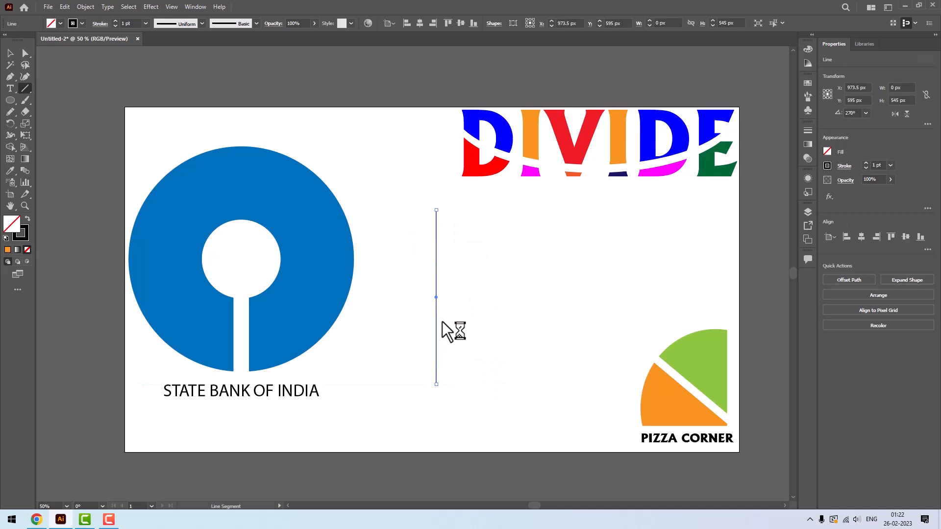
left_click(10, 52)
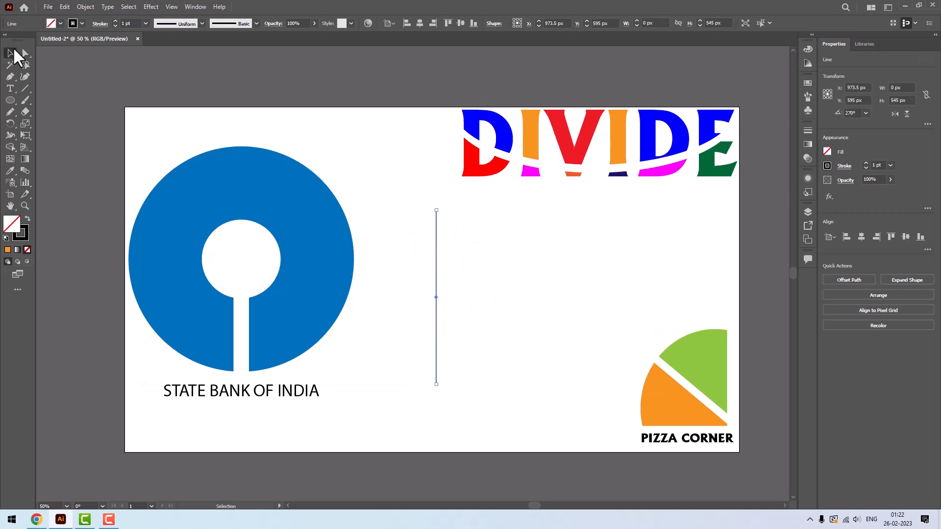
Copy the vertical line about 43 px to its right and repeat the copy 13 times with Transform Again
left_click_drag(437, 319, 450, 321)
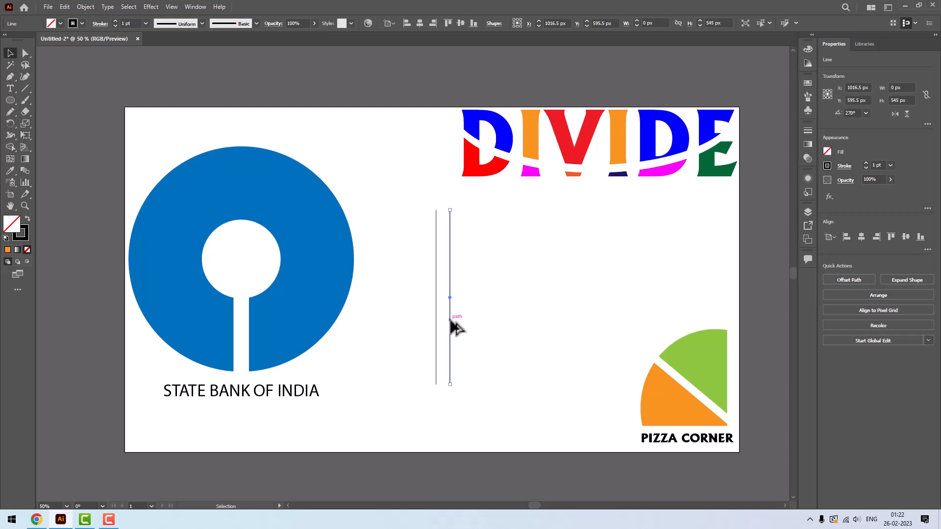
key("ctrl+d")
key("ctrl+d")
key("ctrl+d")
key("ctrl+d")
key("ctrl+d")
key("ctrl+d")
key("ctrl+d")
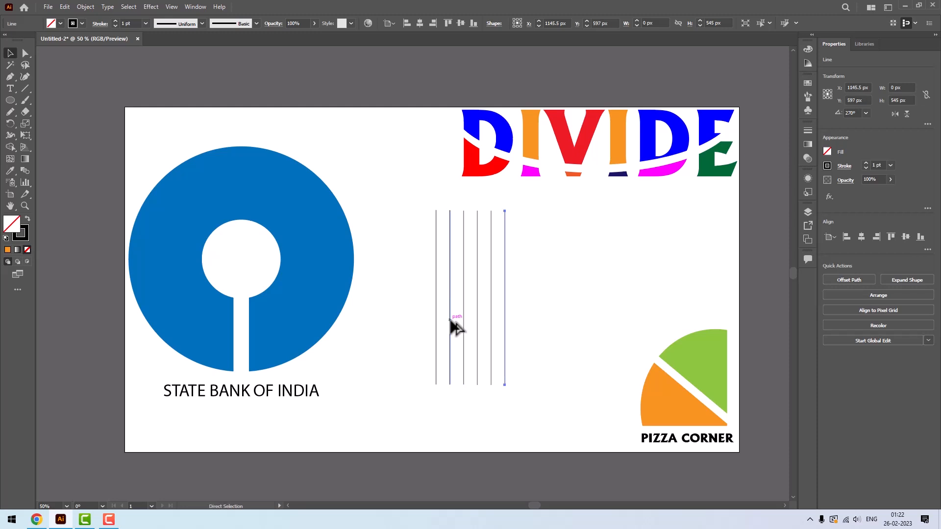
key("ctrl+d")
key("ctrl+d")
key("ctrl+d")
key("ctrl+d")
key("ctrl+d")
key("ctrl+d")
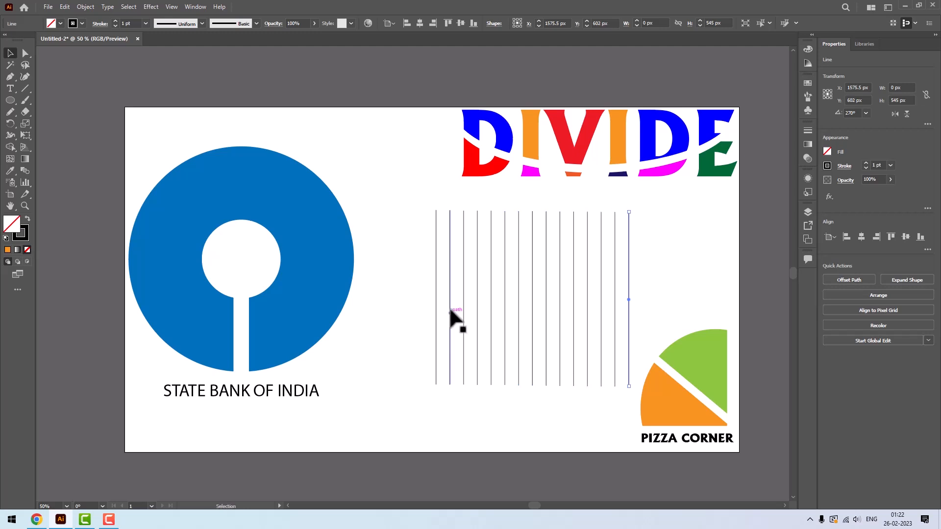
Select all fifteen vertical lines and align them to a common vertical center
left_click_drag(422, 204, 626, 393)
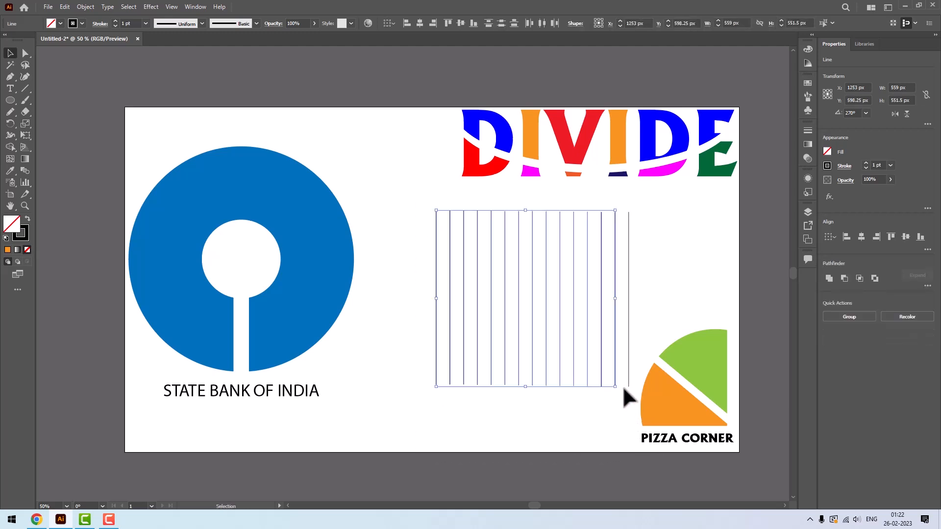
left_click_drag(668, 227, 433, 229)
left_click(448, 24)
key("a")
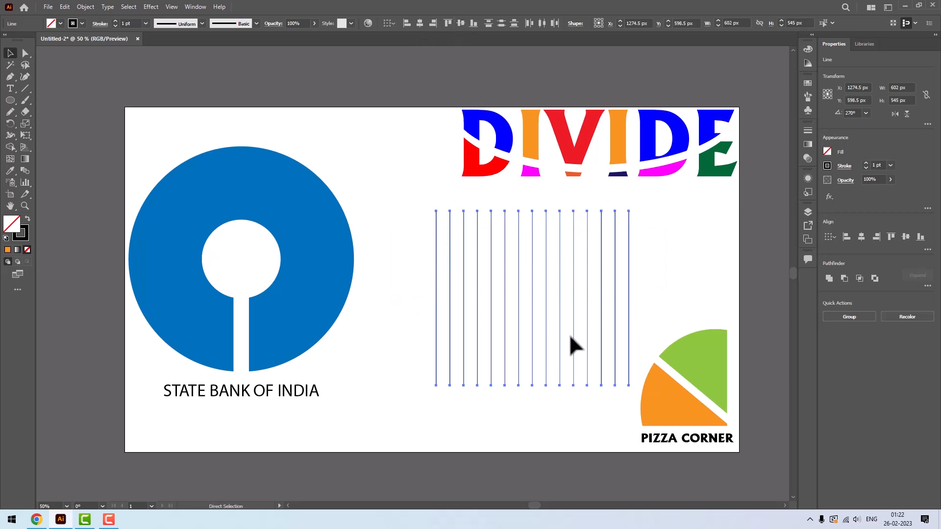
Add a copy of the fifteen vertical lines rotated 90° to form a grid, and delete its uppermost and lowest horizontal lines
key("v")
left_click_drag(635, 390, 602, 230)
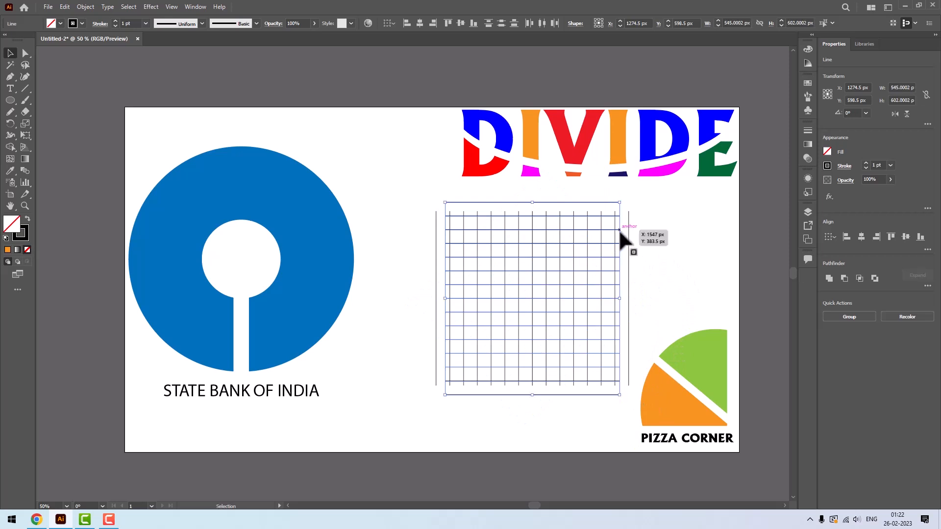
left_click(650, 260)
left_click(557, 395)
key("Delete")
Select the whole grid and merge its cells with Shape Builder into a blocky letter S
left_click_drag(421, 190, 631, 402)
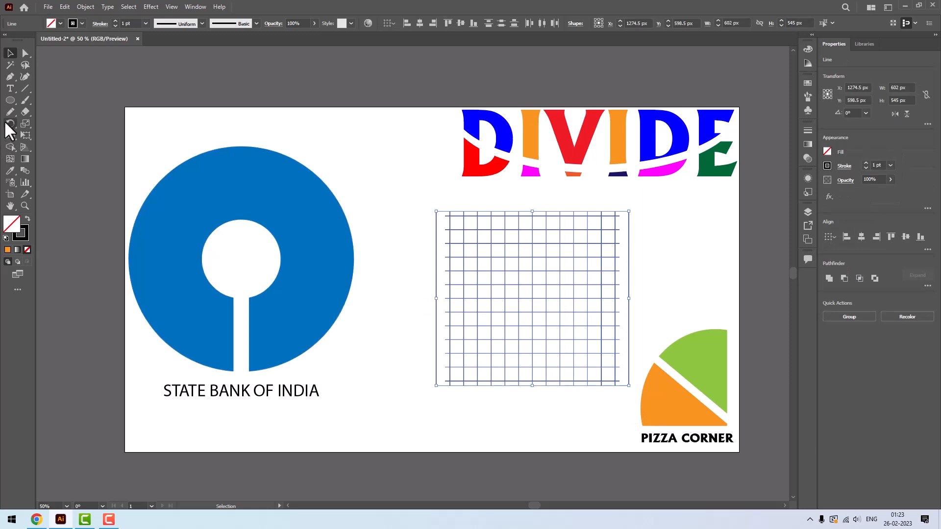
left_click(11, 147)
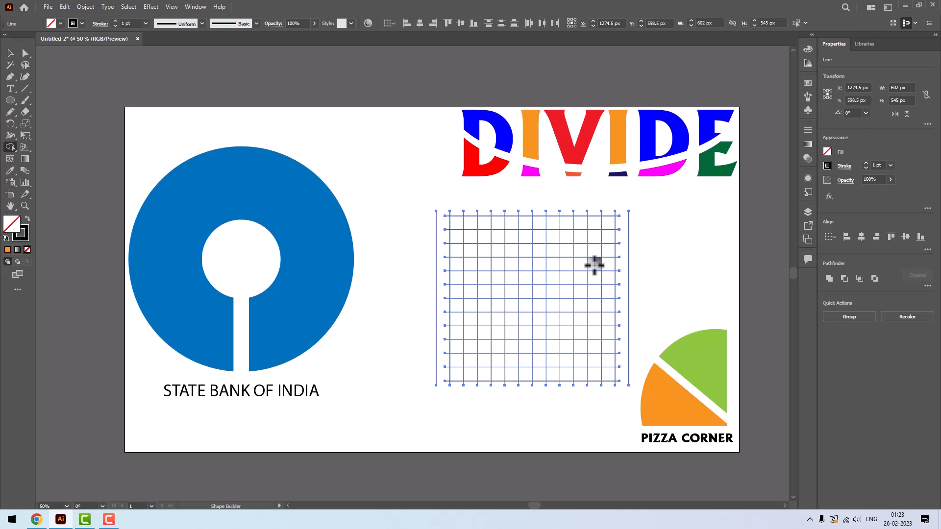
mouse_move(593, 266)
left_mouse_down()
mouse_move(552, 233)
mouse_move(511, 227)
mouse_move(495, 240)
mouse_move(474, 284)
mouse_move(477, 307)
mouse_move(557, 305)
mouse_move(587, 310)
mouse_move(599, 328)
mouse_move(596, 357)
mouse_move(567, 372)
mouse_move(475, 367)
mouse_move(468, 340)
mouse_move(481, 330)
mouse_move(514, 342)
left_mouse_up()
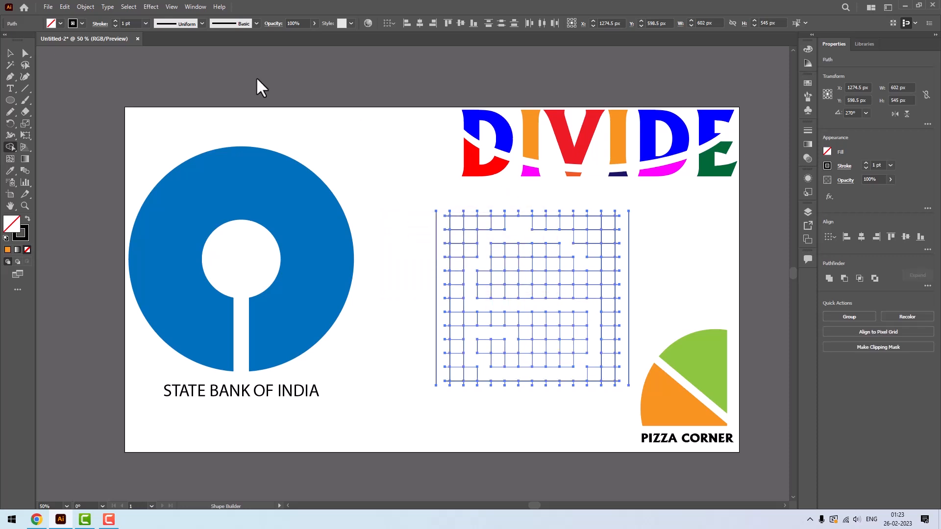
key("v")
left_click(427, 189)
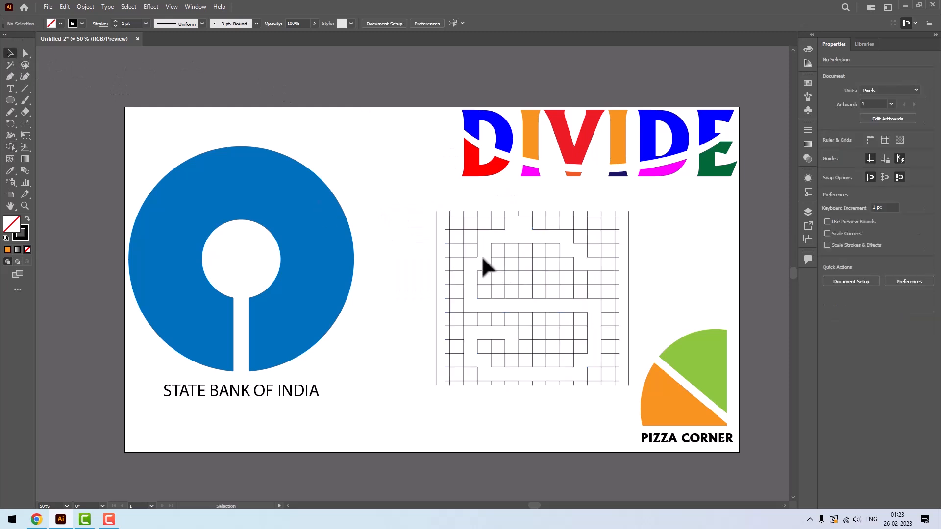
Isolate the S shape by cutting it from the grid, deleting the leftover lines and pasting it back
left_click(490, 261)
left_click_drag(490, 261, 439, 273)
key("ctrl+z")
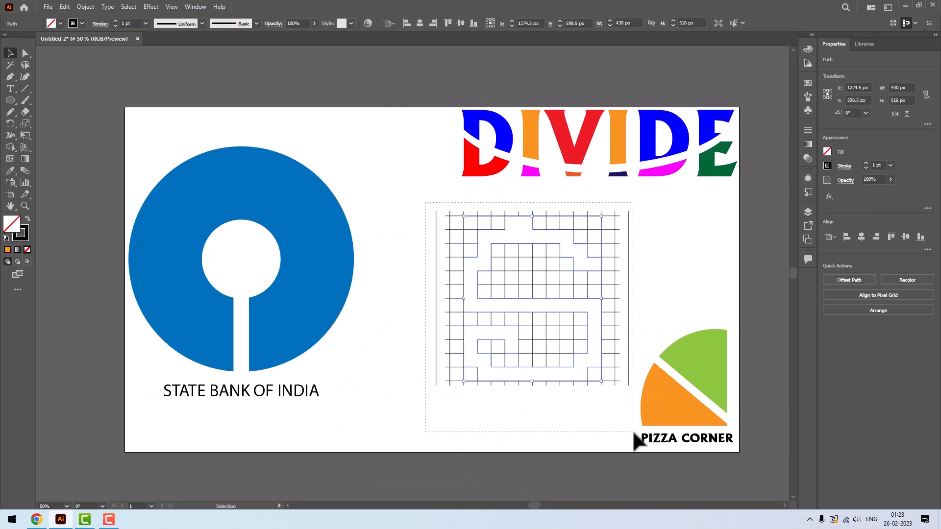
left_click(628, 396)
key("Delete")
key("ctrl+v")
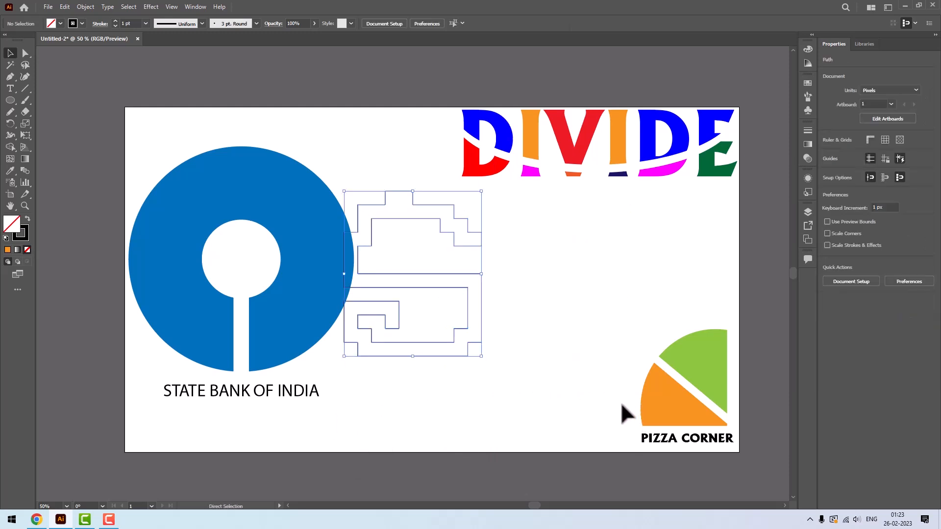
Move the S shape clear of the State Bank of India logo and fill it with cyan
left_click_drag(435, 276, 565, 289)
left_click(60, 24)
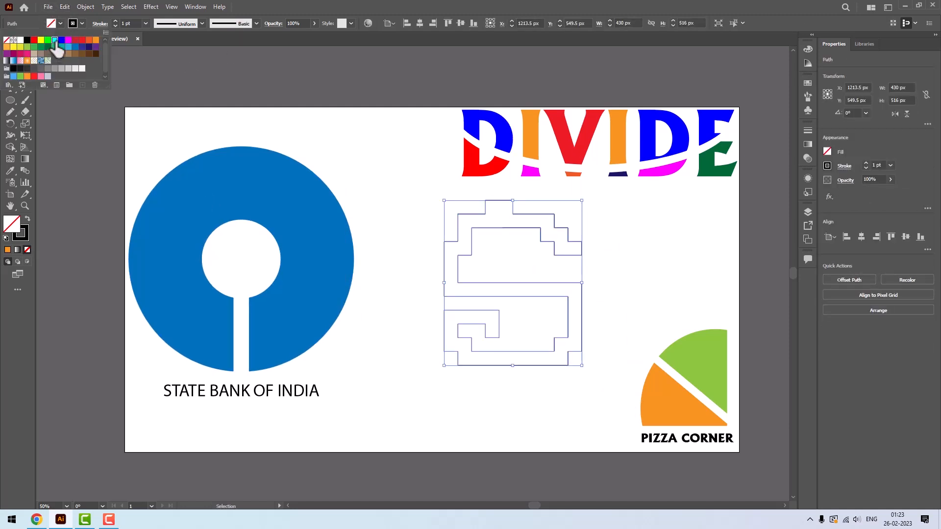
left_click(57, 85)
left_click(637, 334)
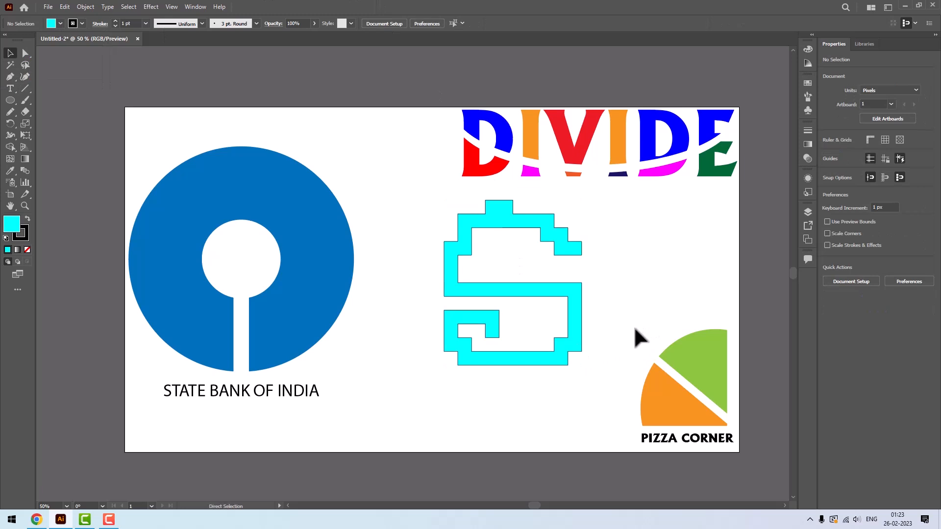
Undo the S shape's fill, placement and cell merging back to the full line grid
key("ctrl+z")
key("ctrl+z")
key("ctrl+z")
key("ctrl+z")
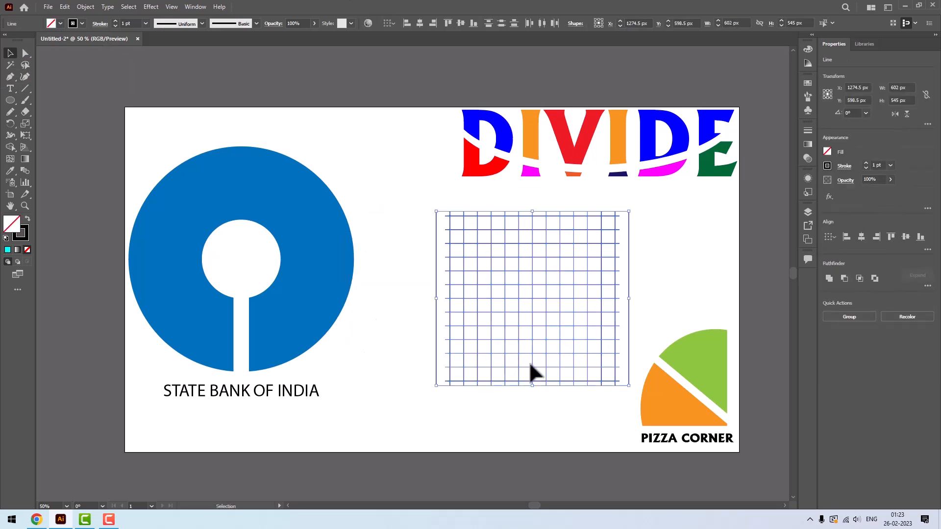
Move the whole line grid about 72 px to the left and activate Shape Builder for it
left_click_drag(426, 205, 635, 390)
left_click_drag(545, 276, 521, 273)
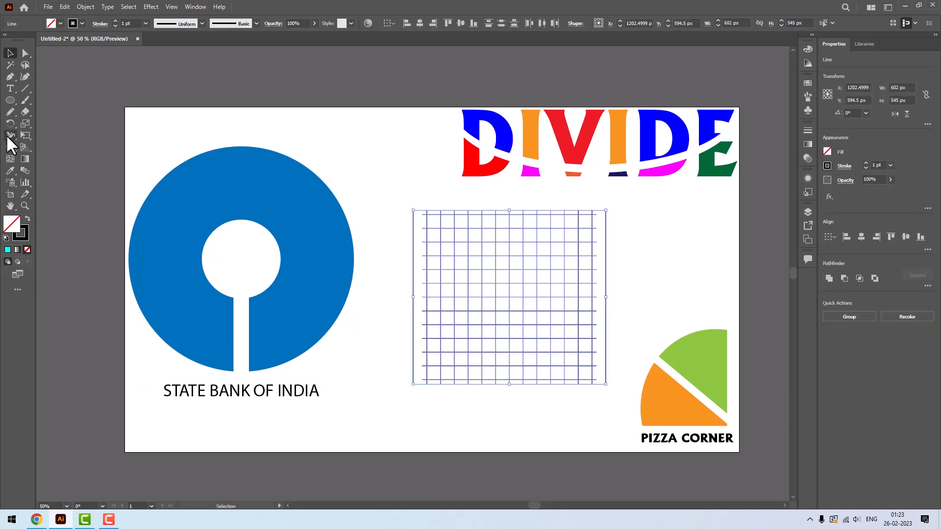
left_click(13, 146)
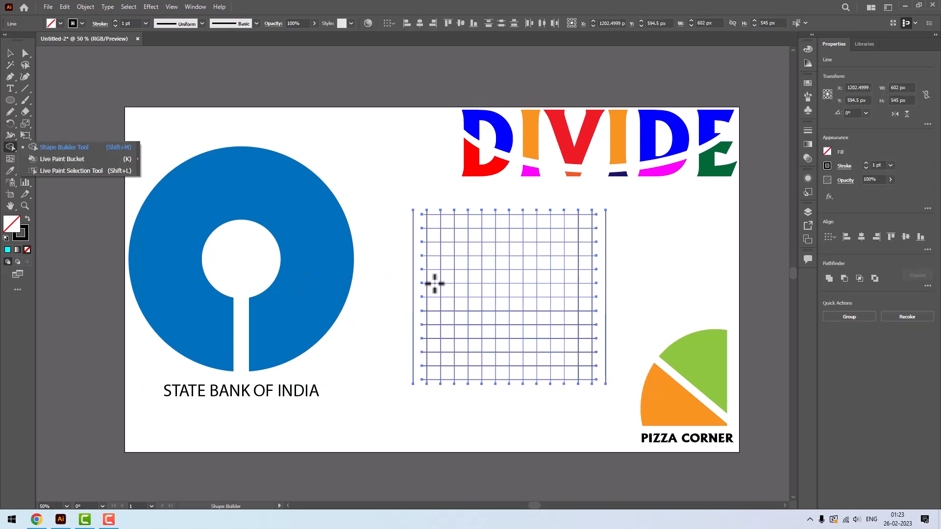
left_click(124, 147)
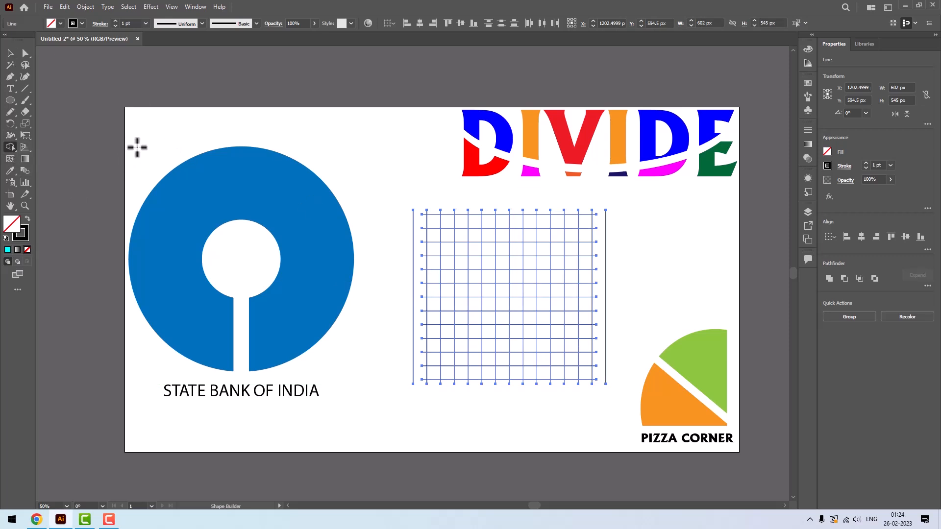
Merge grid cells with Shape Builder into a blocky letter M with two tall legs, undoing a stray merge
mouse_move(448, 374)
left_mouse_down()
mouse_move(448, 238)
mouse_move(507, 293)
mouse_move(515, 273)
mouse_move(557, 239)
mouse_move(563, 325)
left_mouse_up()
key("ctrl+z")
left_click_drag(555, 243, 564, 352)
left_click_drag(560, 371, 556, 372)
left_click(10, 53)
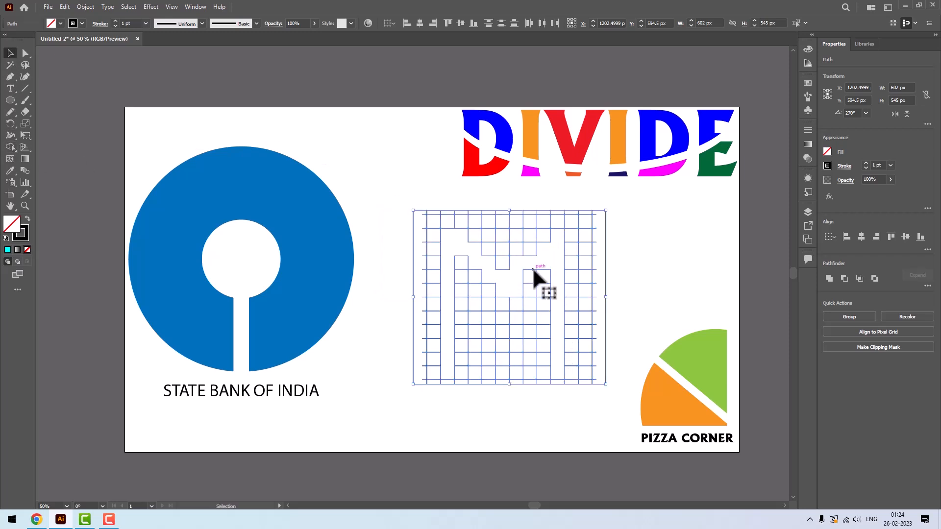
Isolate the M shape by cutting it out, deleting the leftover grid and pasting it back between the two logos
left_click(539, 271)
left_click(544, 274)
key("Delete")
left_click_drag(398, 193, 604, 399)
key("Delete")
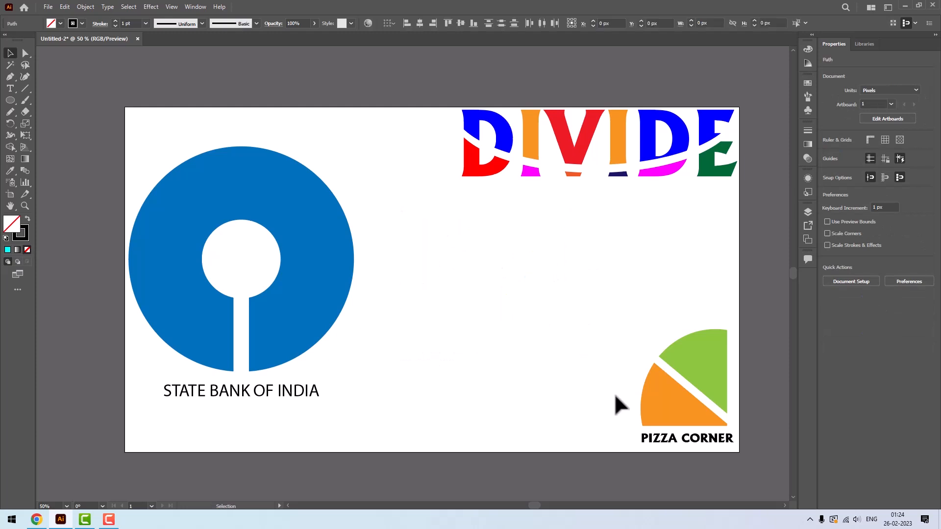
key("ctrl+v")
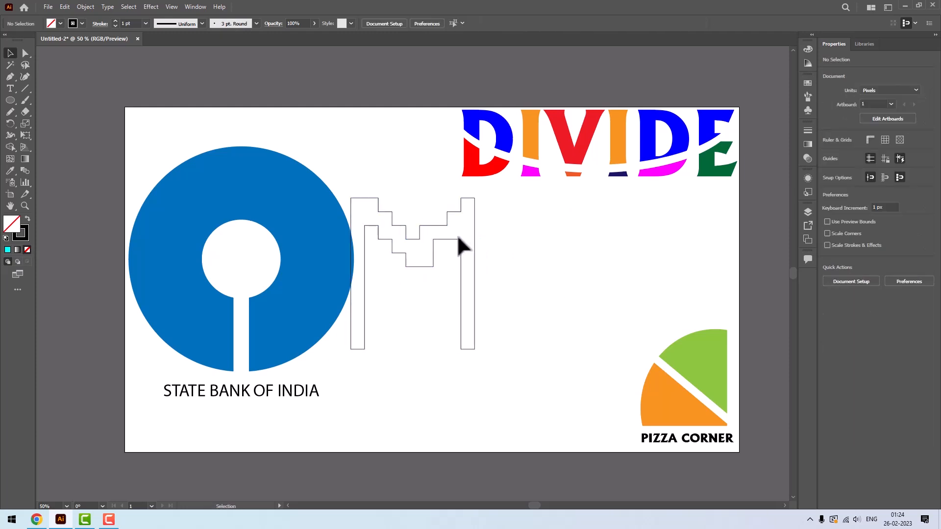
left_click_drag(457, 238, 568, 252)
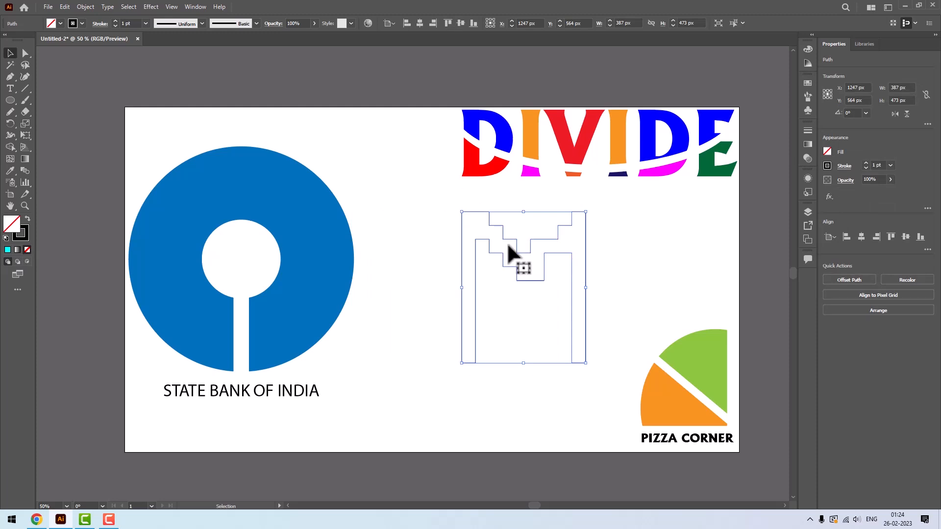
left_click(581, 280)
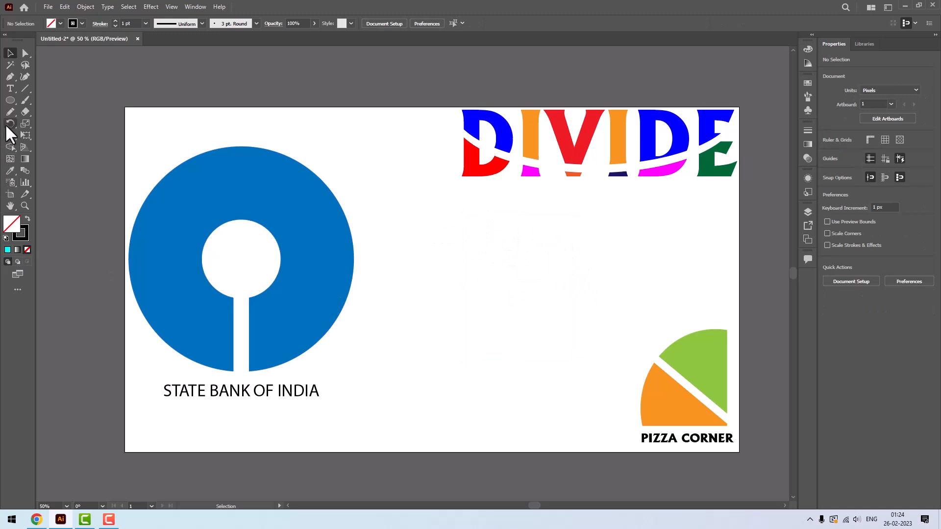
Undo the M shape's isolation and its cell merges back toward the line grid
key("ctrl+z")
key("ctrl+z")
key("ctrl+z")
key("ctrl+z")
key("ctrl+z")
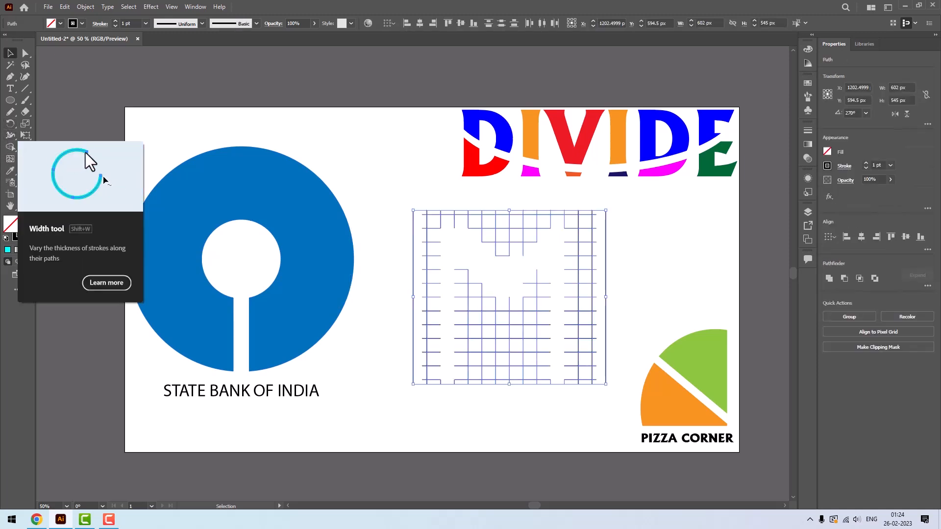
key("ctrl+z")
key("ctrl+z")
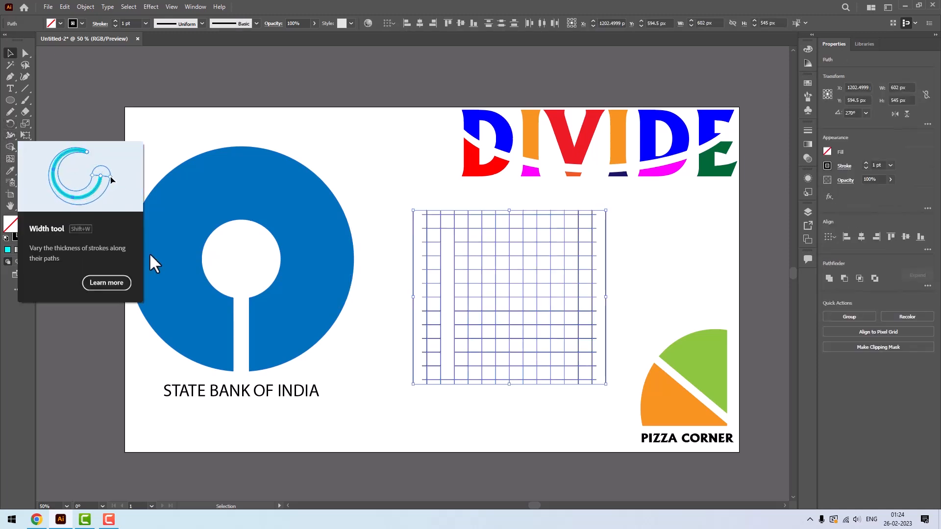